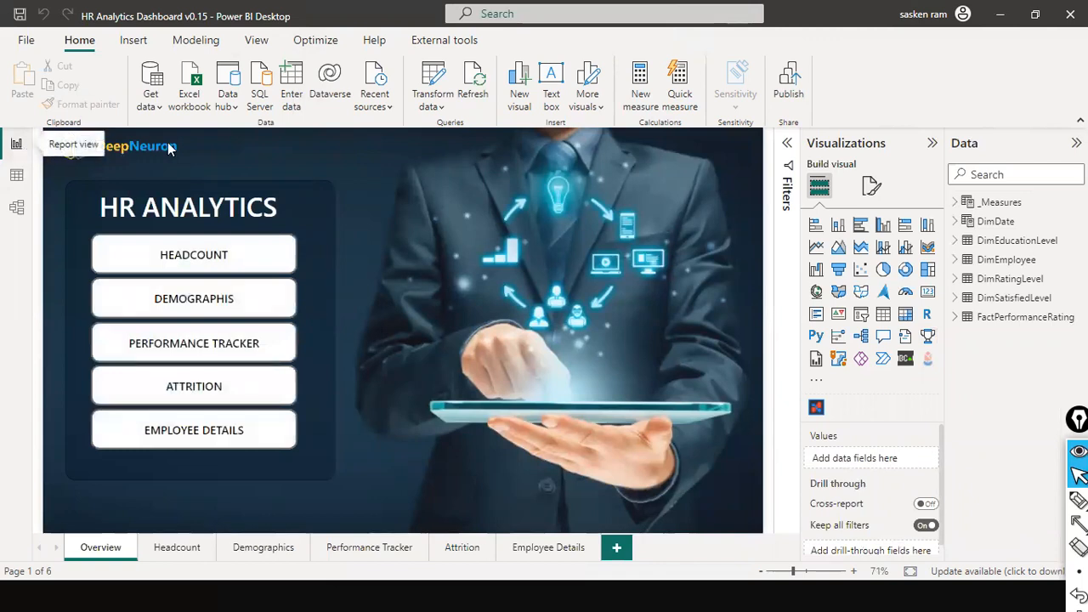
Review the HR Analytics report pages, table data, model relationships and Transform data options.
{"action": "left_click", "coordinate": [174, 550]}
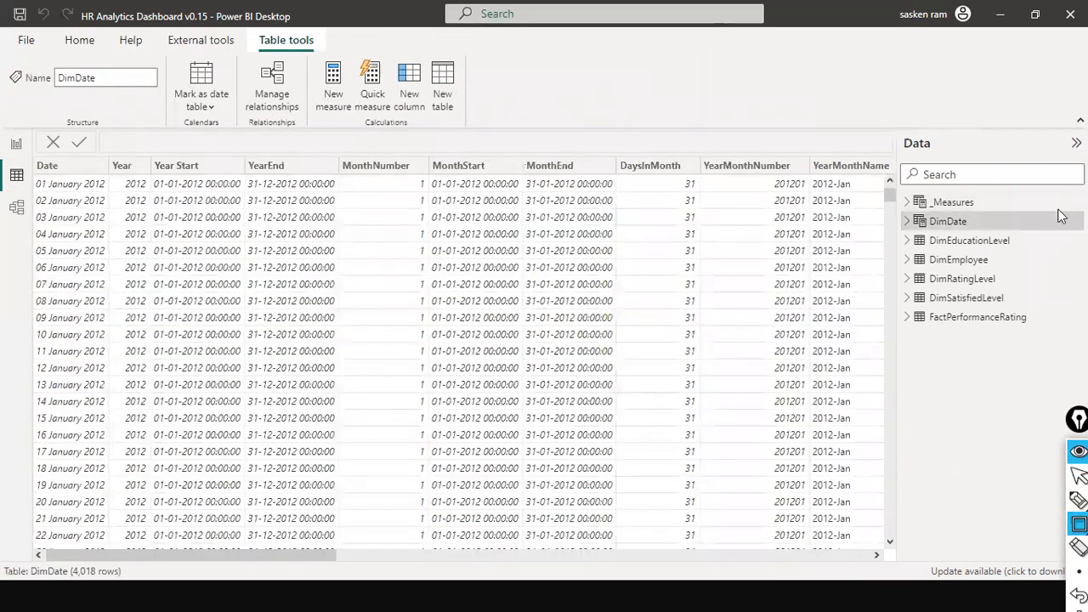
{"action": "mouse_move", "coordinate": [1058, 213]}
{"action": "left_mouse_down"}
{"action": "mouse_move", "coordinate": [916, 359]}
{"action": "mouse_move", "coordinate": [898, 357]}
{"action": "left_mouse_up"}
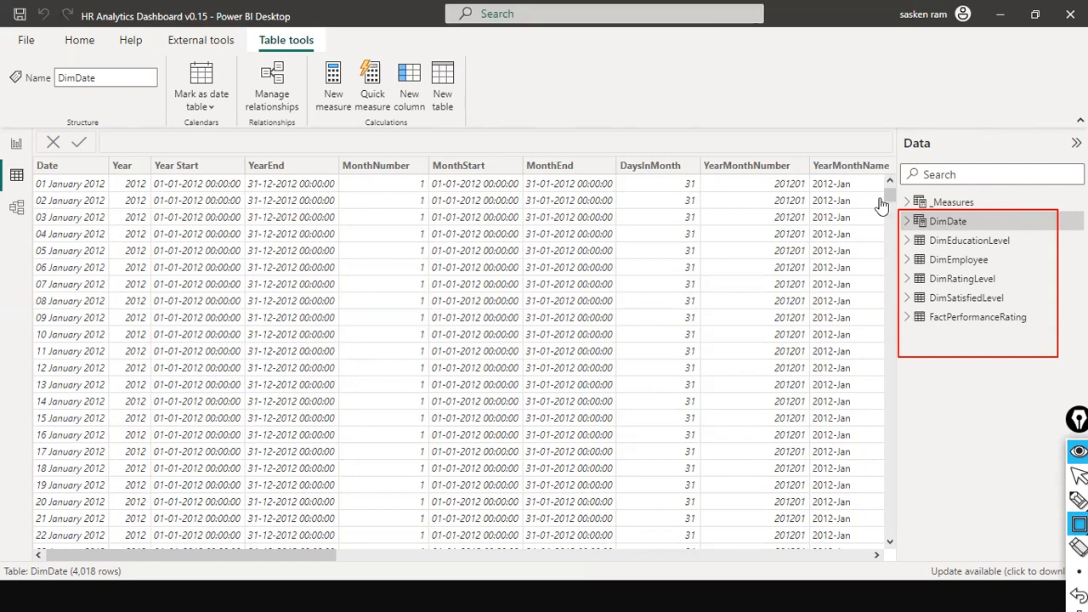
{"action": "left_click", "coordinate": [17, 208]}
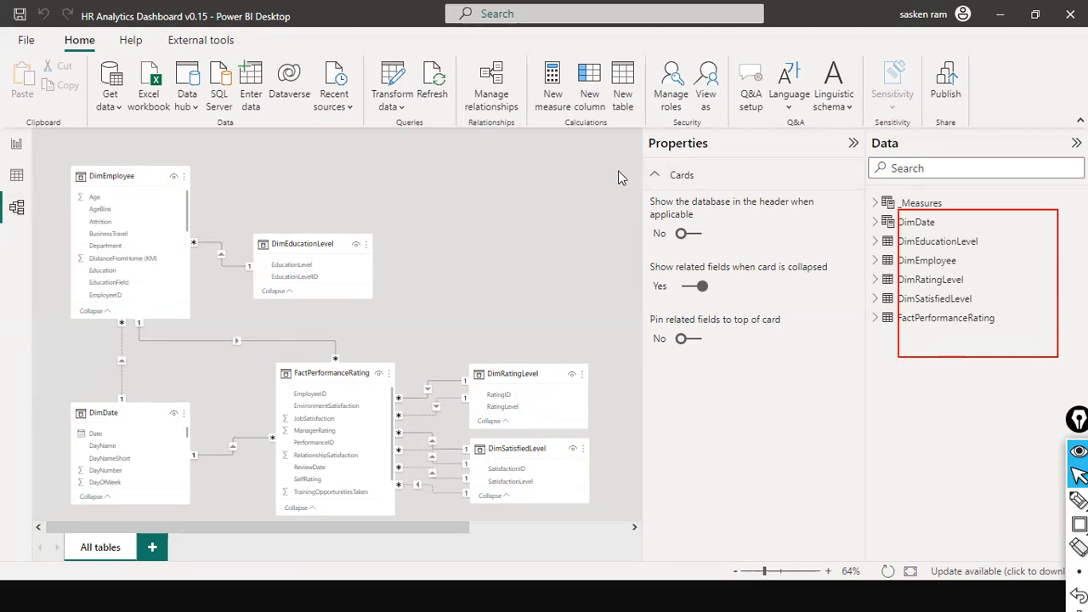
{"action": "left_click", "coordinate": [414, 109]}
{"action": "left_click", "coordinate": [17, 145]}
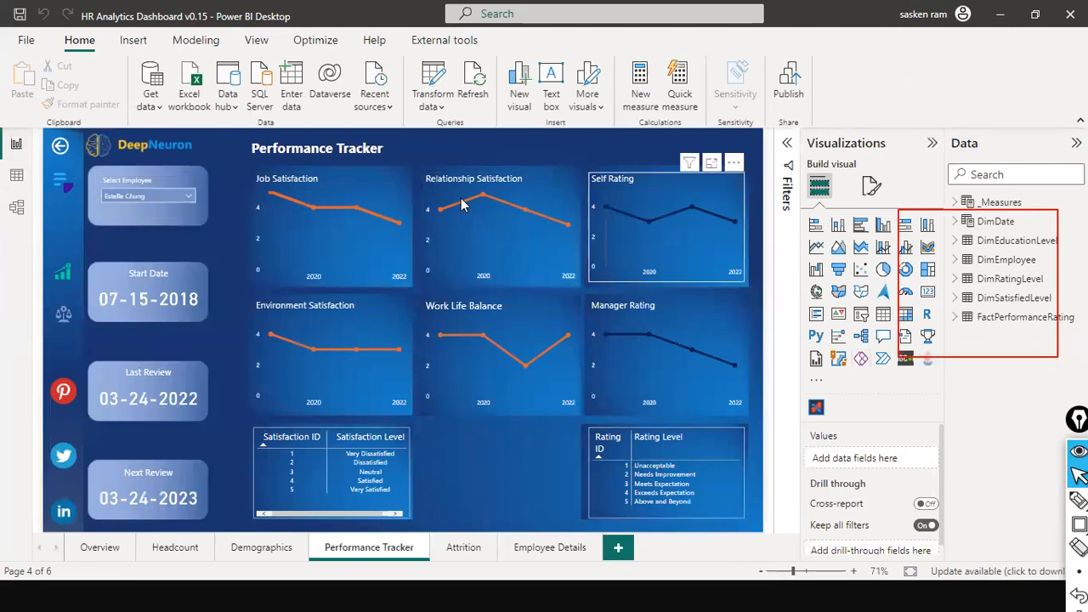
{"action": "left_click", "coordinate": [17, 207]}
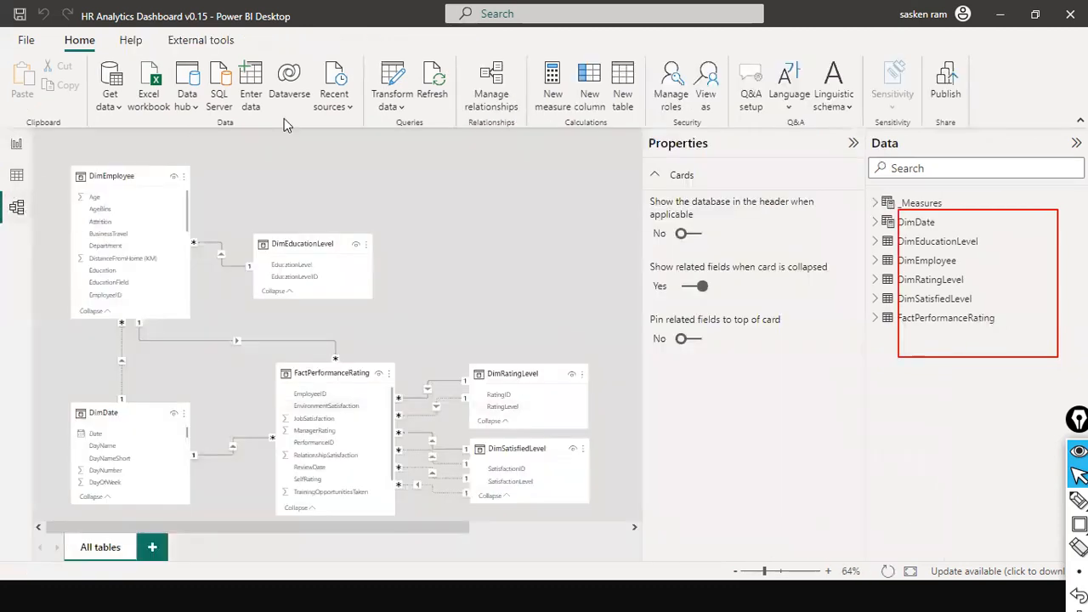
{"action": "left_click", "coordinate": [410, 108]}
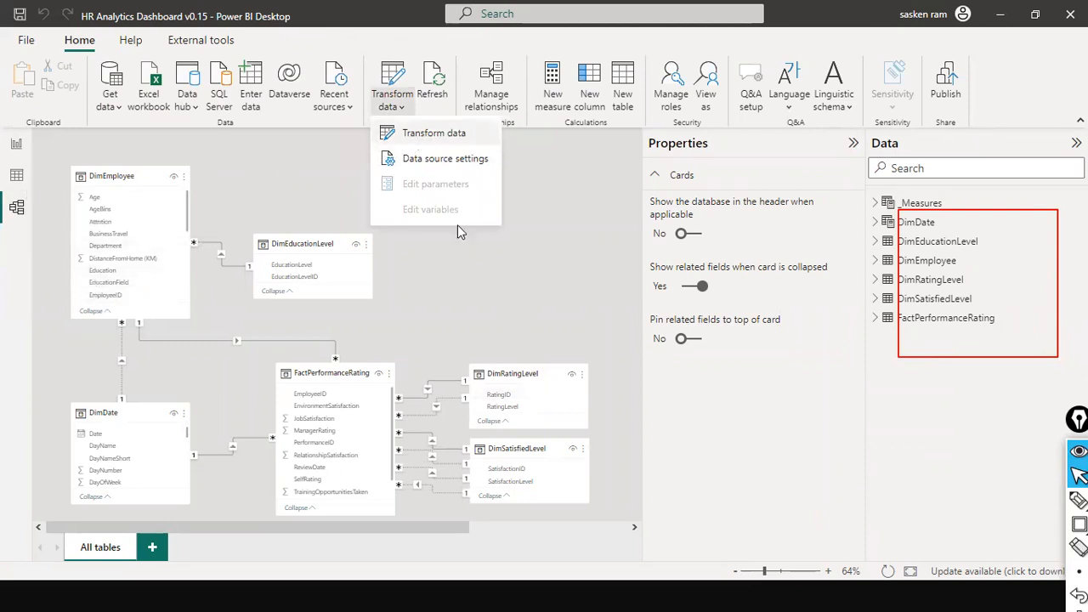
{"action": "left_click", "coordinate": [622, 213]}
{"action": "left_click", "coordinate": [17, 147]}
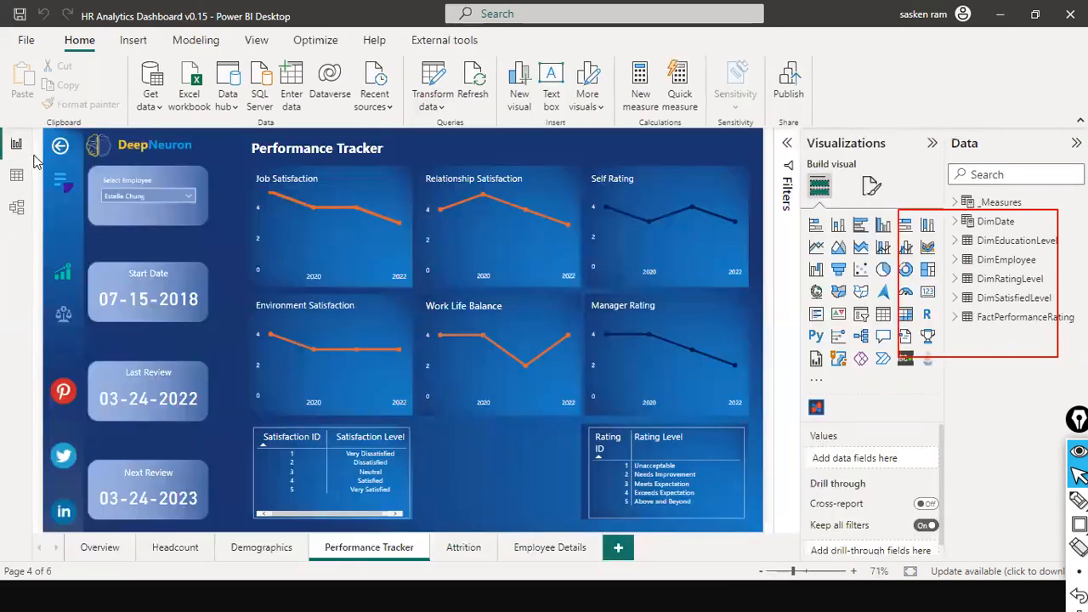
{"action": "left_click", "coordinate": [17, 205]}
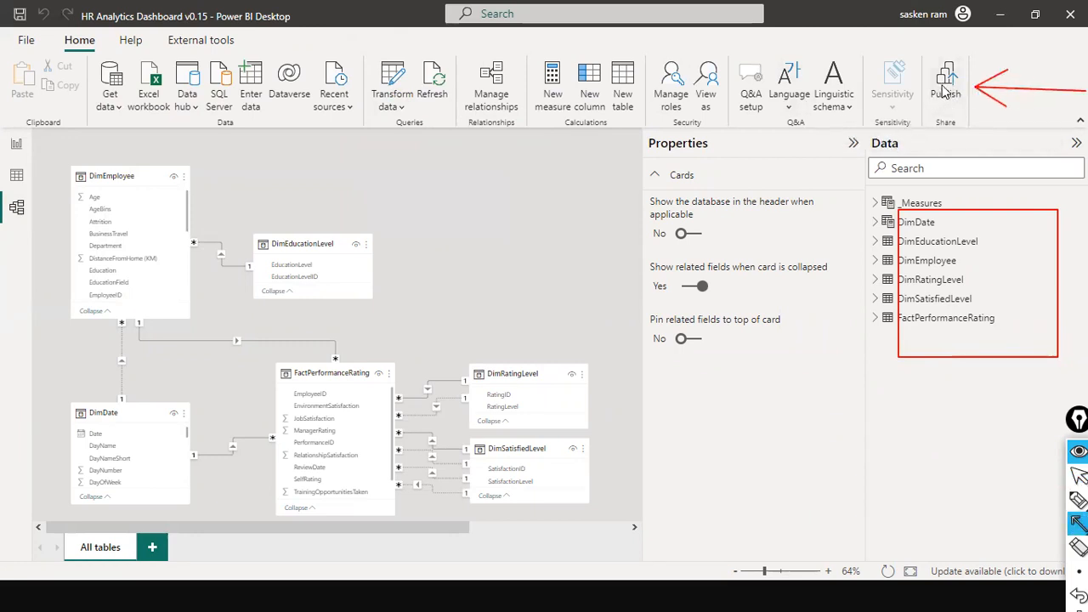
{"action": "key", "text": "ctrl+shift+2"}
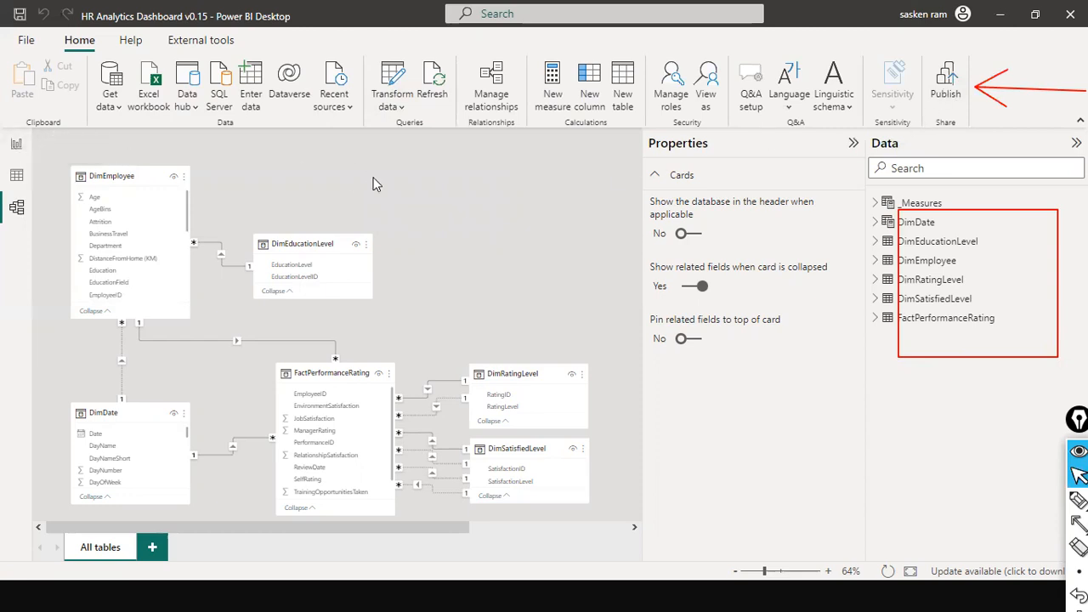
{"action": "key", "text": "alt+Tab"}
{"action": "key", "text": "alt+Tab"}
{"action": "key", "text": "alt+Tab"}
{"action": "key", "text": "alt+Tab"}
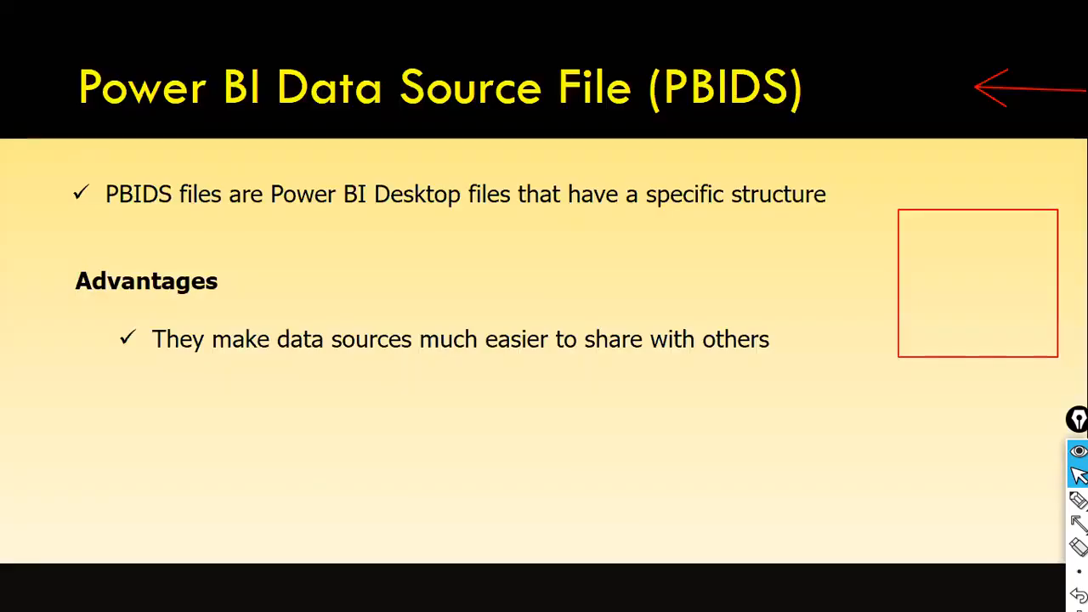
{"action": "key", "text": "Left"}
{"action": "key", "text": "Left"}
{"action": "key", "text": "Left"}
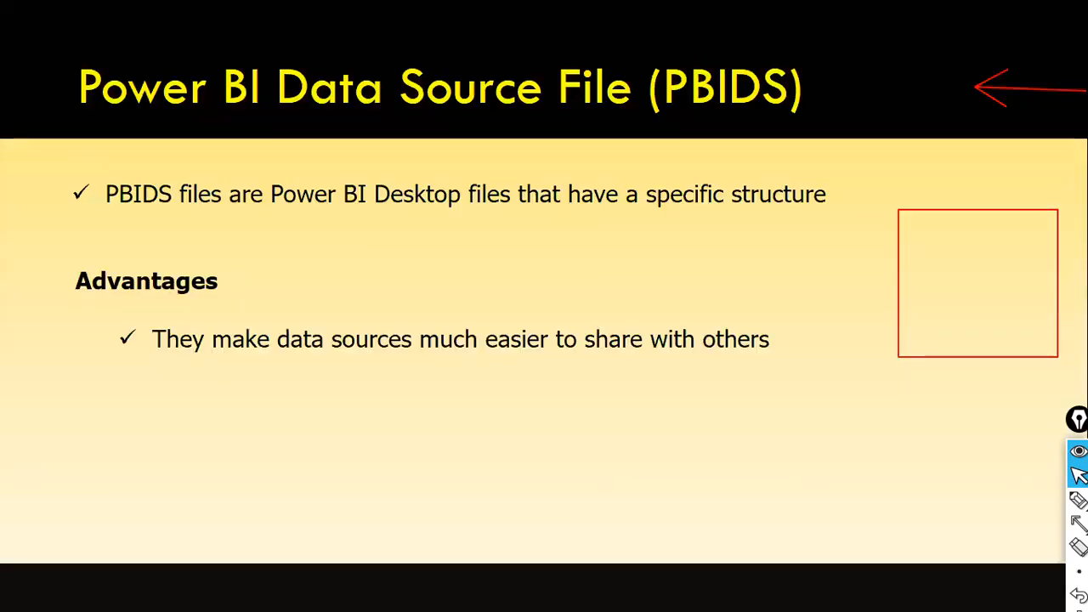
{"action": "key", "text": "Left"}
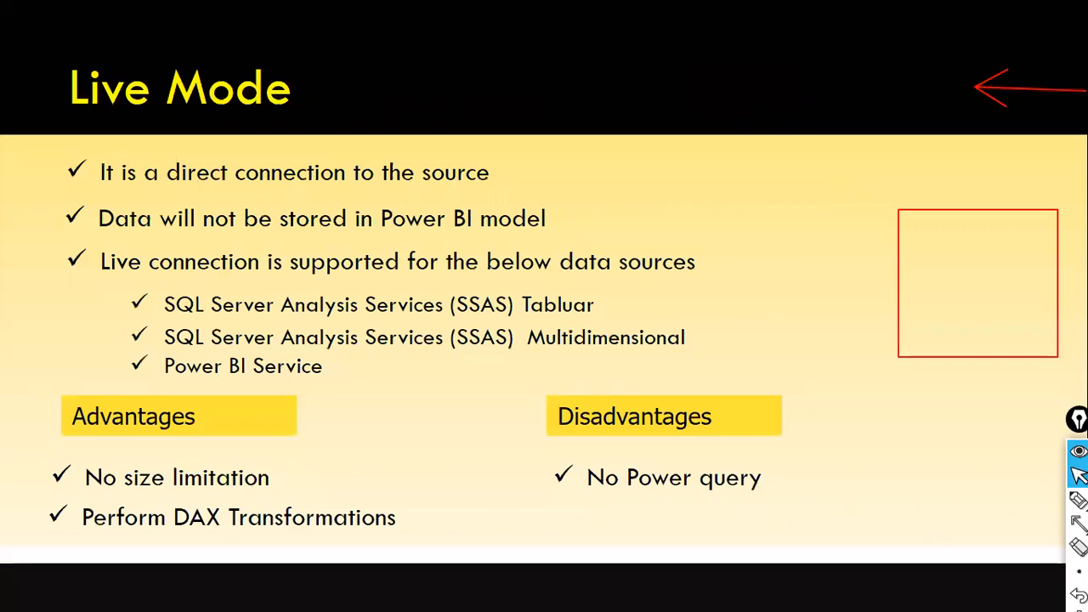
{"action": "key", "text": "Right"}
{"action": "key", "text": "alt+Tab"}
{"action": "key", "text": "alt+Tab"}
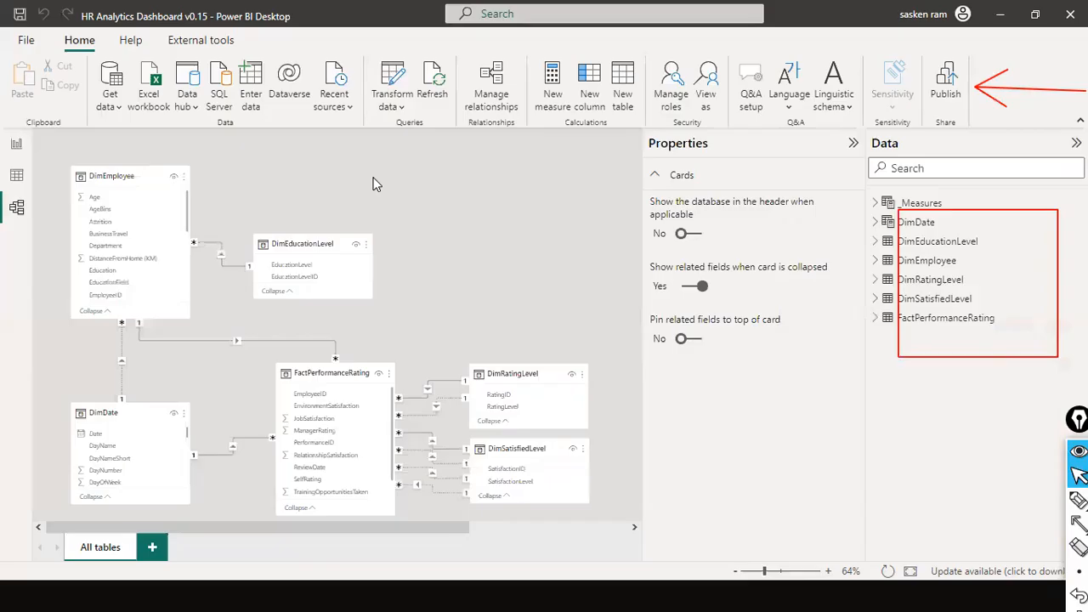
Open the publish destination list for the report, and load app.powerbi.com in Google Chrome.
{"action": "left_click", "coordinate": [953, 81]}
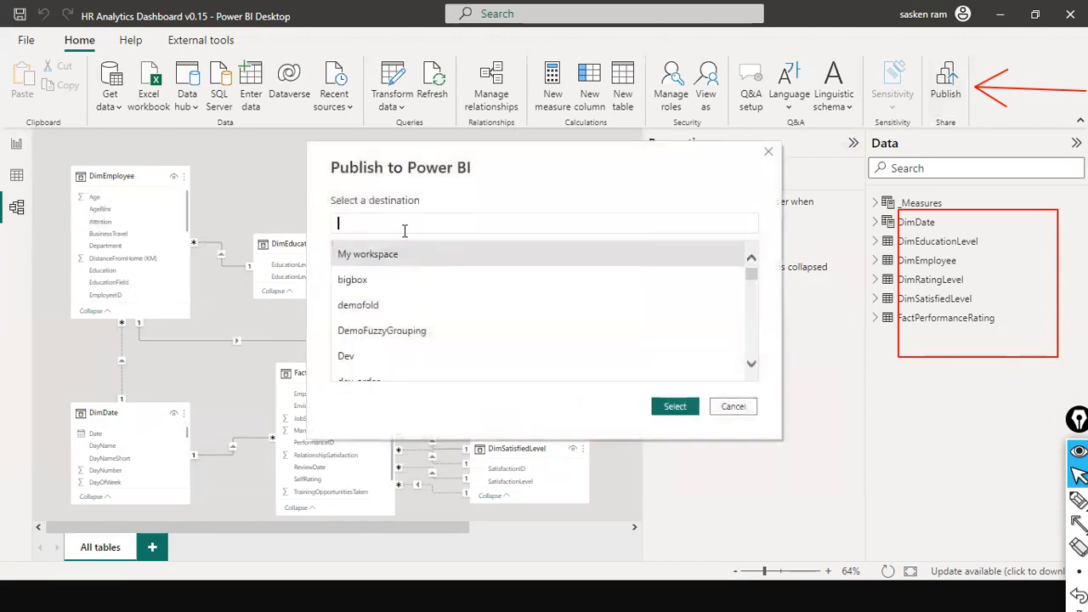
{"action": "key", "text": "super"}
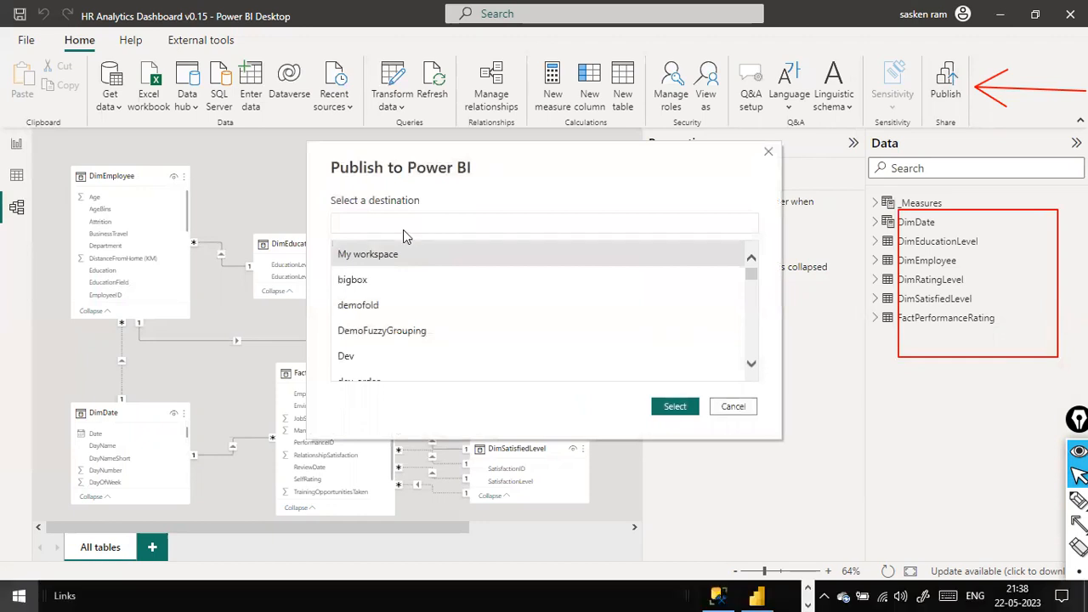
{"action": "type", "text": "chrome"}
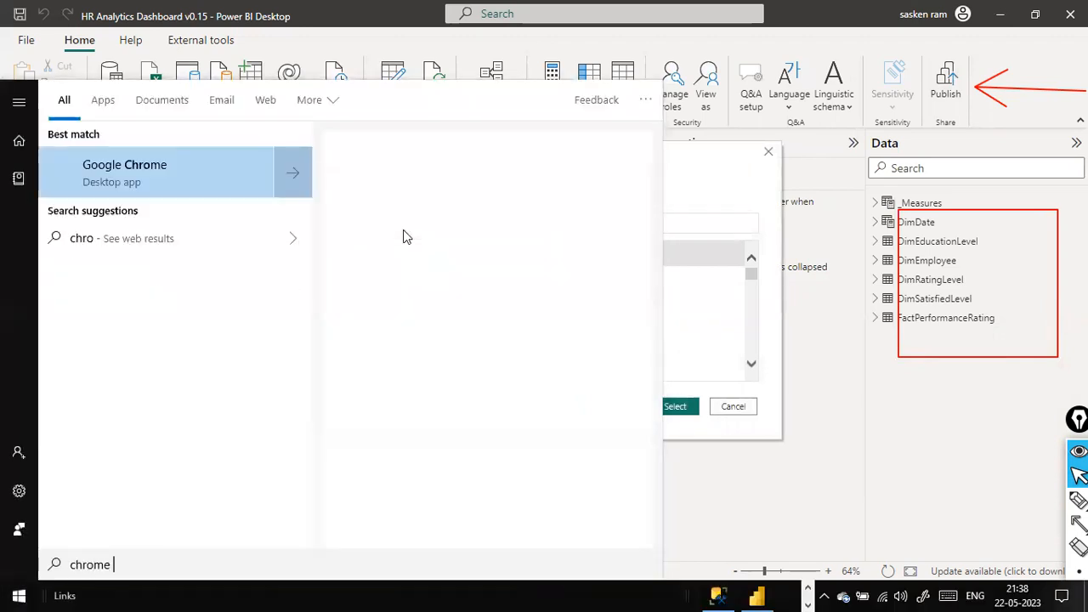
{"action": "key", "text": "Return"}
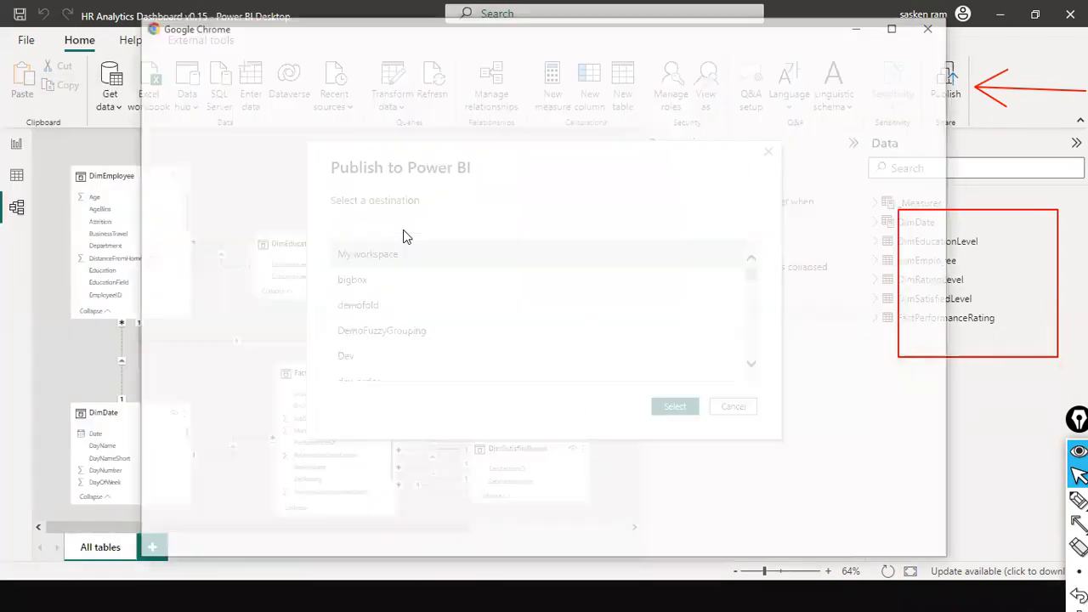
{"action": "left_click", "coordinate": [342, 395]}
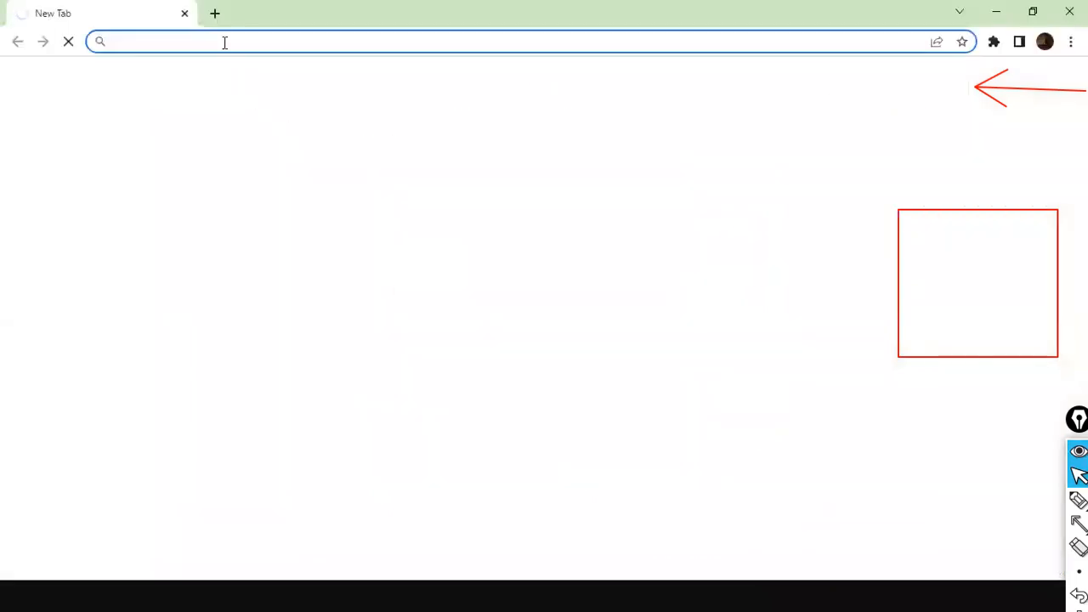
{"action": "type", "text": "app"}
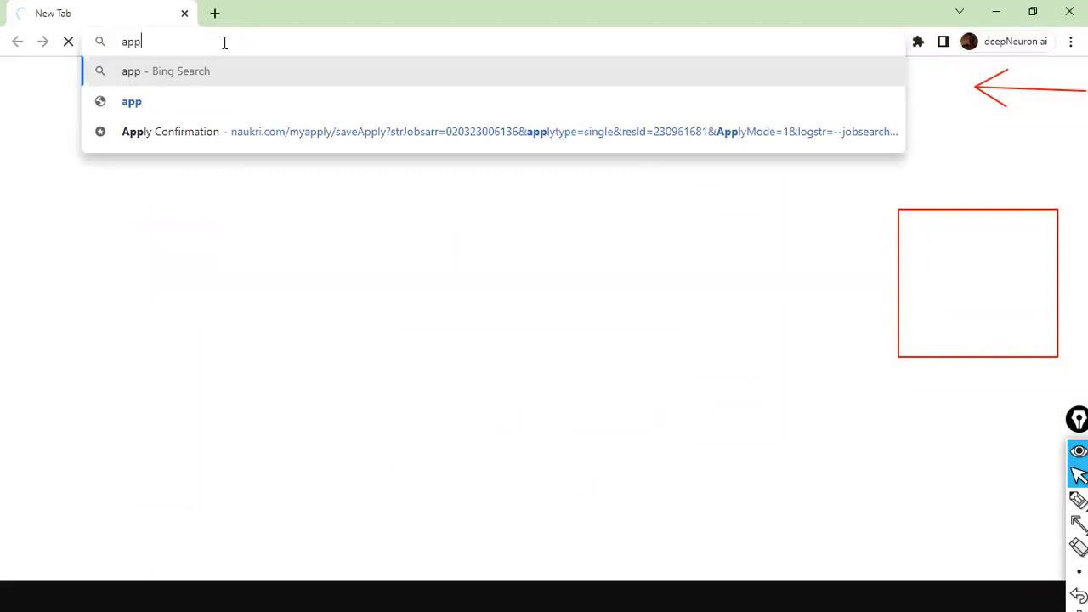
{"action": "type", "text": ".powerbi.com"}
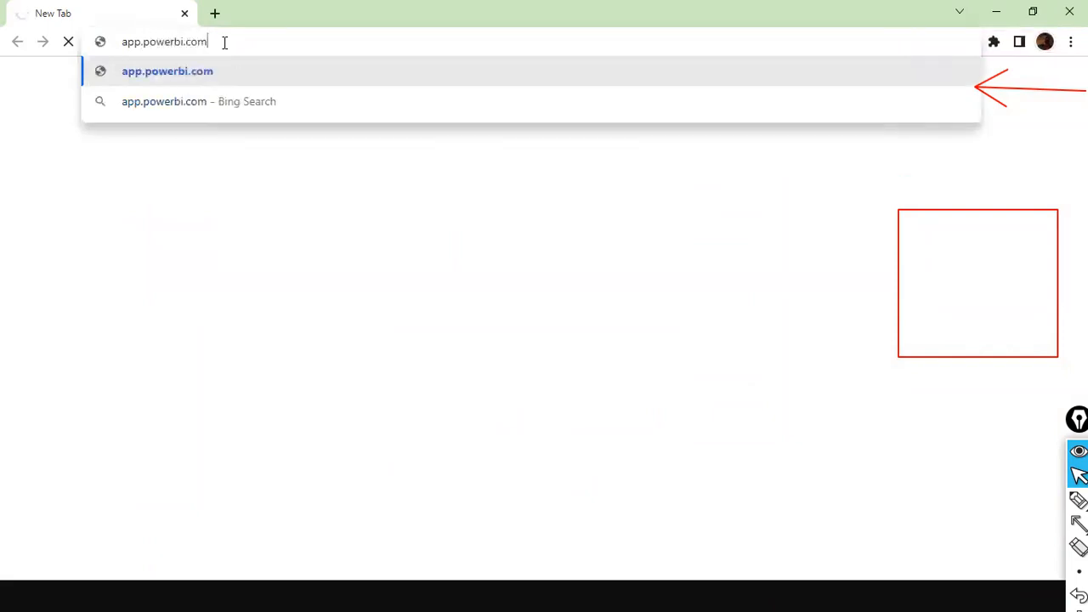
{"action": "key", "text": "Return"}
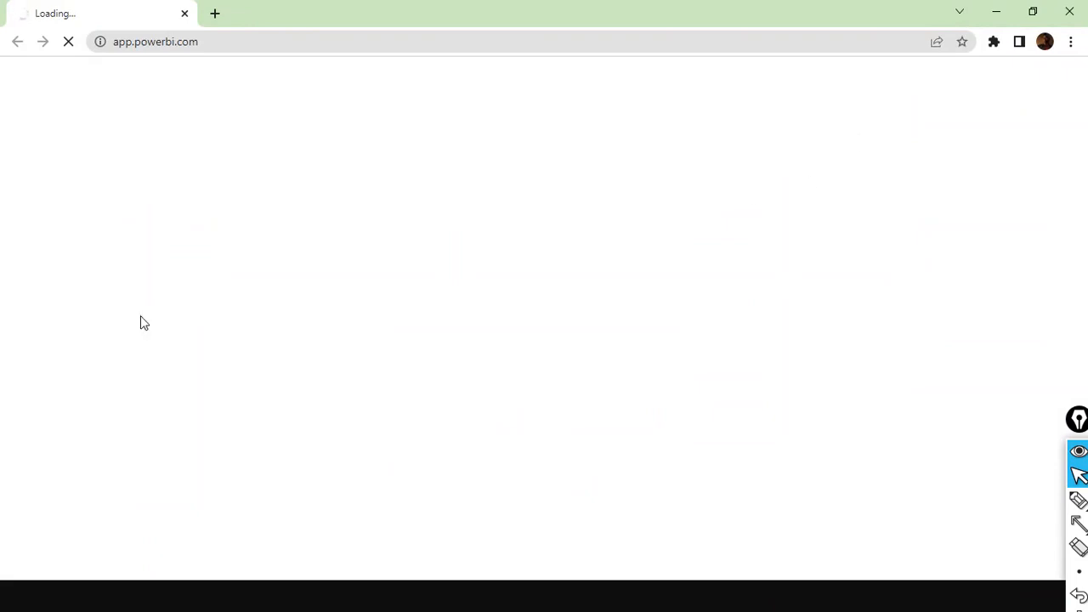
{"action": "double_click", "coordinate": [437, 7]}
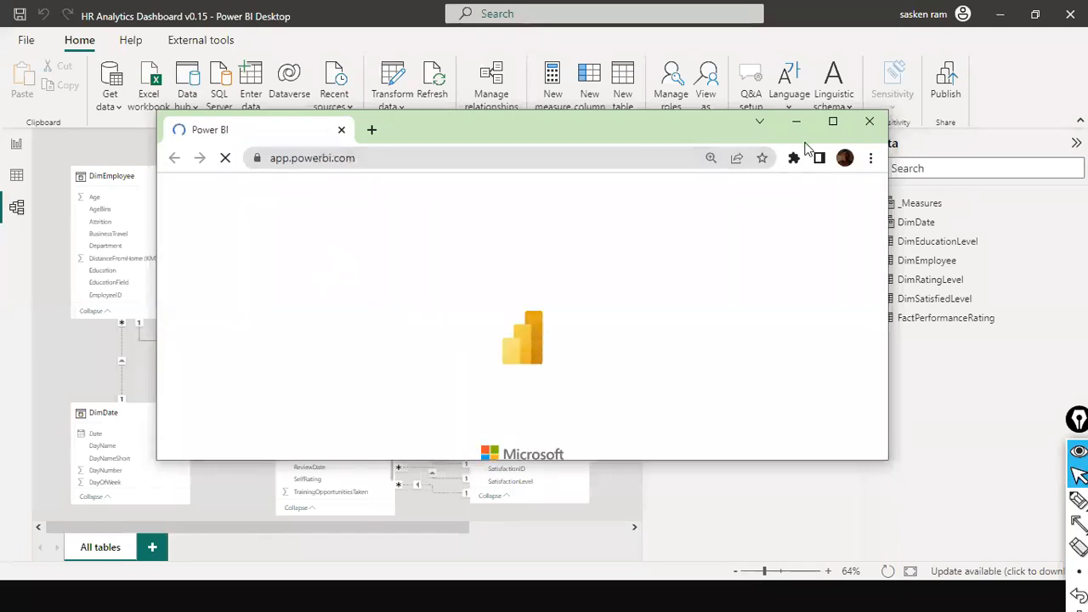
{"action": "left_click", "coordinate": [824, 129]}
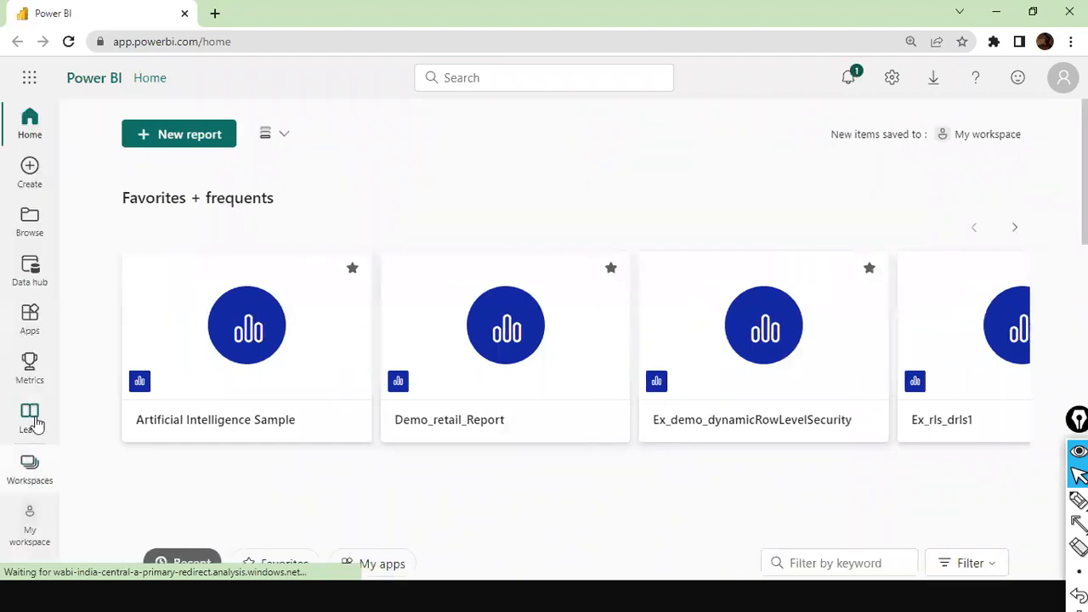
Create a new Power BI workspace named Dev_Sandbox_TX03.
{"action": "scroll", "coordinate": [94, 438], "scroll_direction": "down", "scroll_amount": 1}
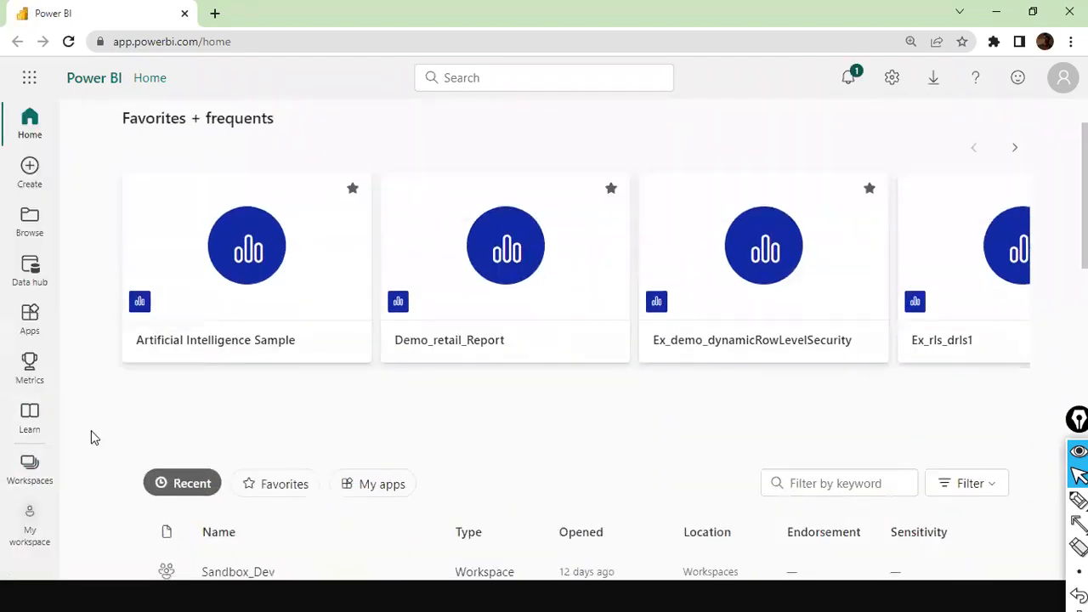
{"action": "left_click", "coordinate": [23, 481]}
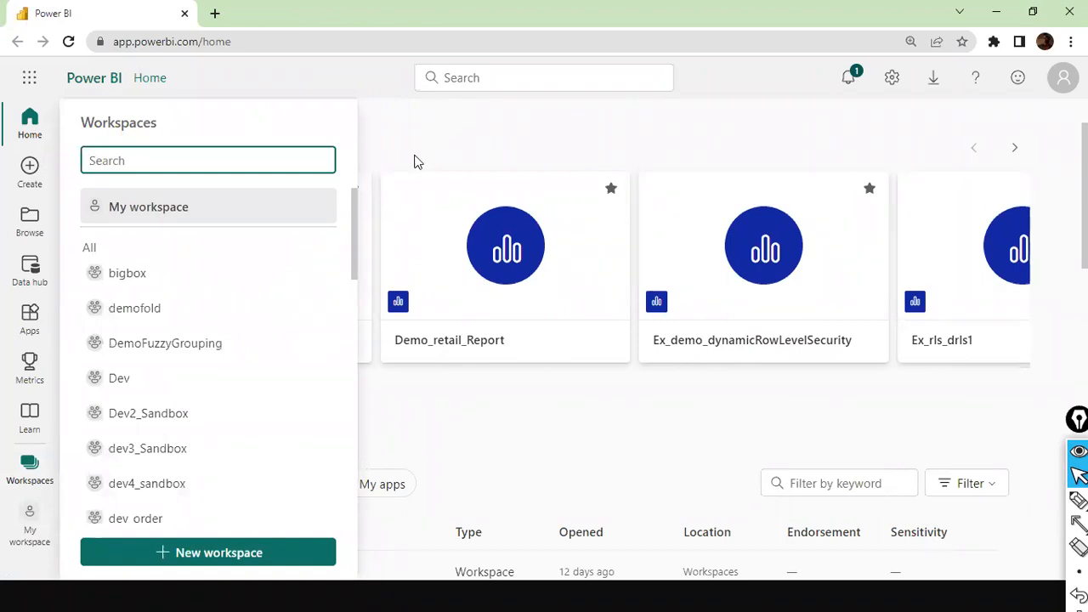
{"action": "left_click", "coordinate": [213, 554]}
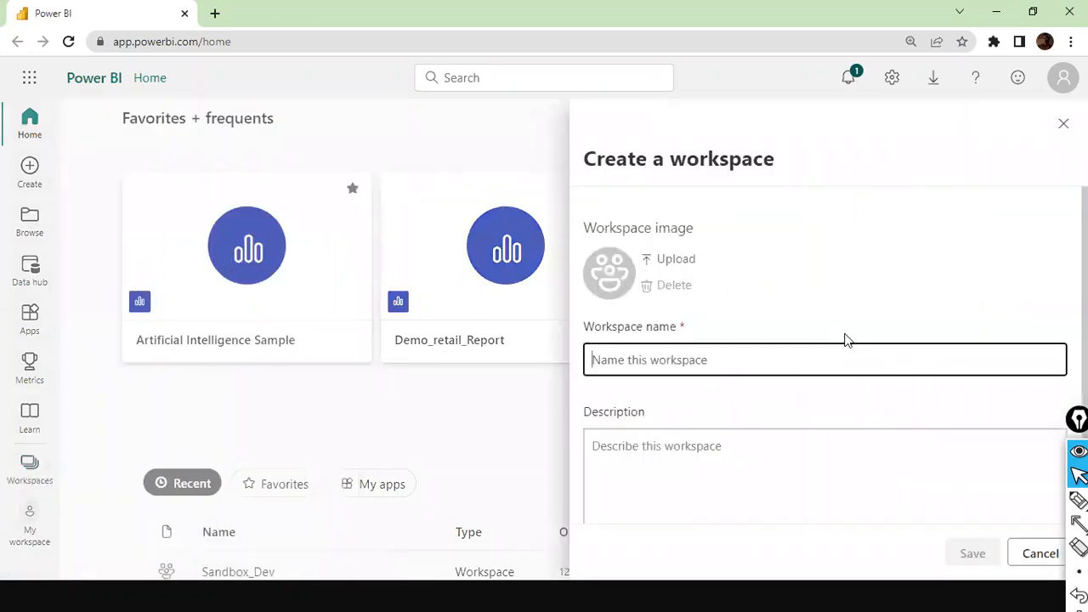
{"action": "type", "text": "Dev"}
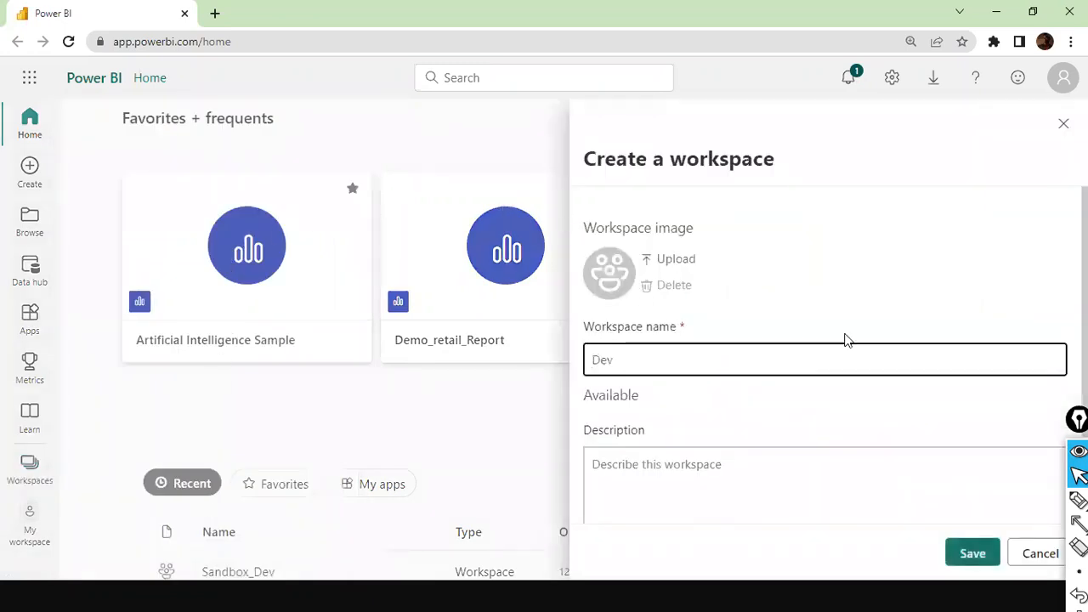
{"action": "type", "text": "_San"}
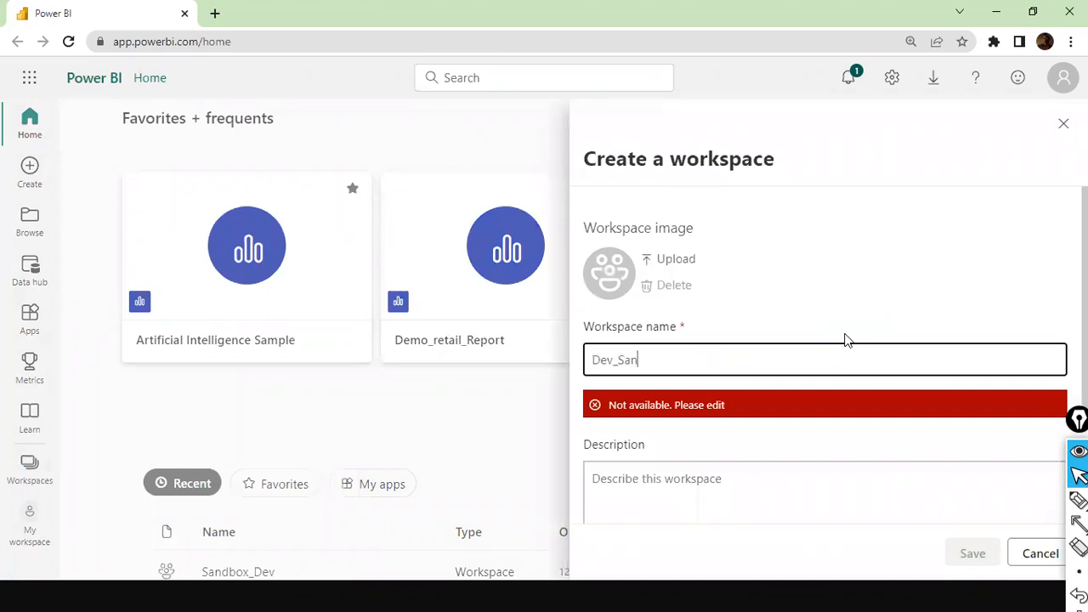
{"action": "type", "text": "dbox_"}
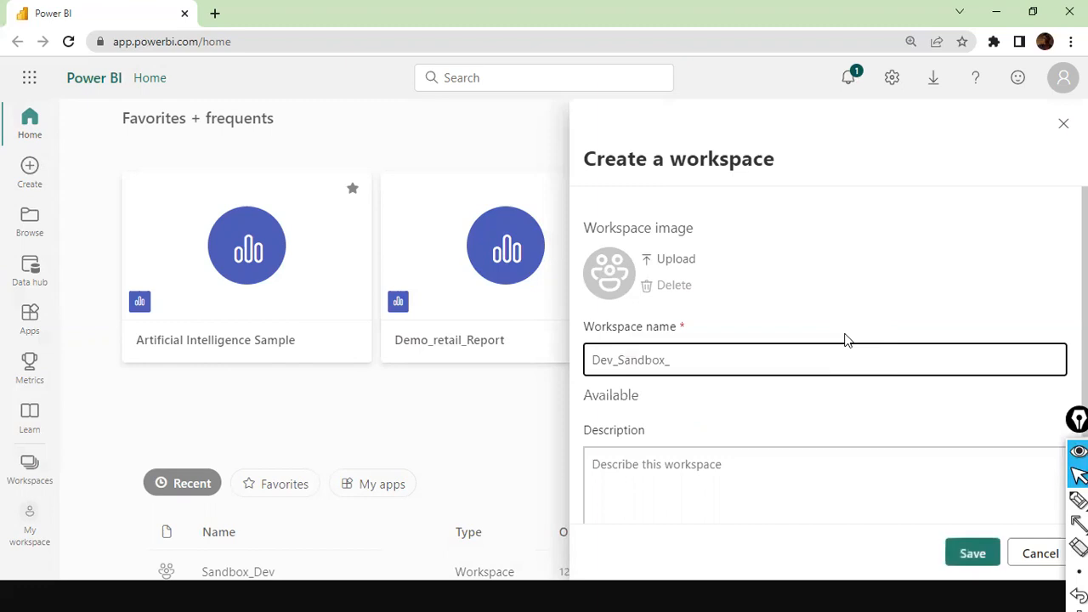
{"action": "type", "text": "TX"}
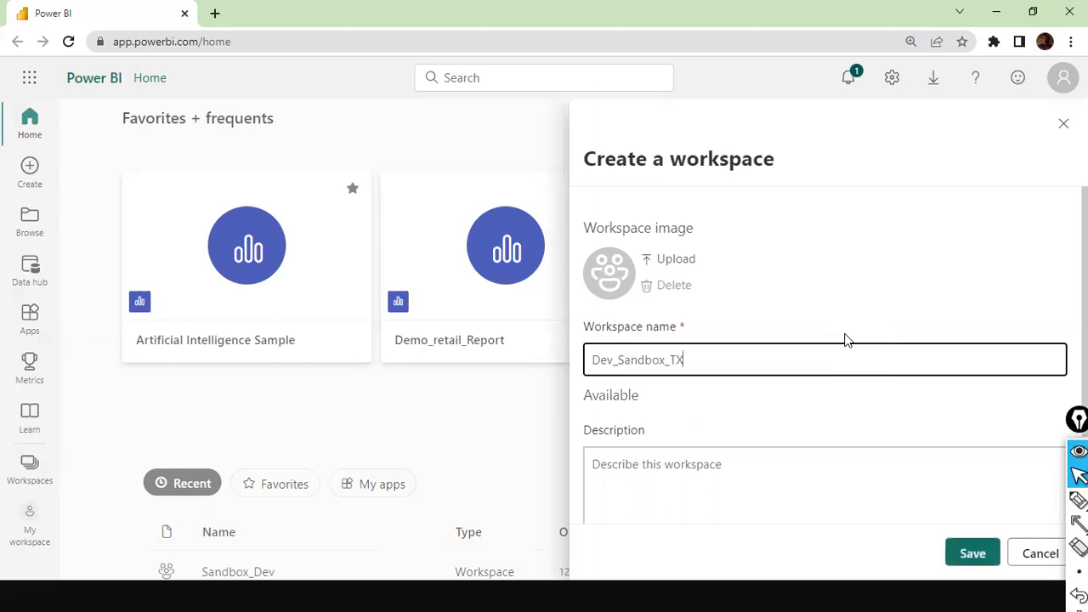
{"action": "type", "text": "03"}
{"action": "double_click", "coordinate": [775, 368]}
{"action": "left_click", "coordinate": [956, 564]}
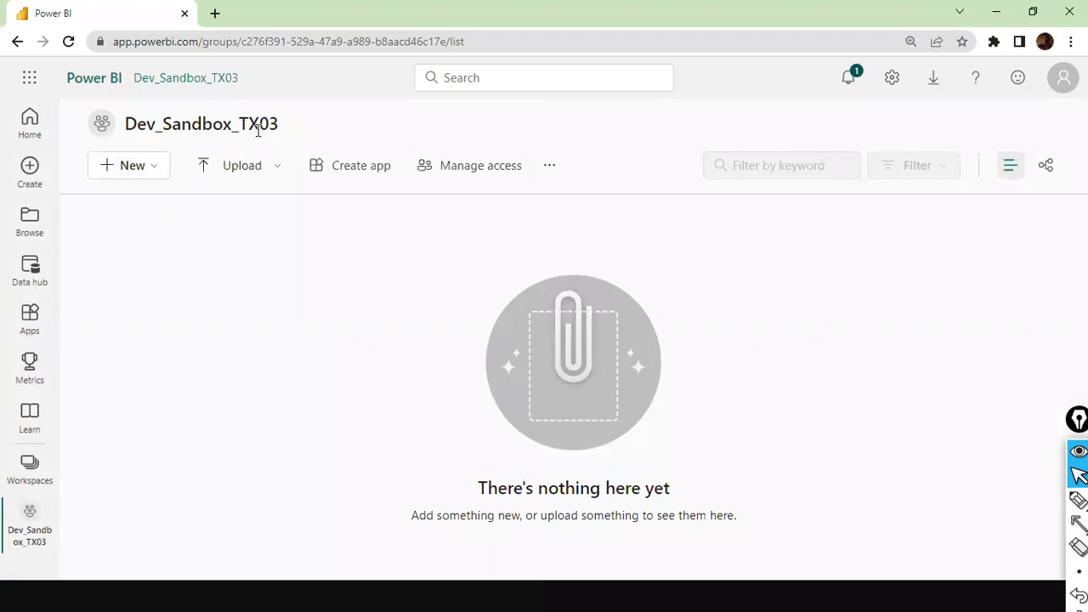
{"action": "left_click_drag", "start_coordinate": [238, 125], "coordinate": [319, 128]}
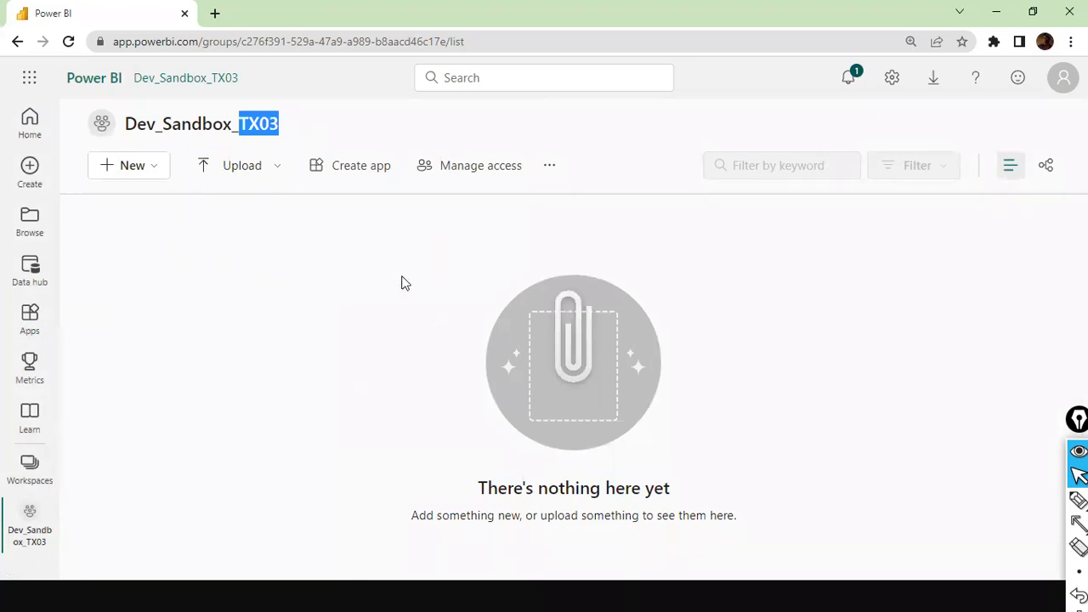
Switch to Power BI Desktop and publish the HR Analytics Dashboard report to the Dev_Sandbox_TX03 workspace.
{"action": "key", "text": "alt+Tab"}
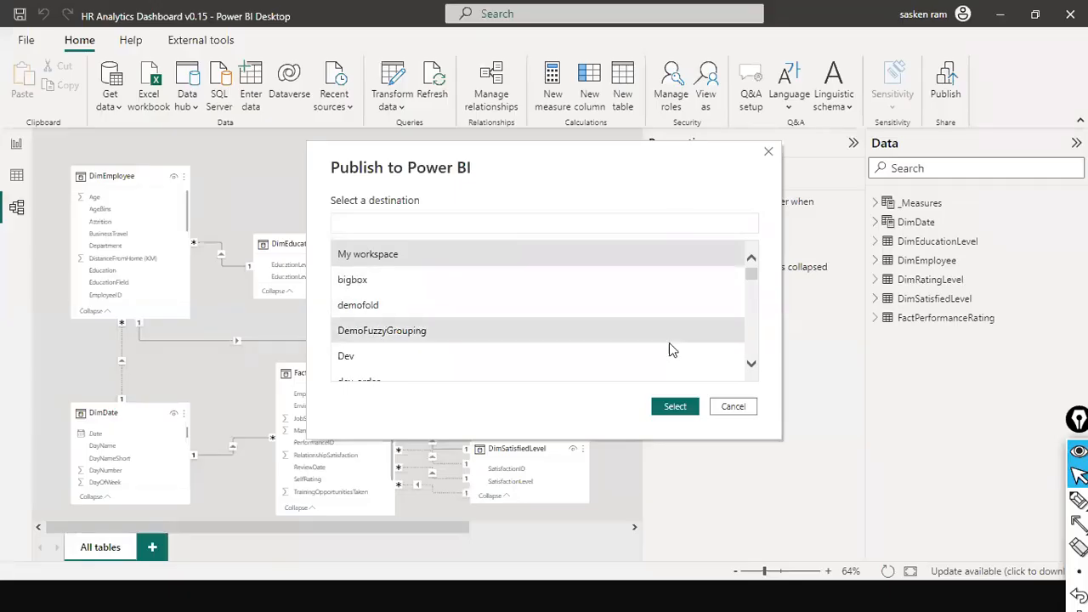
{"action": "left_click", "coordinate": [767, 153]}
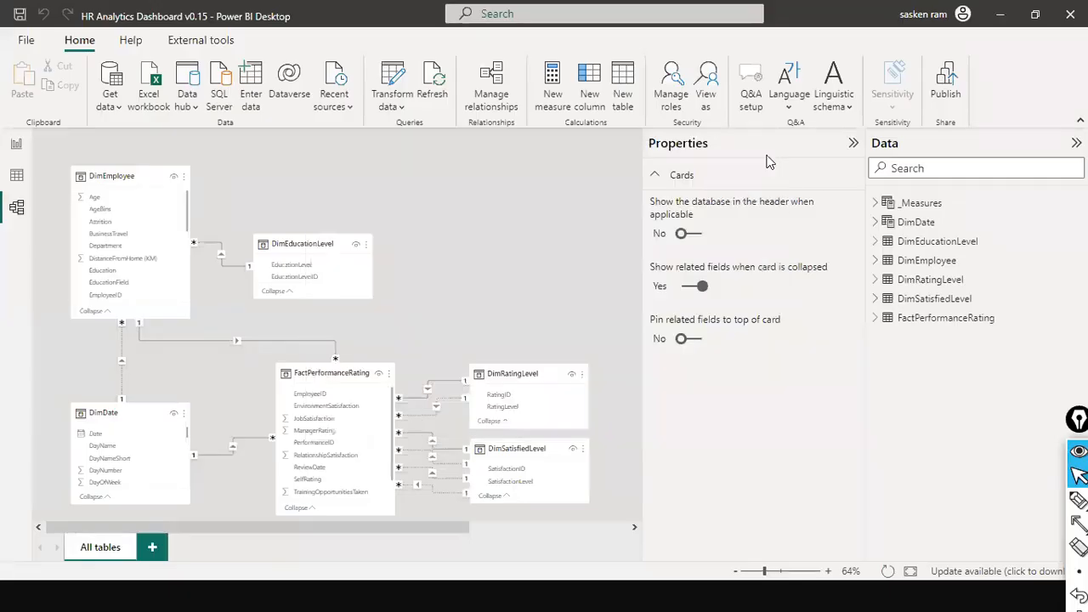
{"action": "left_click", "coordinate": [953, 81]}
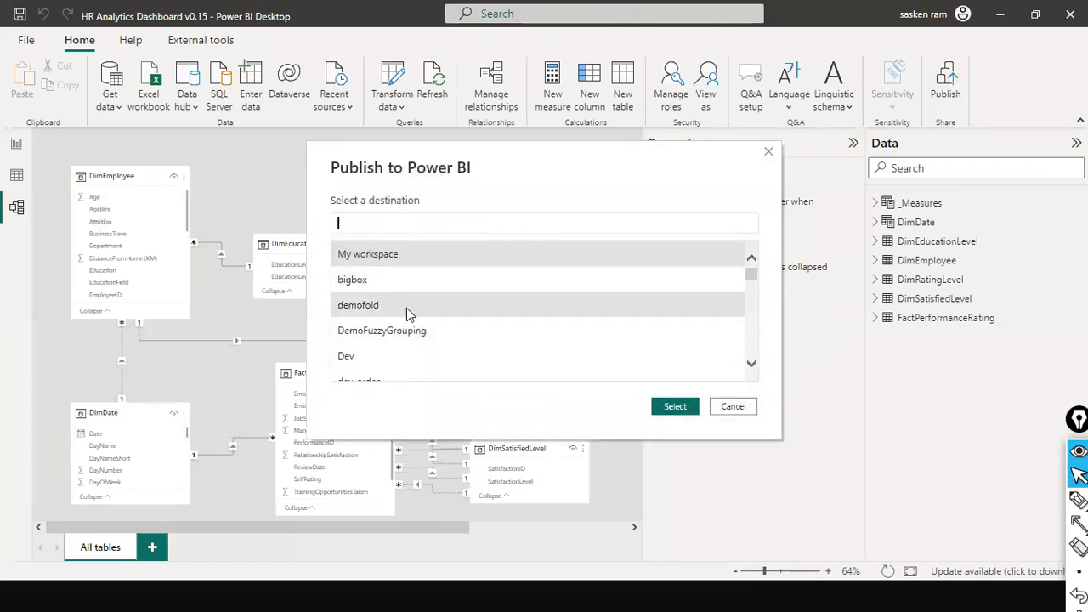
{"action": "scroll", "coordinate": [488, 320], "scroll_direction": "down", "scroll_amount": 1}
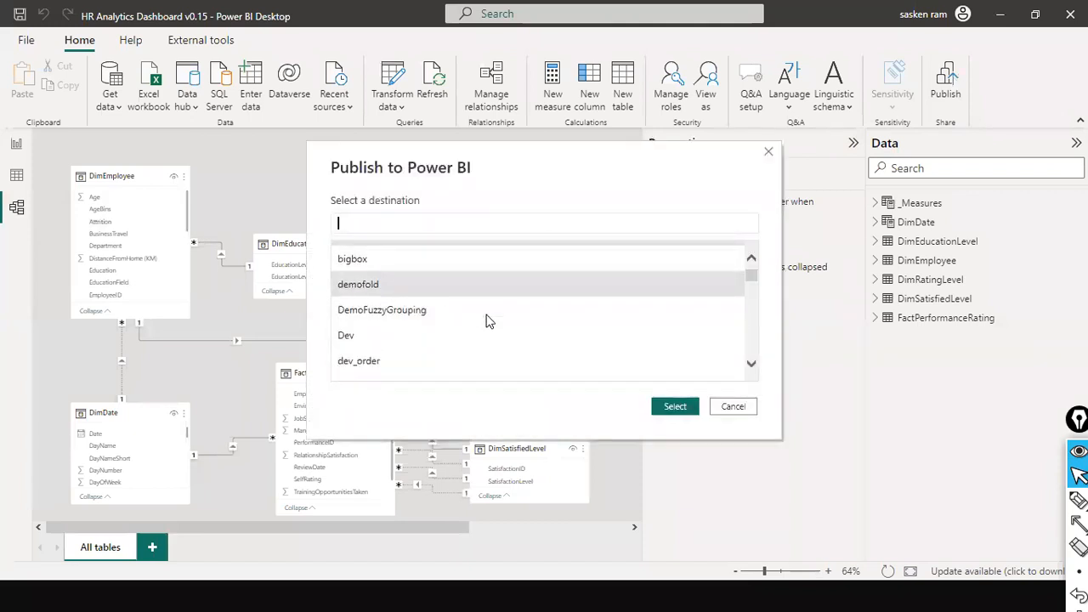
{"action": "scroll", "coordinate": [488, 320], "scroll_direction": "down", "scroll_amount": 2}
{"action": "scroll", "coordinate": [489, 320], "scroll_direction": "down", "scroll_amount": 3}
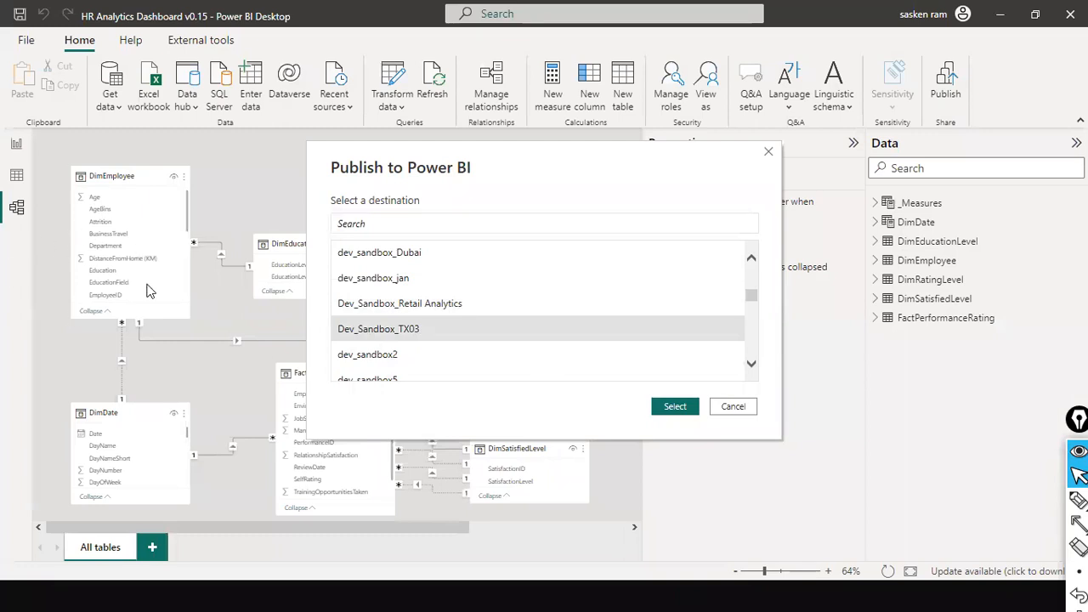
{"action": "left_click", "coordinate": [676, 408]}
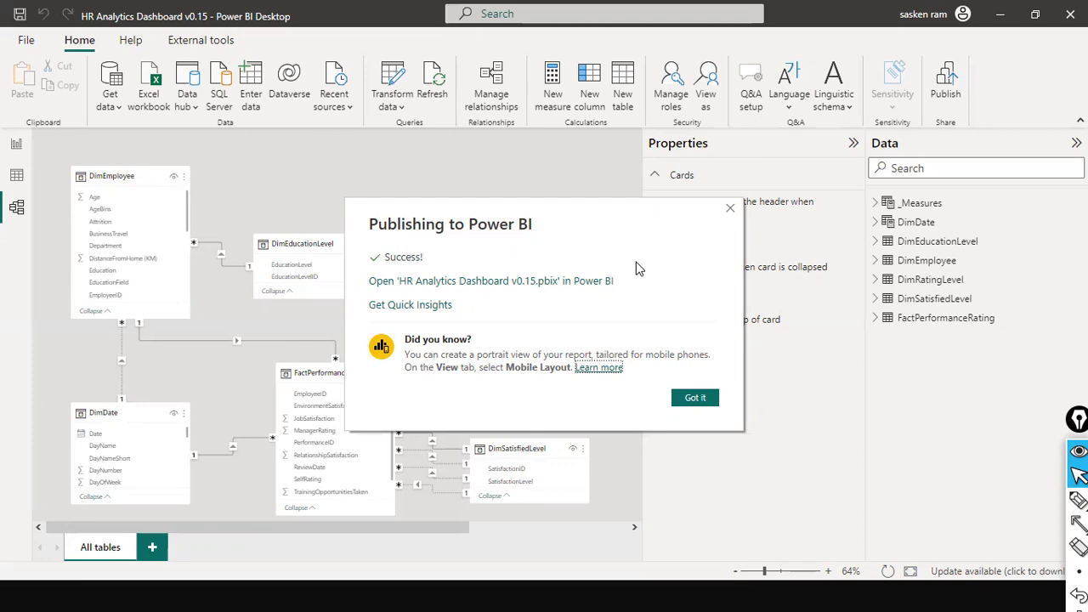
{"action": "left_click", "coordinate": [700, 405]}
Save the report and republish it to Dev_Sandbox_TX03, replacing the existing HR Analytics Dashboard v0.15 dataset.
{"action": "left_click", "coordinate": [945, 97]}
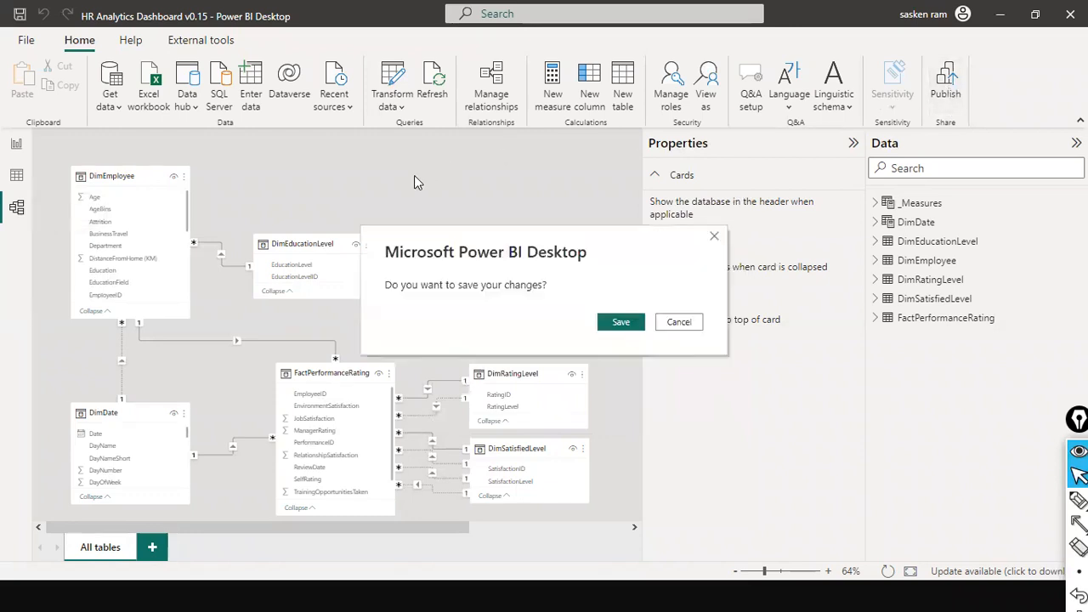
{"action": "left_click", "coordinate": [618, 325]}
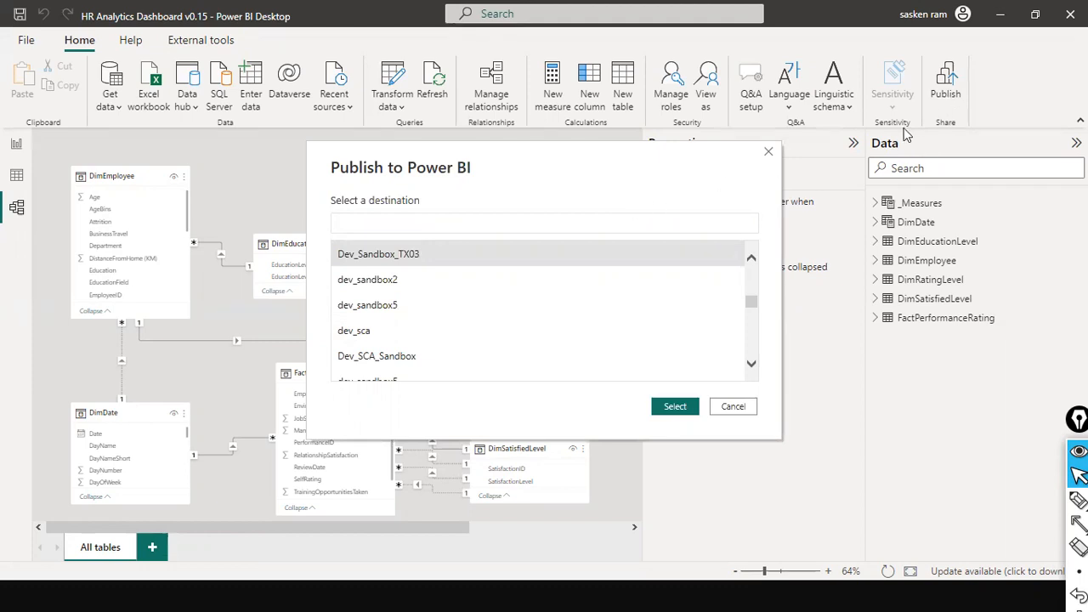
{"action": "key", "text": "alt+Tab"}
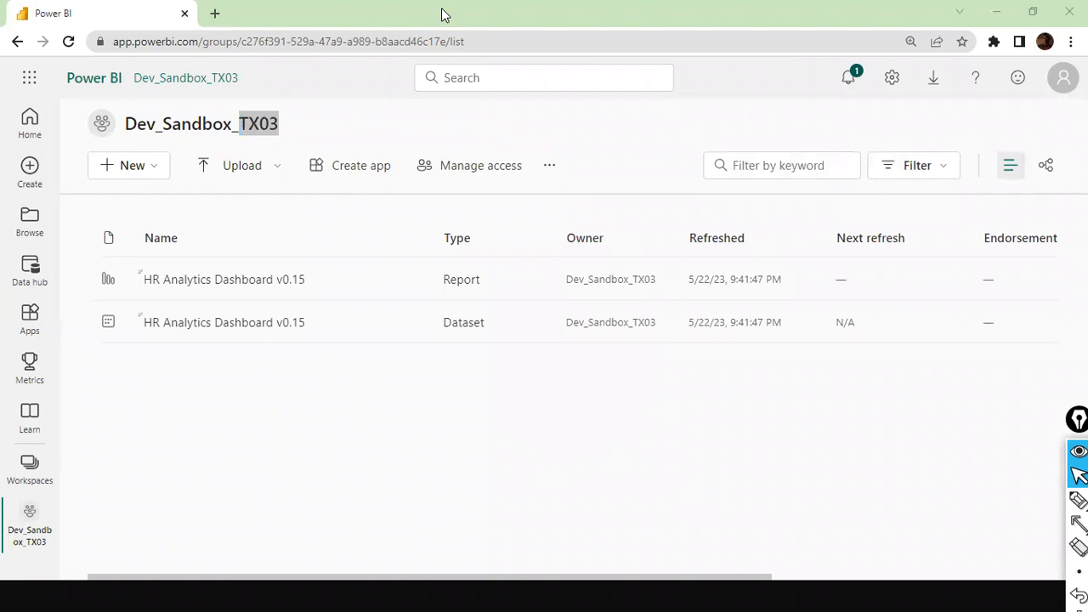
{"action": "key", "text": "alt+Tab"}
{"action": "key", "text": "alt+Tab"}
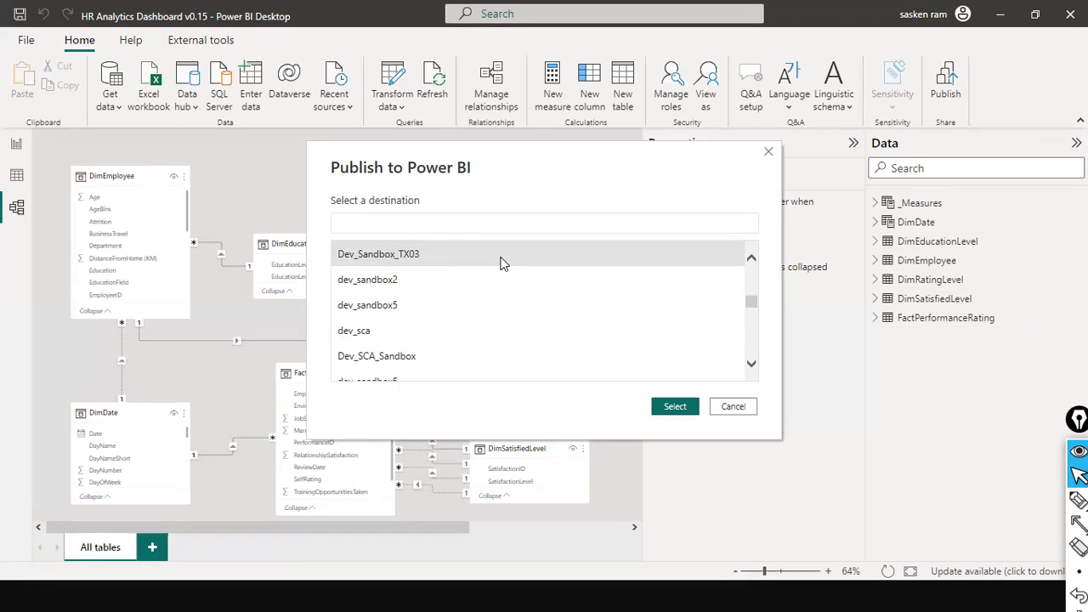
{"action": "left_click", "coordinate": [675, 406]}
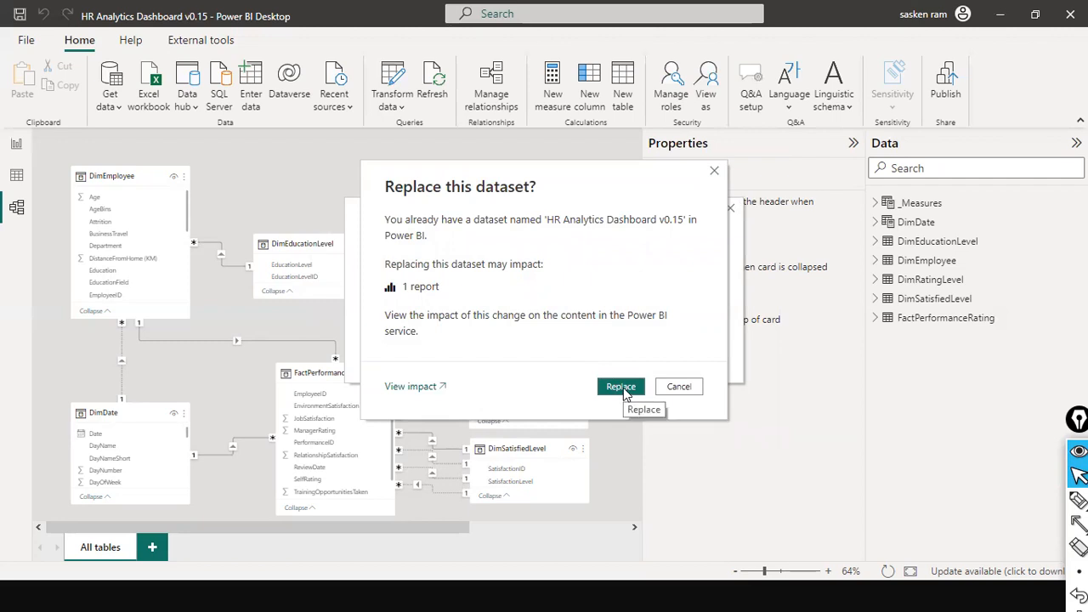
{"action": "left_click", "coordinate": [621, 387]}
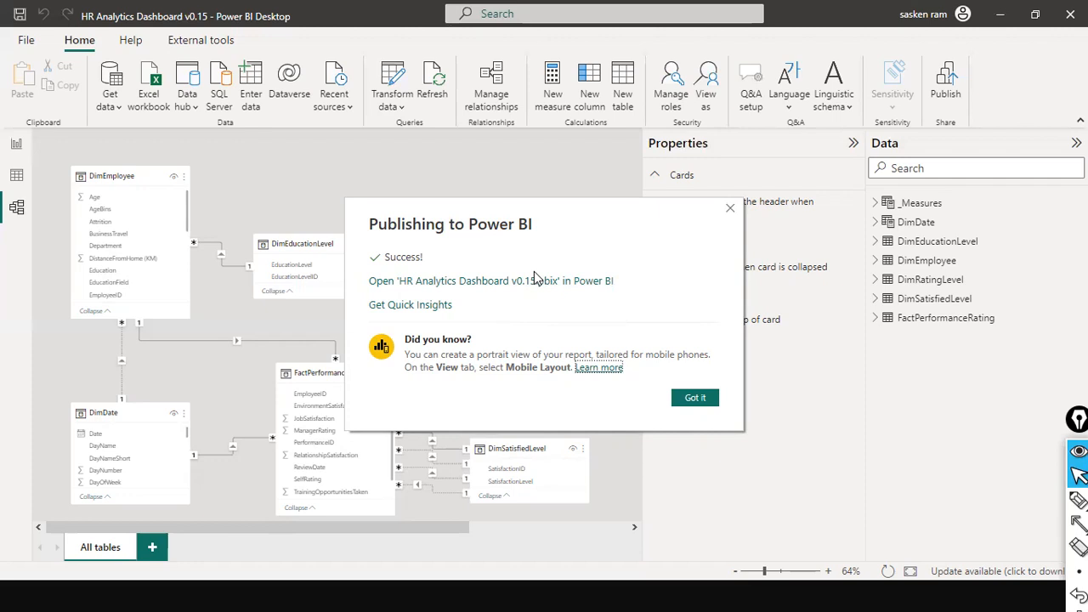
Search Windows for "data ga" to launch the On-premises data gateway, and dismiss the publishing confirmation.
{"action": "key", "text": "super"}
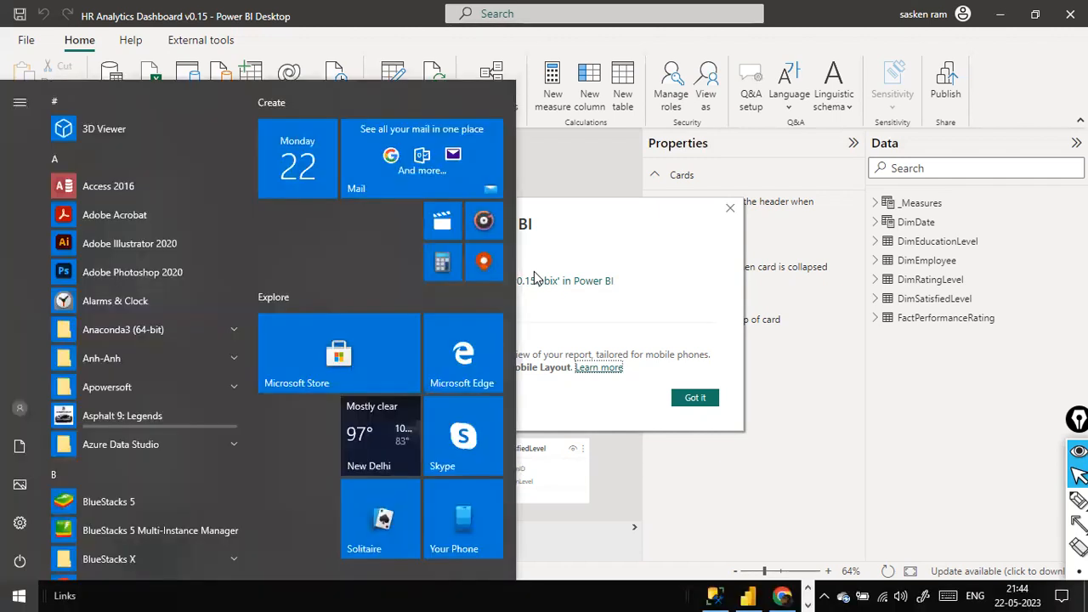
{"action": "type", "text": "data ga"}
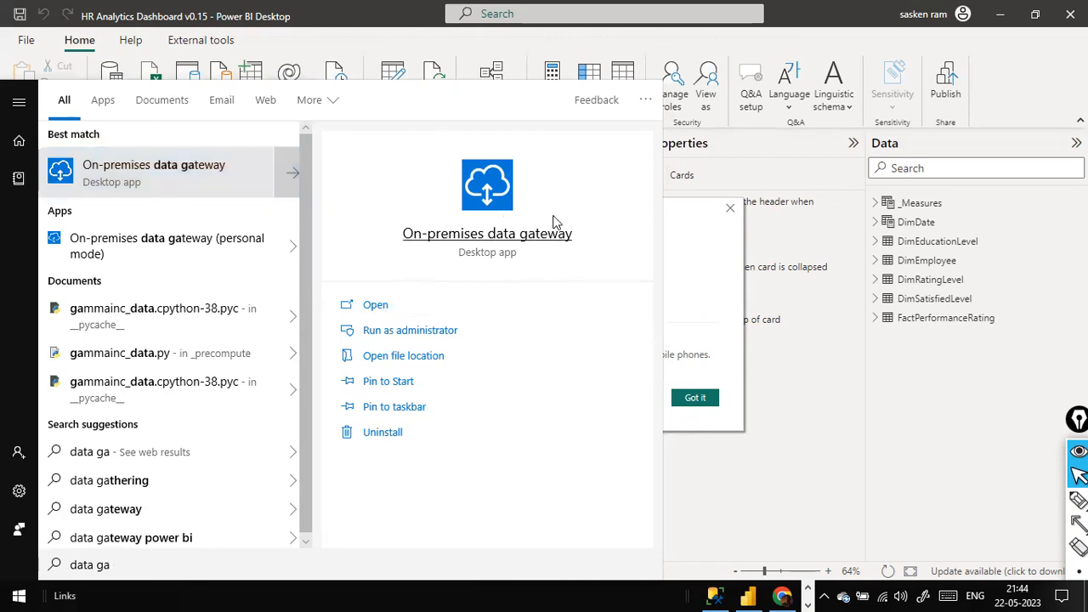
{"action": "left_click", "coordinate": [715, 297]}
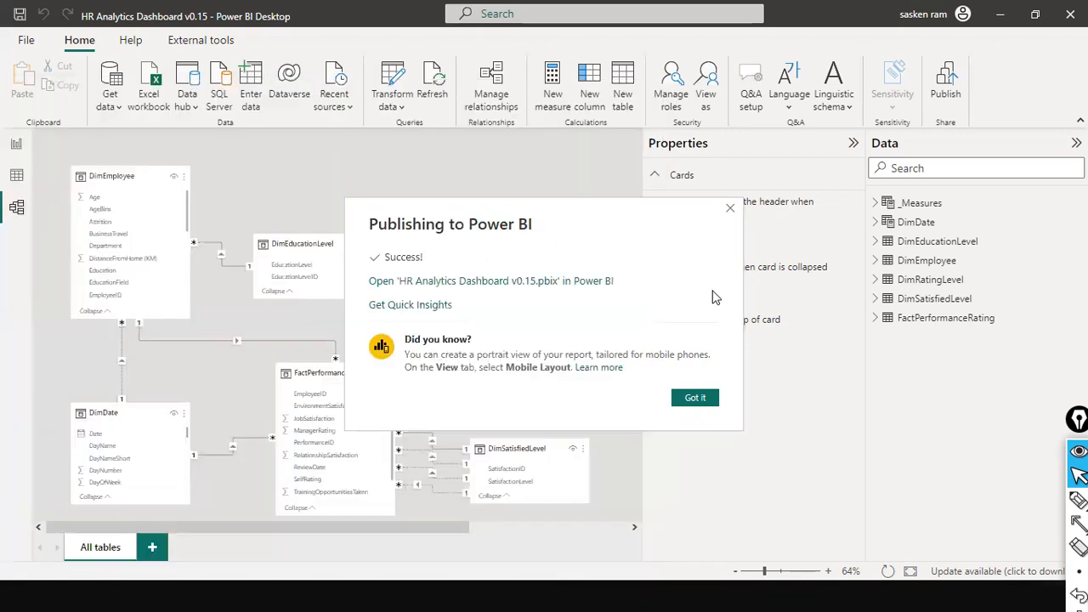
{"action": "left_click", "coordinate": [702, 399]}
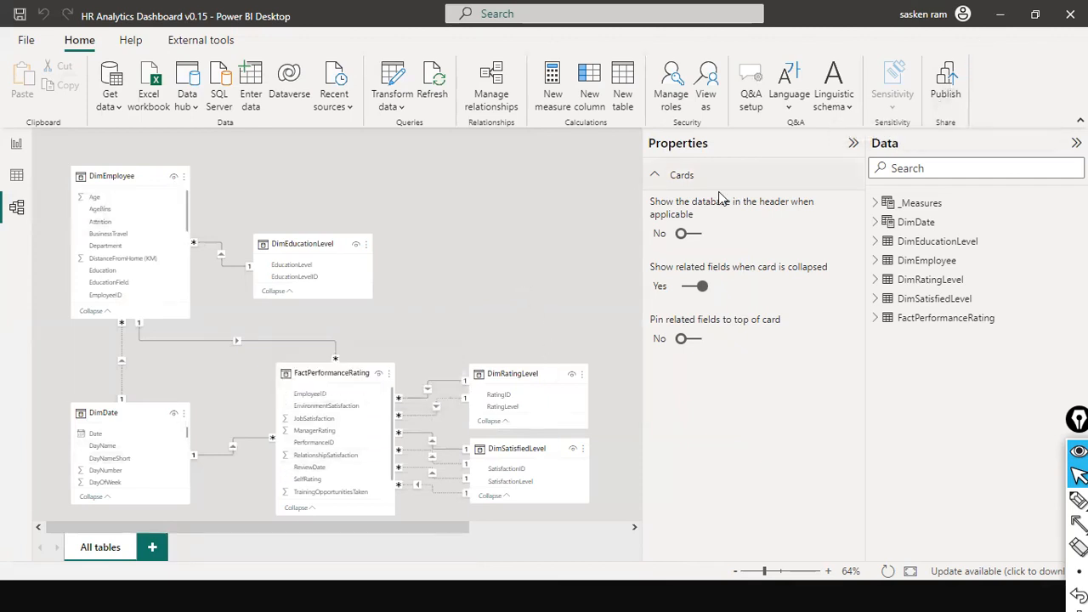
Check the published report and dataset in the Dev_Sandbox_TX03 workspace in Chrome, marking the two entries with red arrows.
{"action": "key", "text": "alt+Tab"}
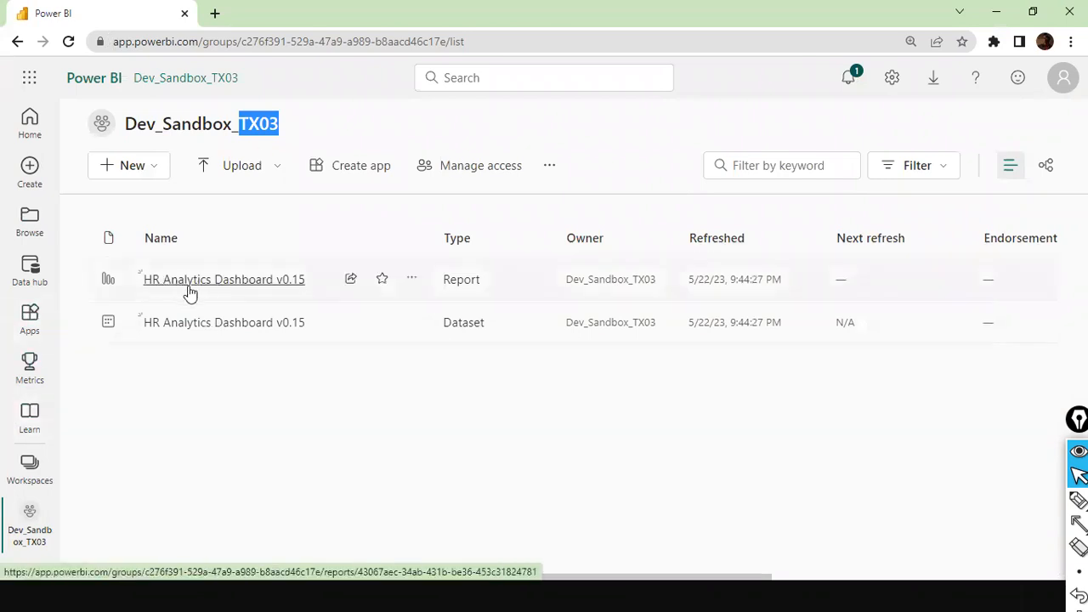
{"action": "key", "text": "alt+Tab"}
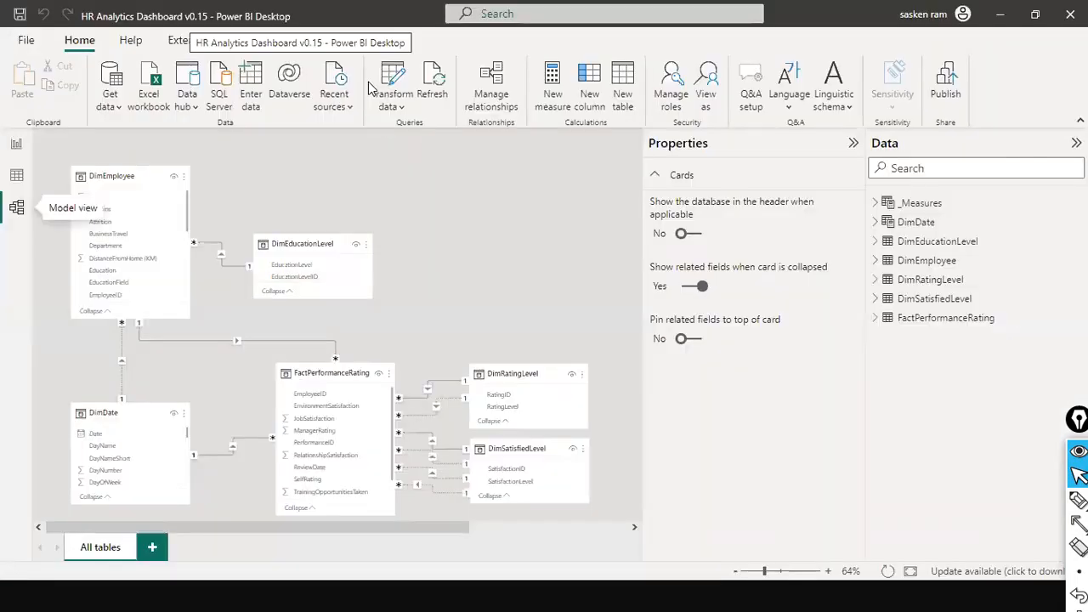
{"action": "key", "text": "alt+Tab"}
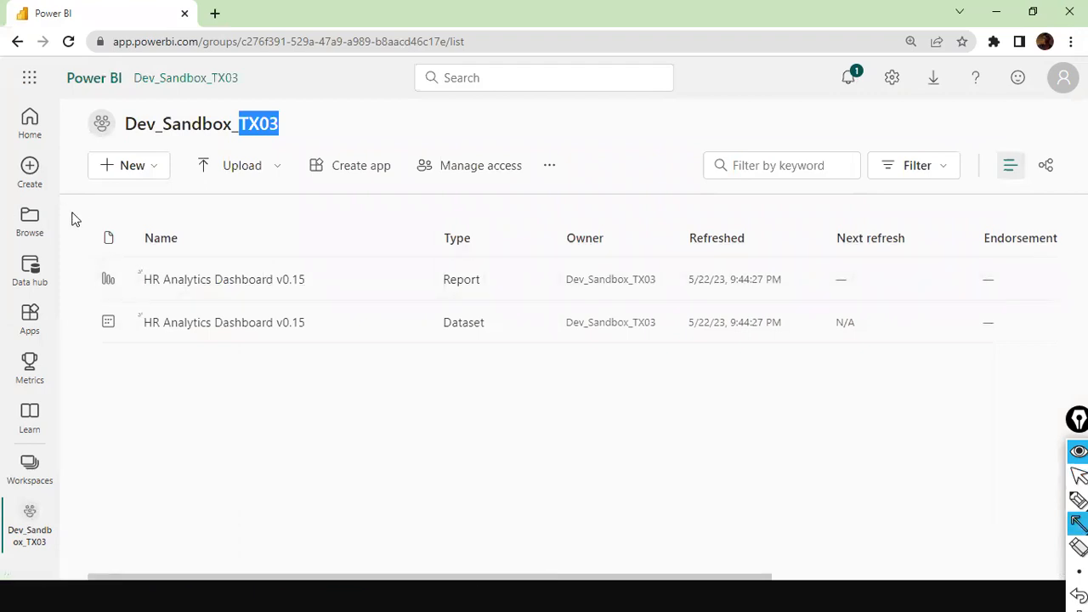
{"action": "left_click_drag", "start_coordinate": [398, 216], "coordinate": [334, 264]}
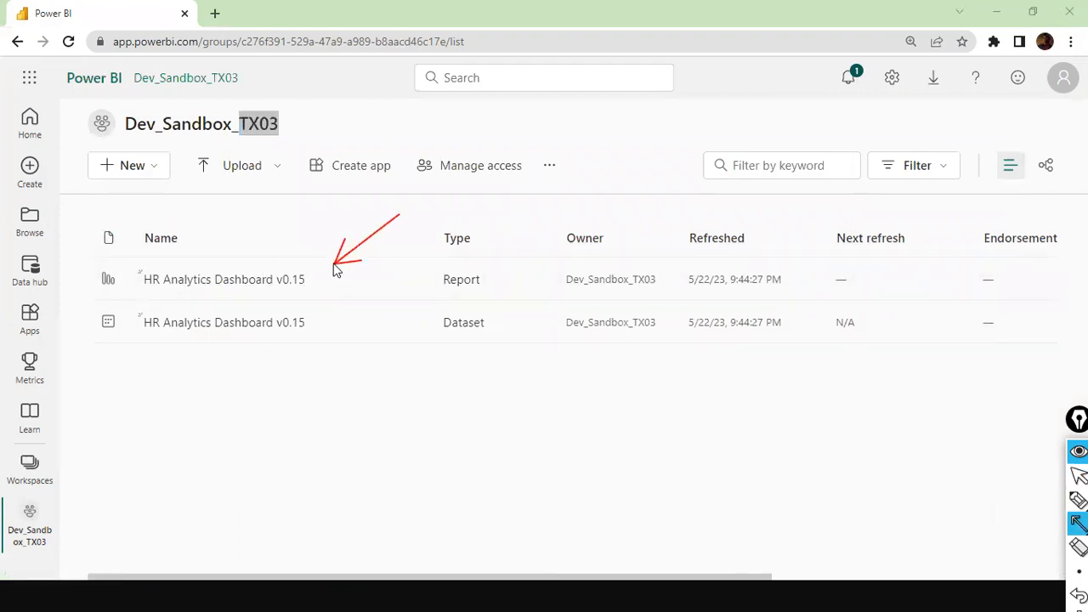
{"action": "left_click_drag", "start_coordinate": [399, 301], "coordinate": [308, 332]}
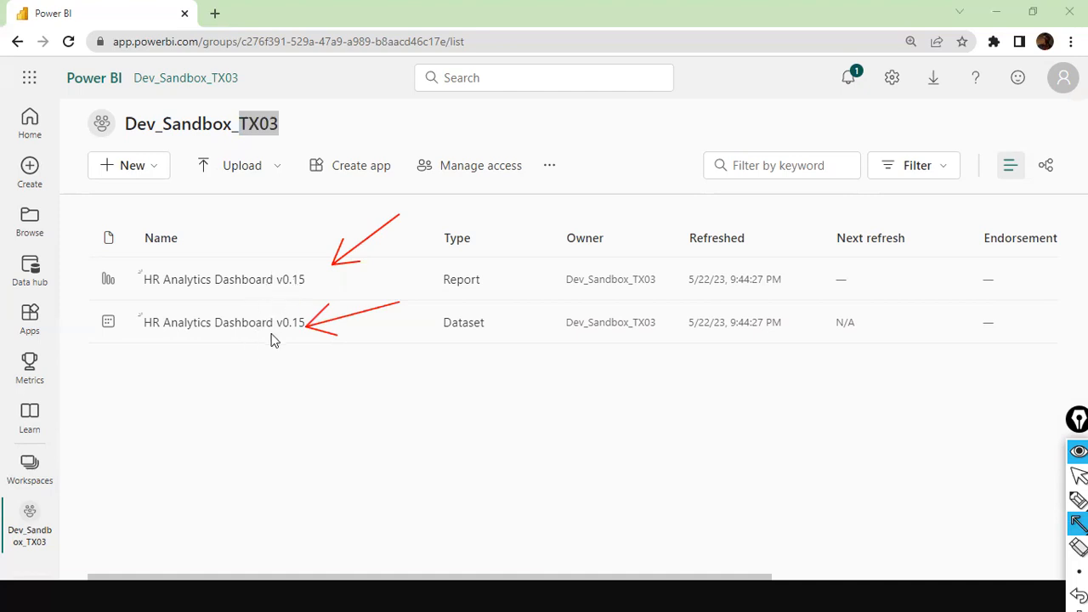
{"action": "left_click_drag", "start_coordinate": [61, 252], "coordinate": [92, 269]}
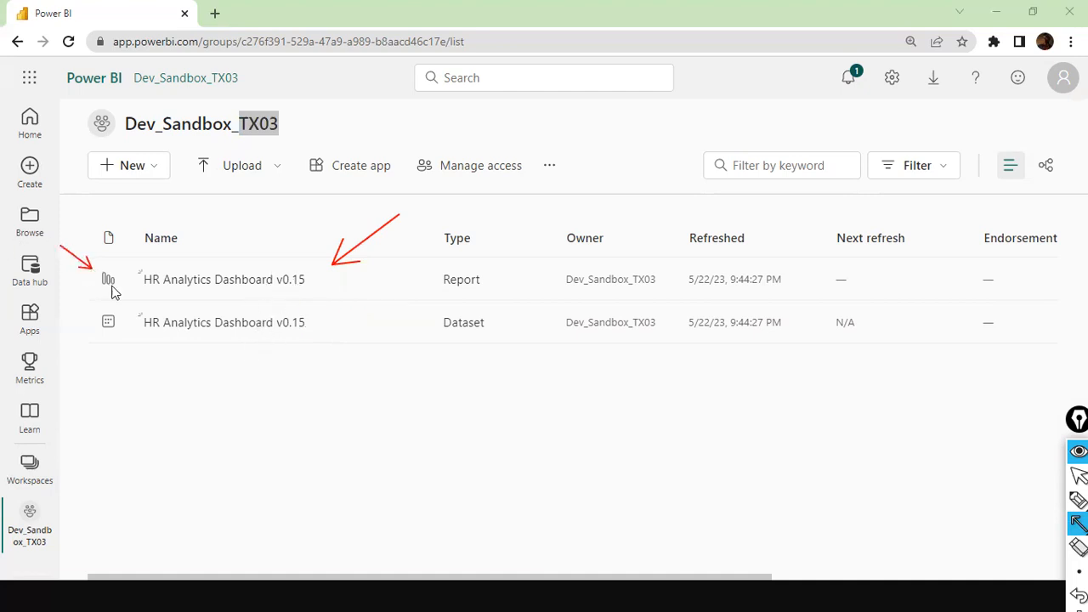
{"action": "left_click_drag", "start_coordinate": [102, 337], "coordinate": [107, 333]}
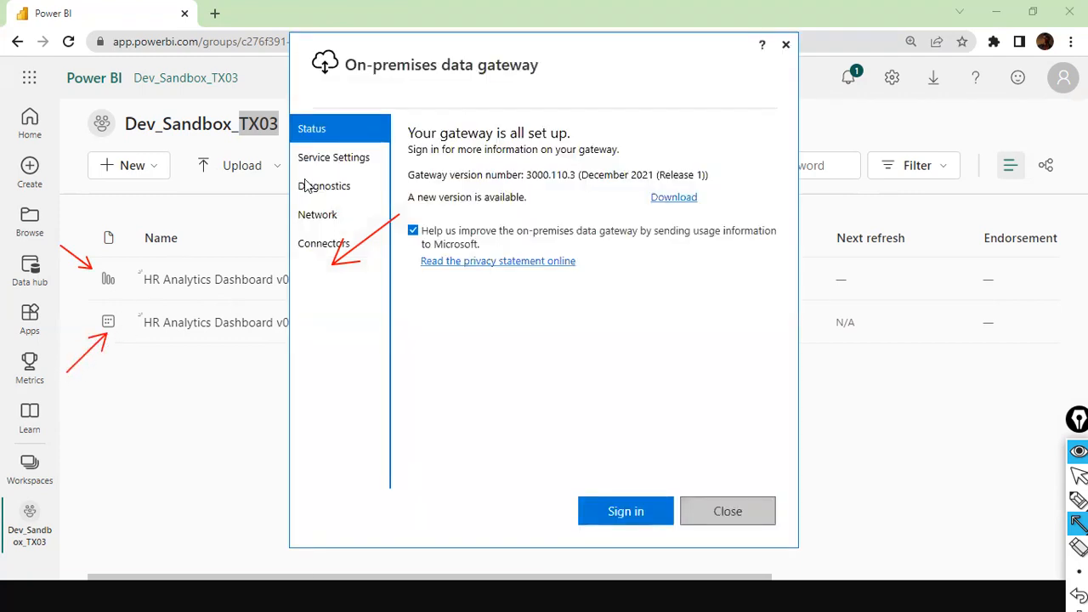
Move the On-premises data gateway window aside to examine its status, and close it without signing in.
{"action": "key", "text": "ctrl+shift+2"}
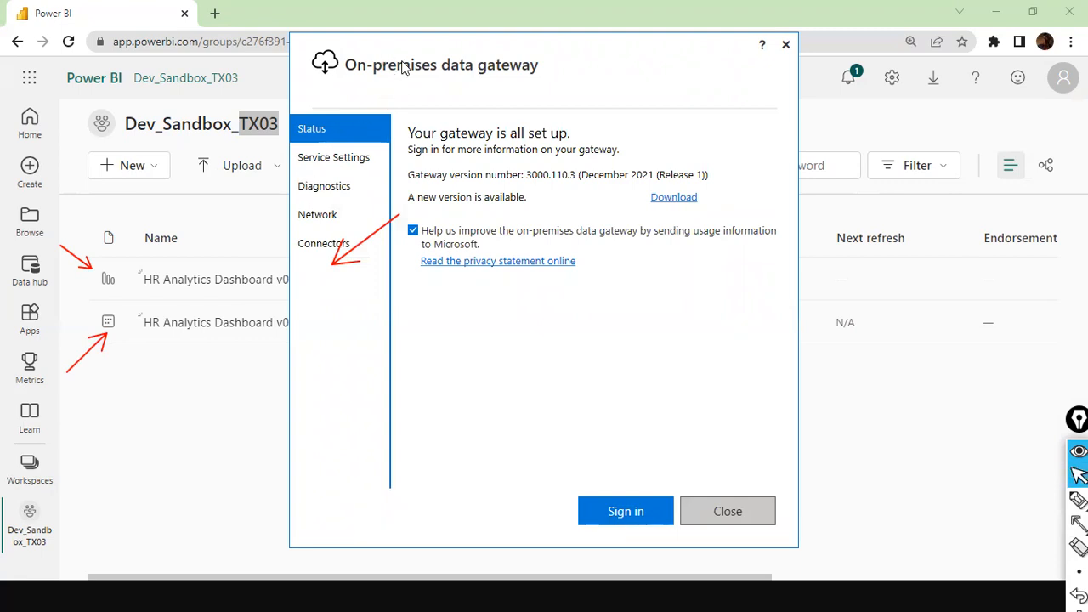
{"action": "left_click_drag", "start_coordinate": [403, 68], "coordinate": [722, 122]}
{"action": "left_click_drag", "start_coordinate": [828, 139], "coordinate": [690, 168]}
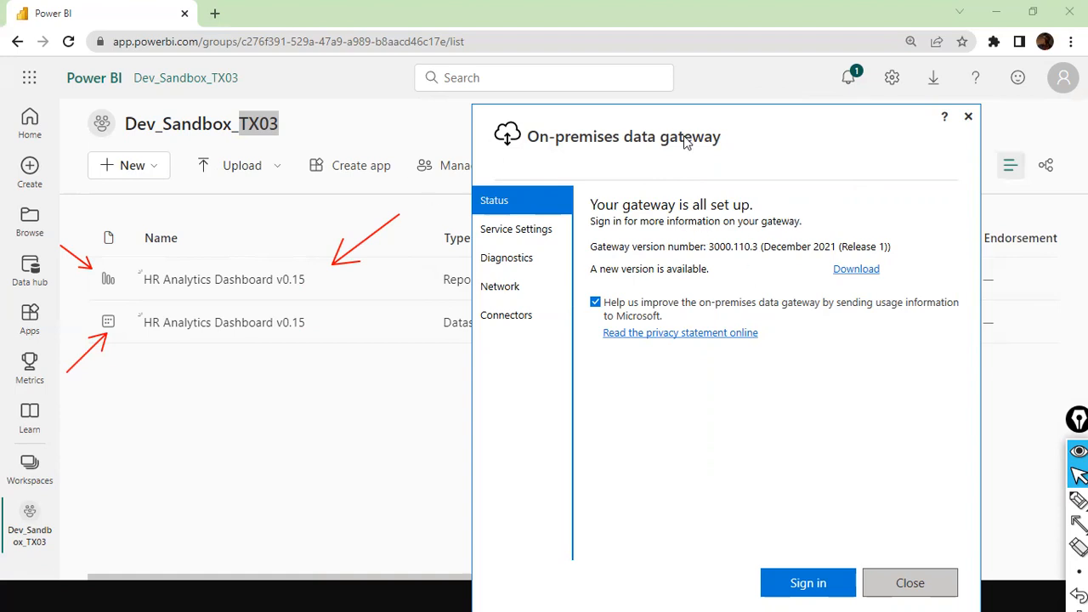
{"action": "left_click", "coordinate": [904, 583]}
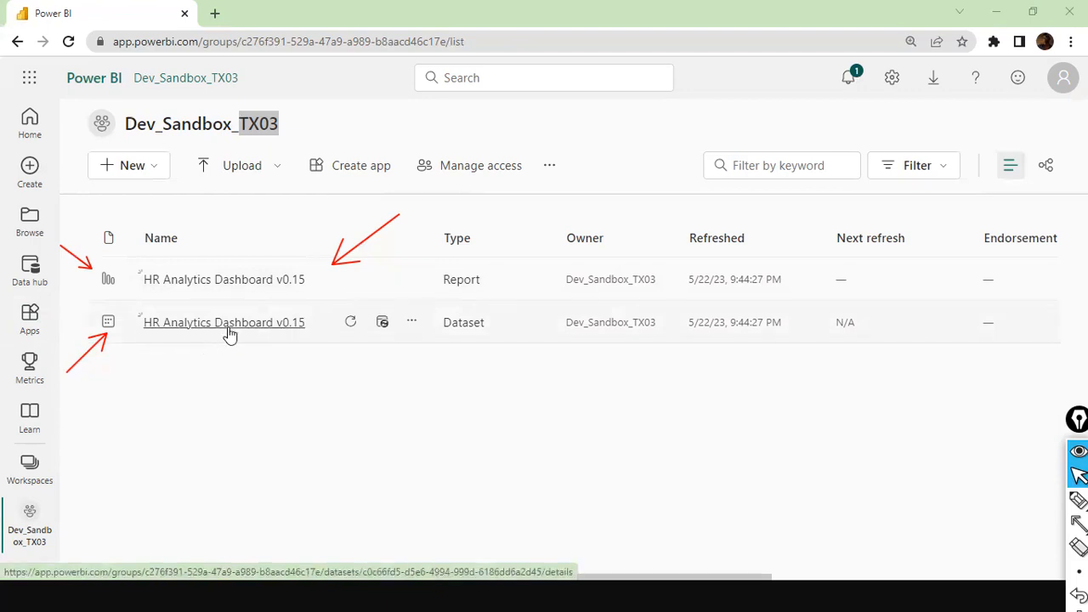
Review the Headcount, Demographics, Performance Tracker and Attrition pages and the model relationships in Power BI Desktop, and return to the workspace in Chrome.
{"action": "key", "text": "alt+Tab"}
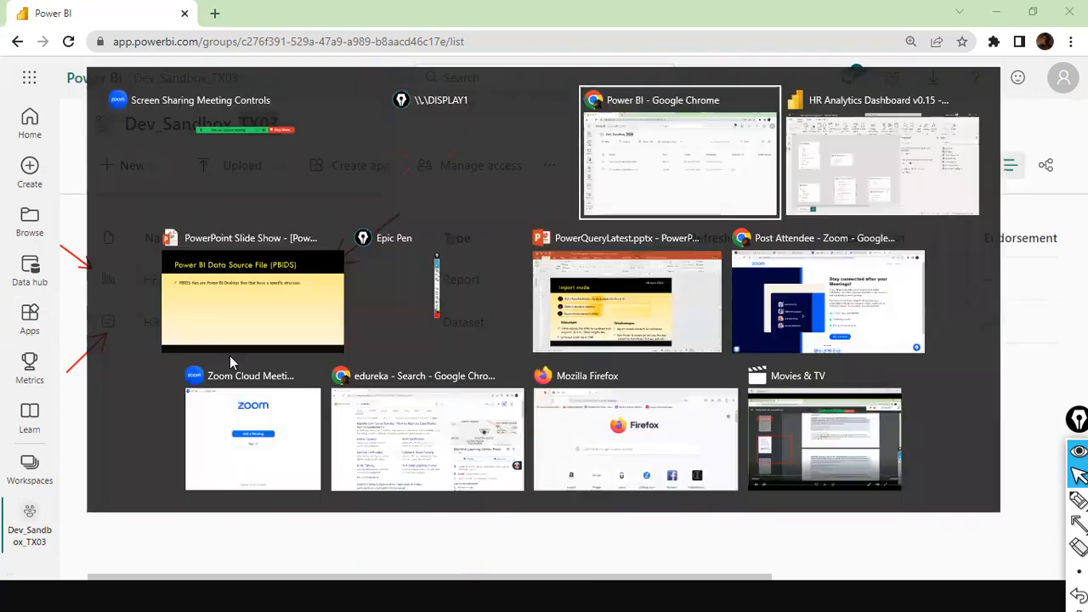
{"action": "key", "text": "alt+Tab"}
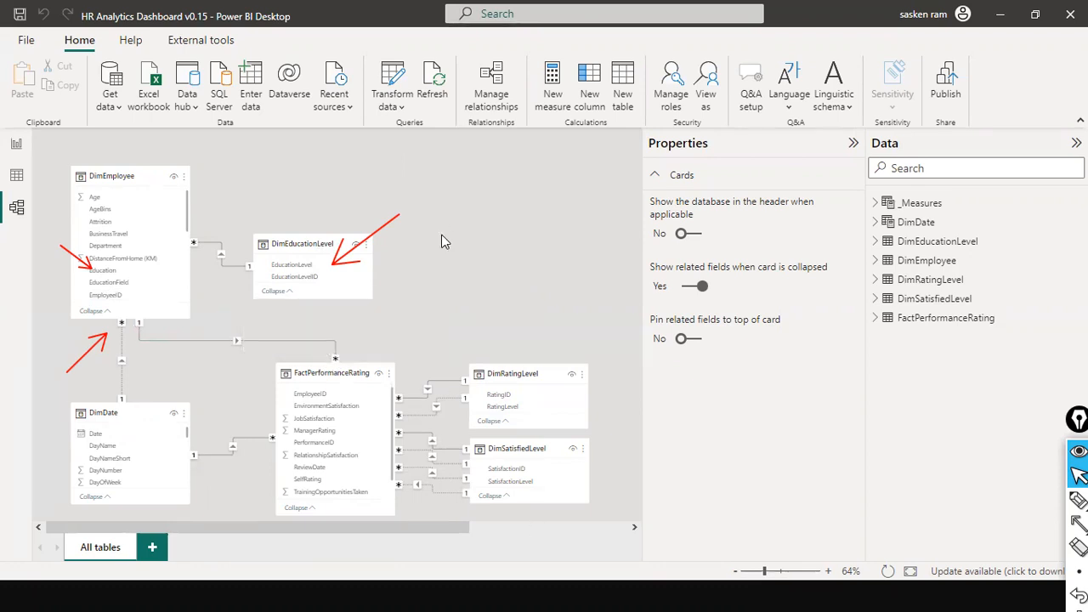
{"action": "left_click", "coordinate": [10, 147]}
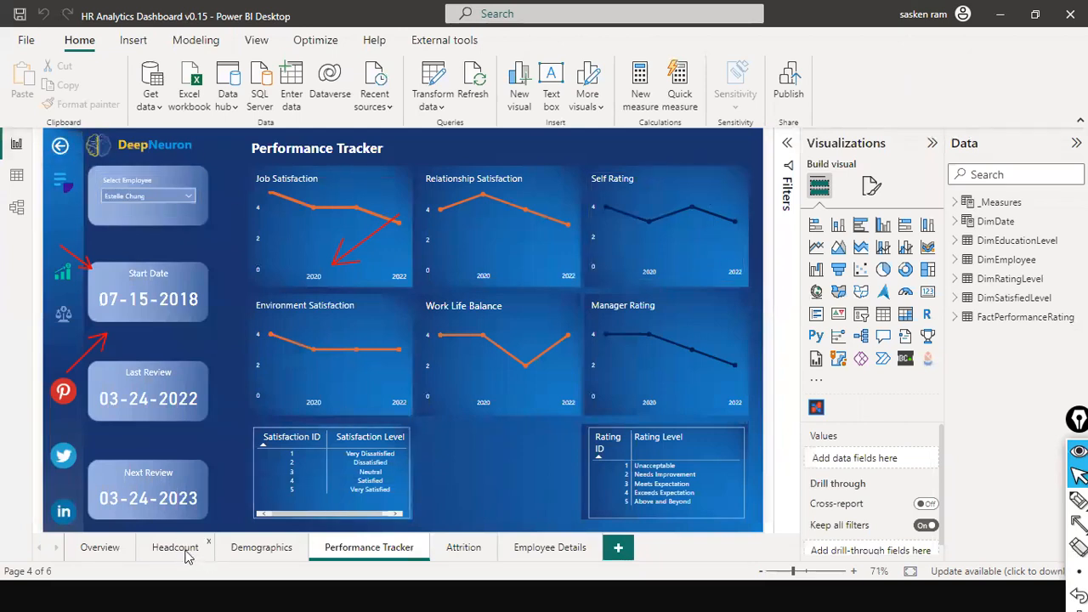
{"action": "left_click", "coordinate": [184, 551]}
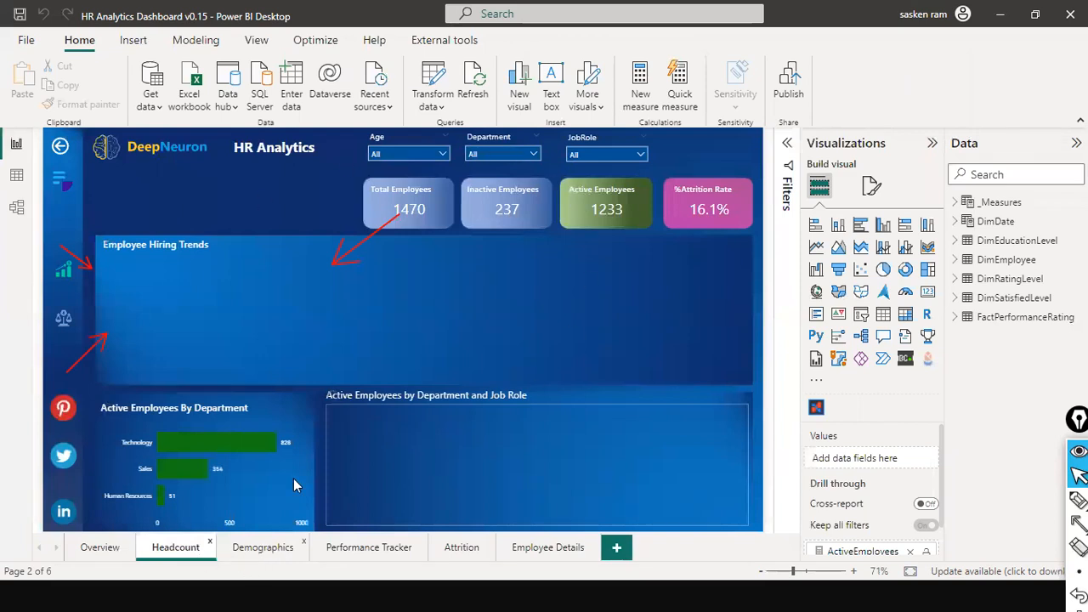
{"action": "left_click", "coordinate": [242, 551]}
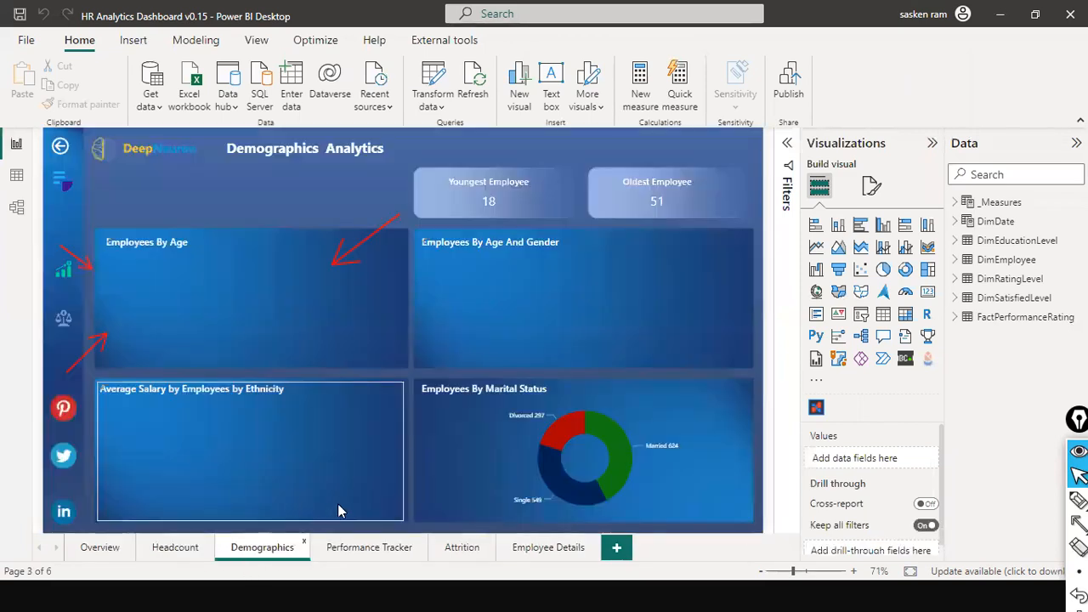
{"action": "left_click", "coordinate": [361, 554]}
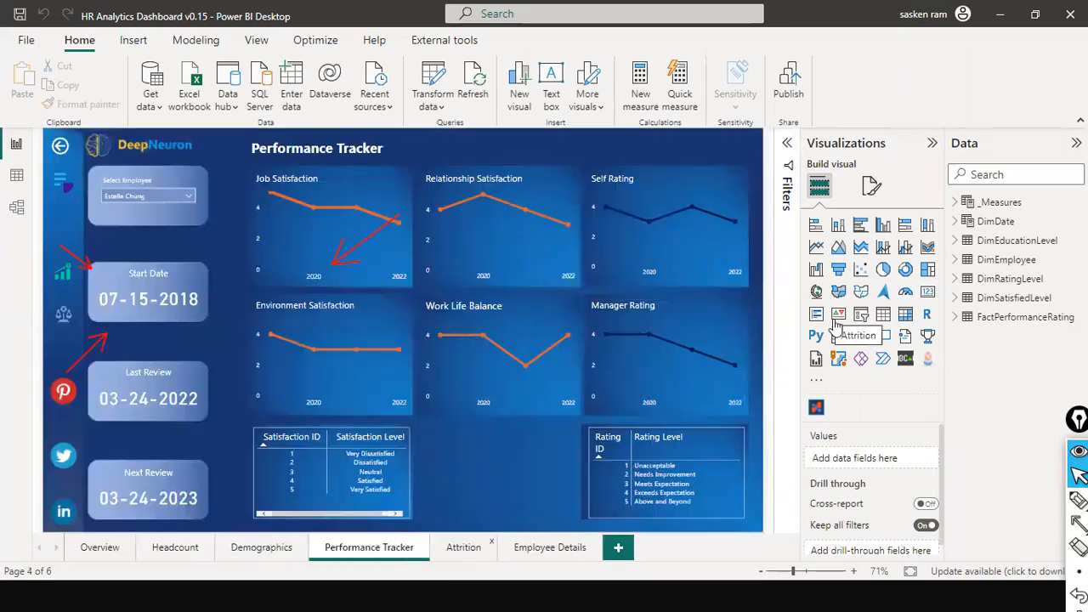
{"action": "left_click", "coordinate": [466, 554]}
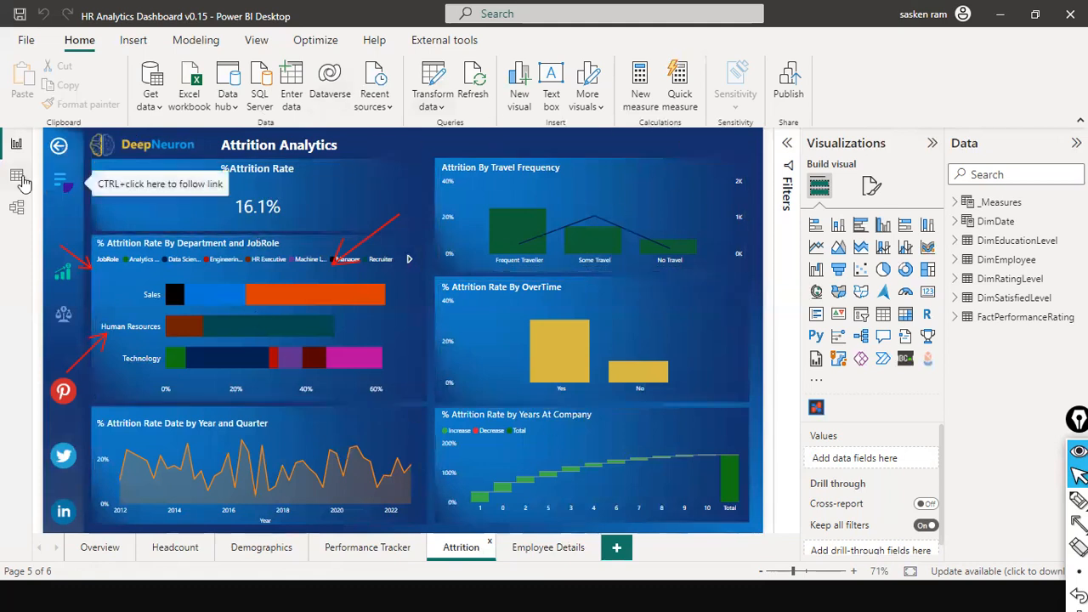
{"action": "left_click", "coordinate": [16, 207]}
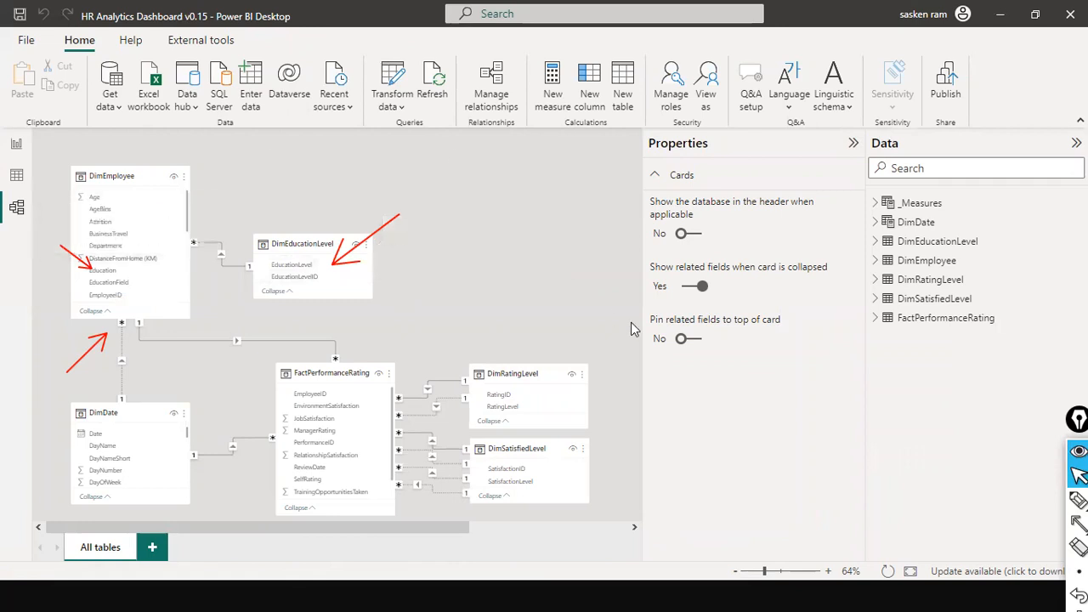
{"action": "key", "text": "alt+Tab"}
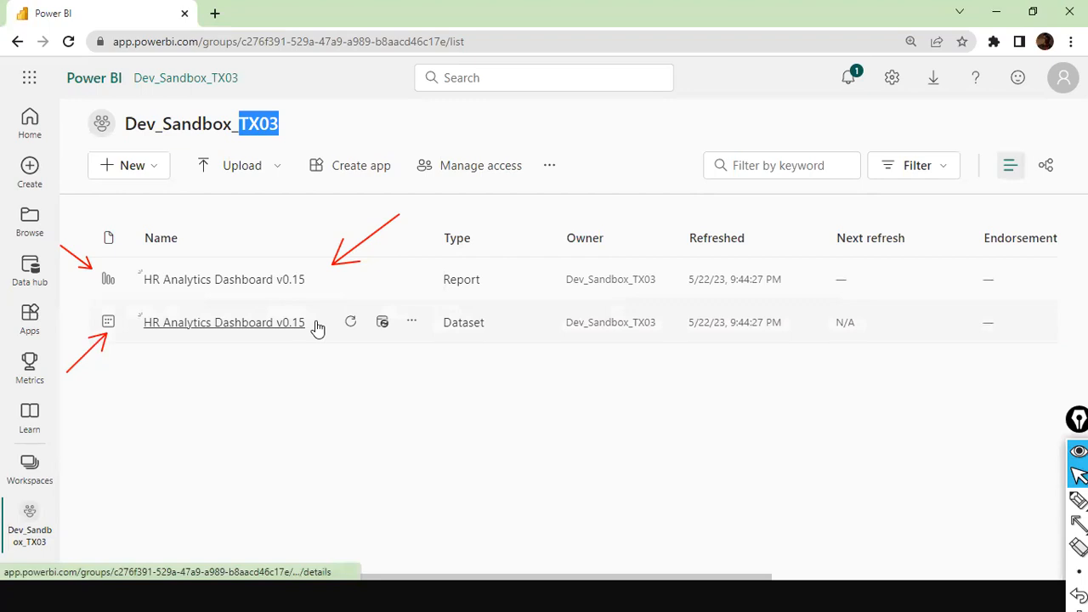
Launch a second instance of Power BI Desktop by searching Windows for "power bi desktop", and dismiss its startup screen.
{"action": "key", "text": "alt+Tab"}
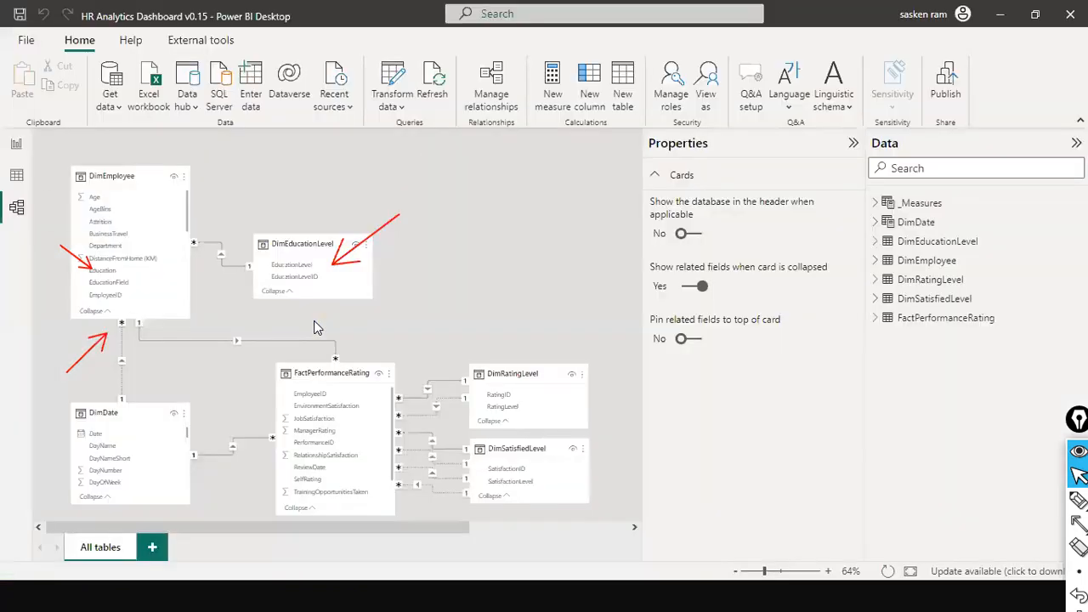
{"action": "key", "text": "alt+Tab"}
{"action": "key", "text": "alt+Tab"}
{"action": "key", "text": "alt+Tab"}
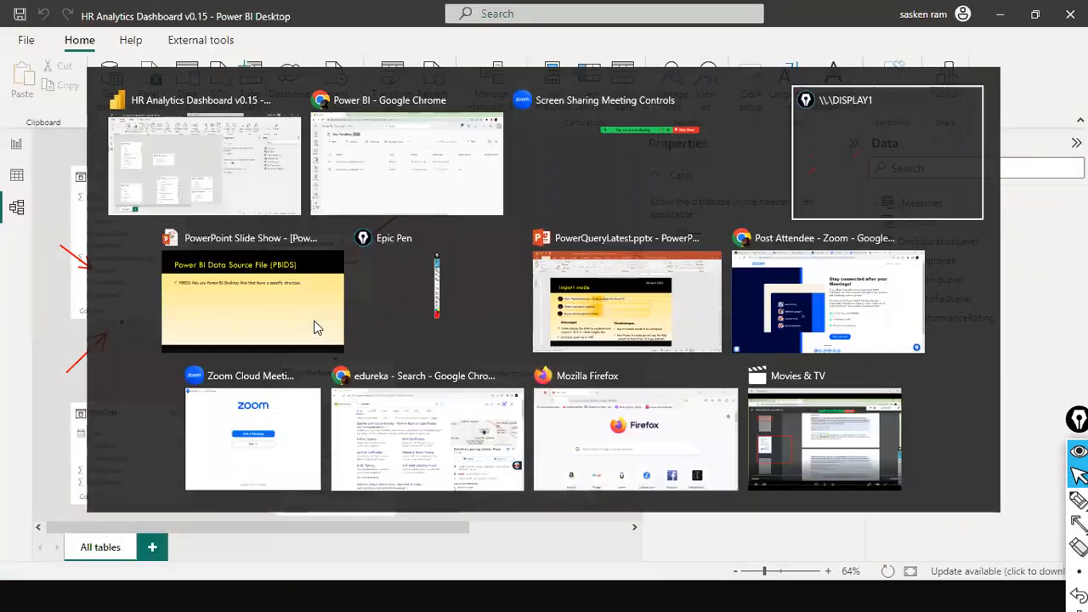
{"action": "key", "text": "super"}
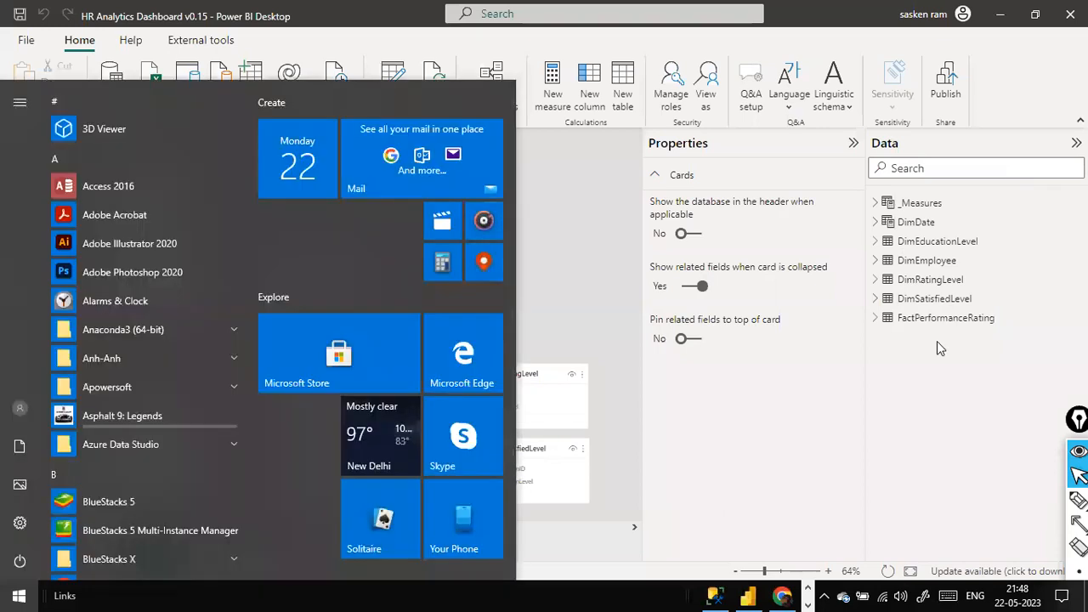
{"action": "type", "text": "powe"}
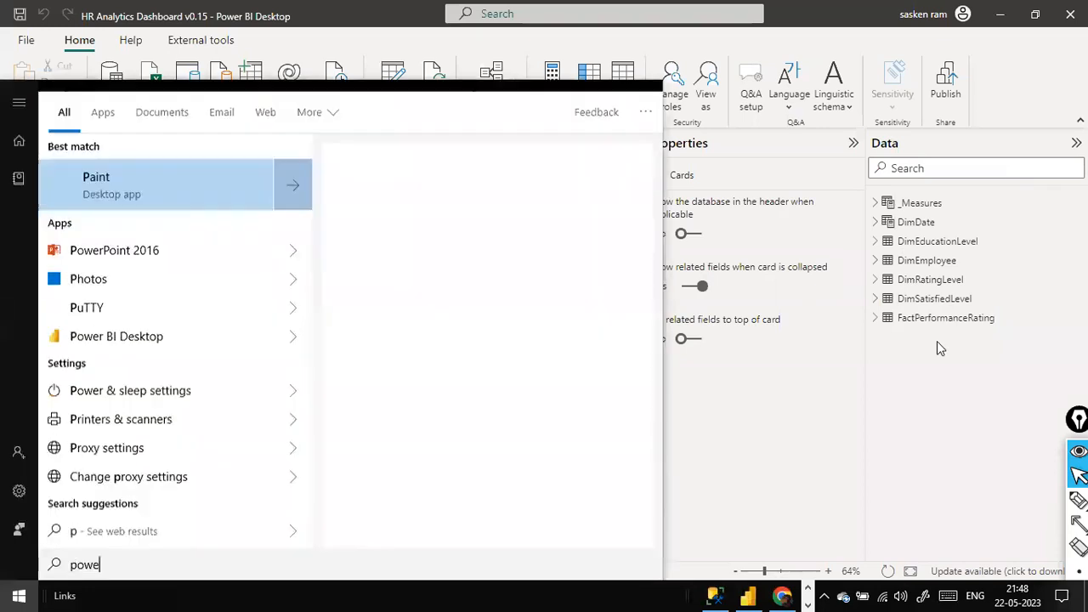
{"action": "type", "text": "r bi desktop"}
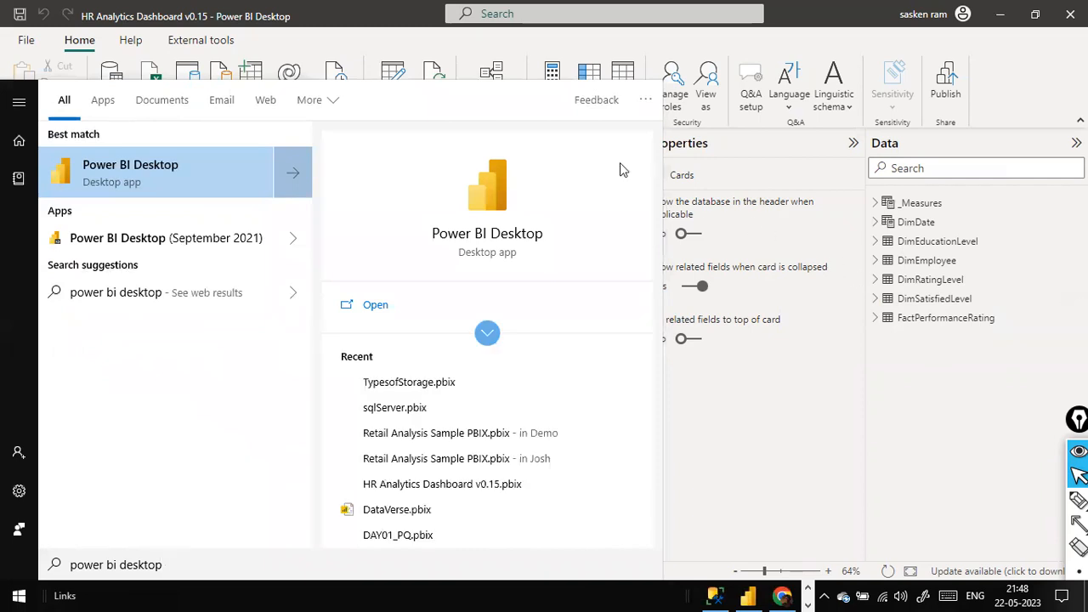
{"action": "left_click", "coordinate": [214, 186]}
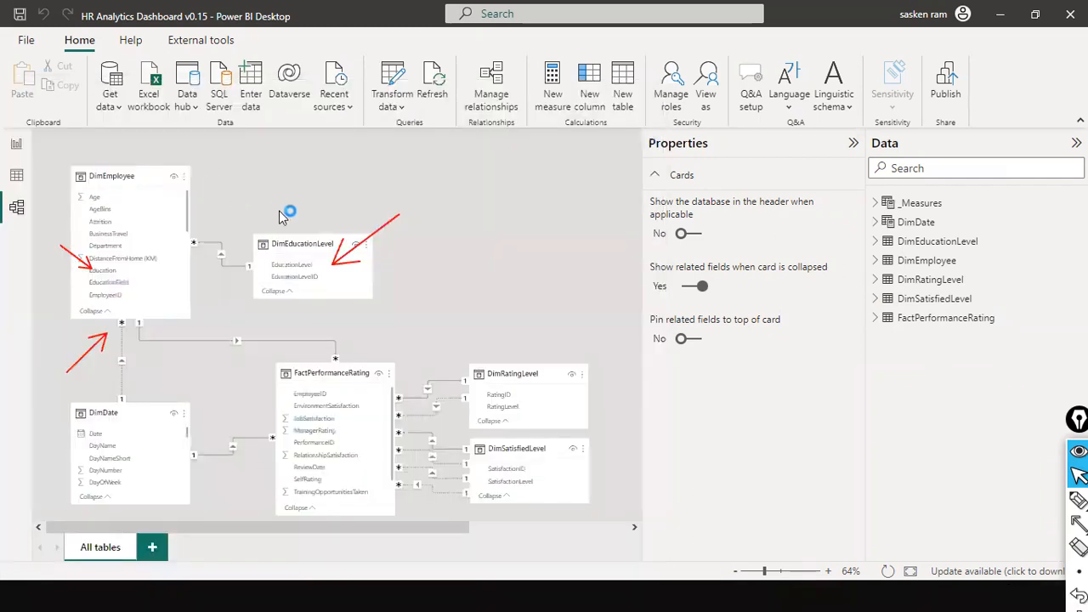
{"action": "key", "text": "alt+Tab"}
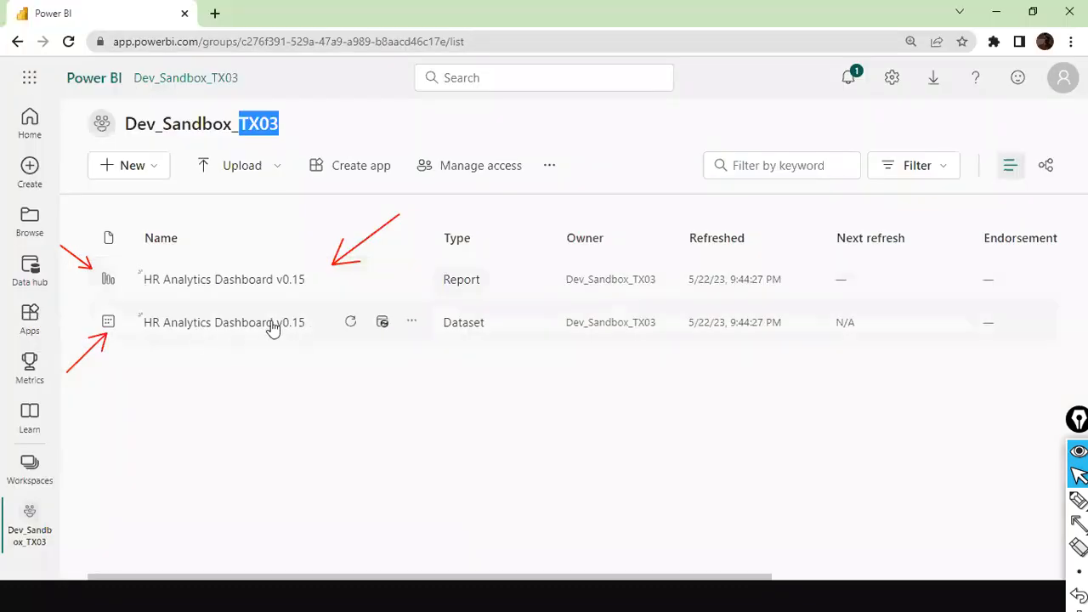
{"action": "key", "text": "alt+Tab"}
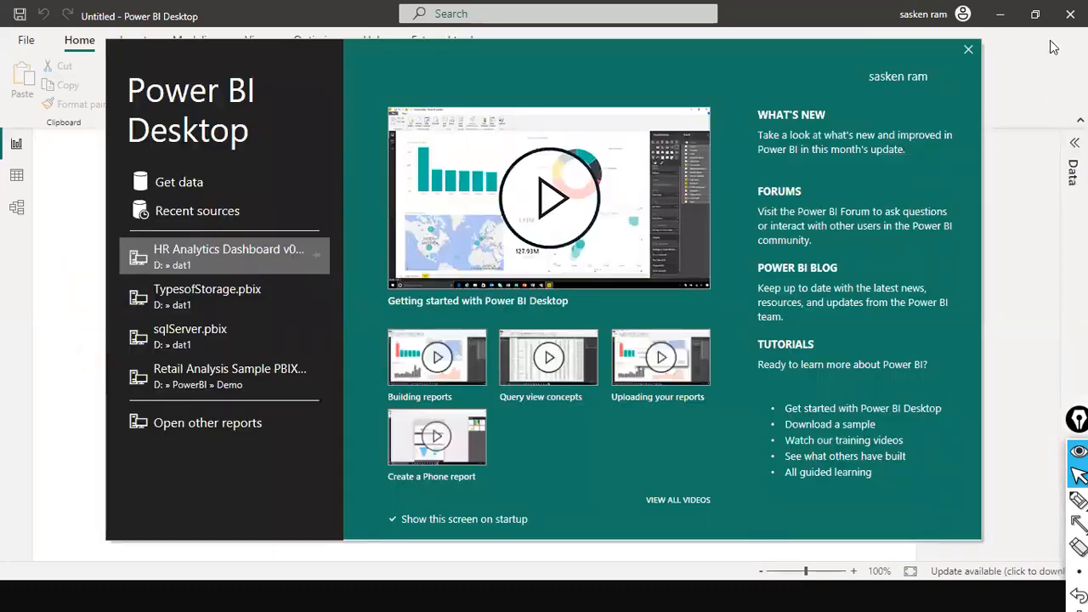
{"action": "left_click", "coordinate": [969, 51]}
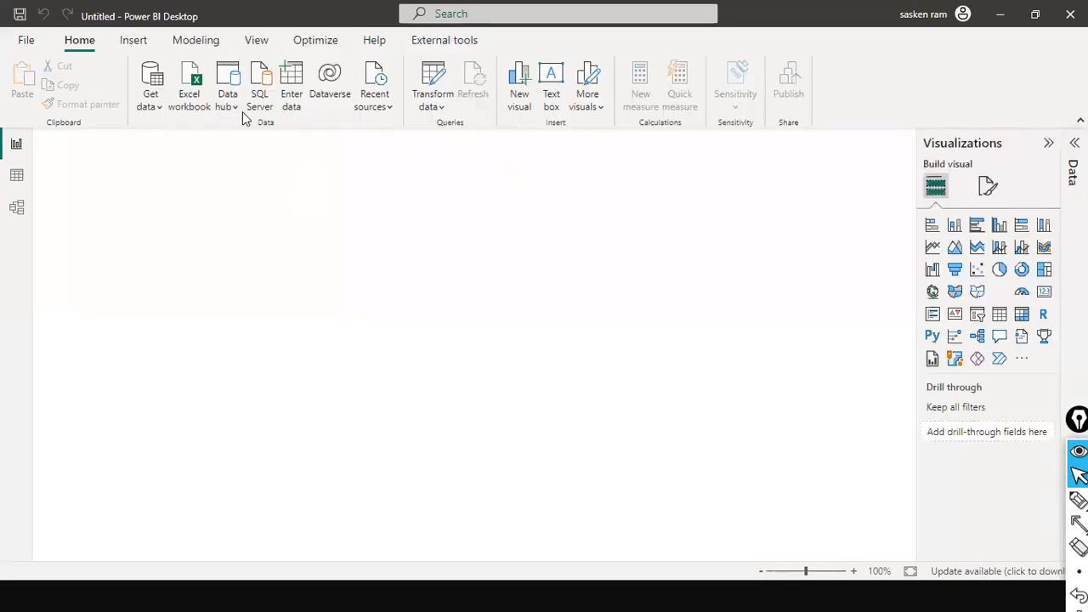
Connect the blank report to the HR Analytics Dashboard v0.15 dataset in Dev_Sandbox_TX03, marking its type, location and refresh time with red arrows.
{"action": "left_click", "coordinate": [156, 111]}
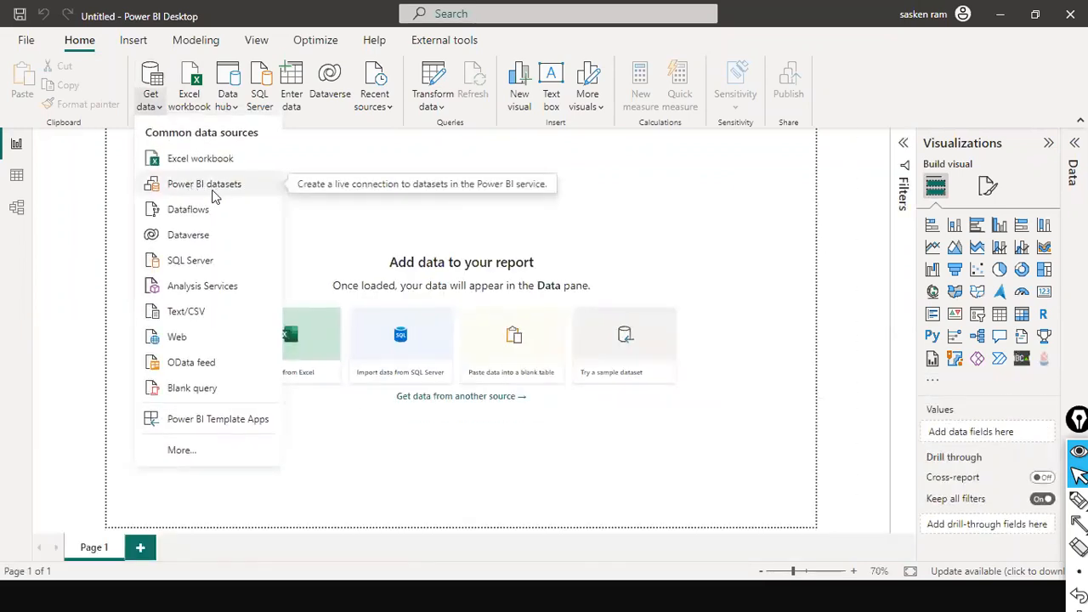
{"action": "left_click", "coordinate": [213, 189]}
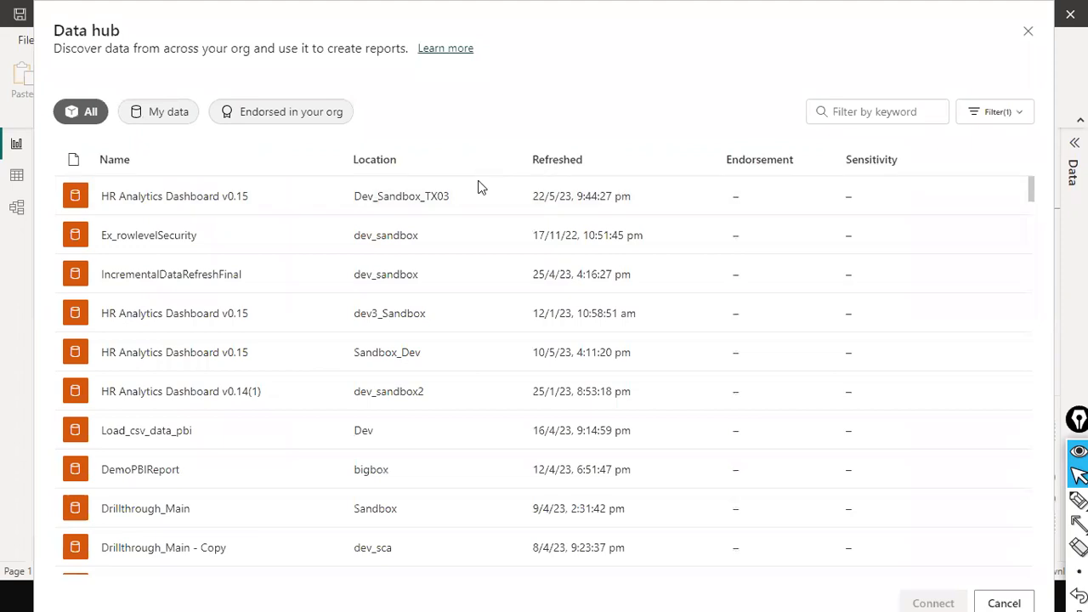
{"action": "key", "text": "a"}
{"action": "left_click_drag", "start_coordinate": [460, 102], "coordinate": [430, 184]}
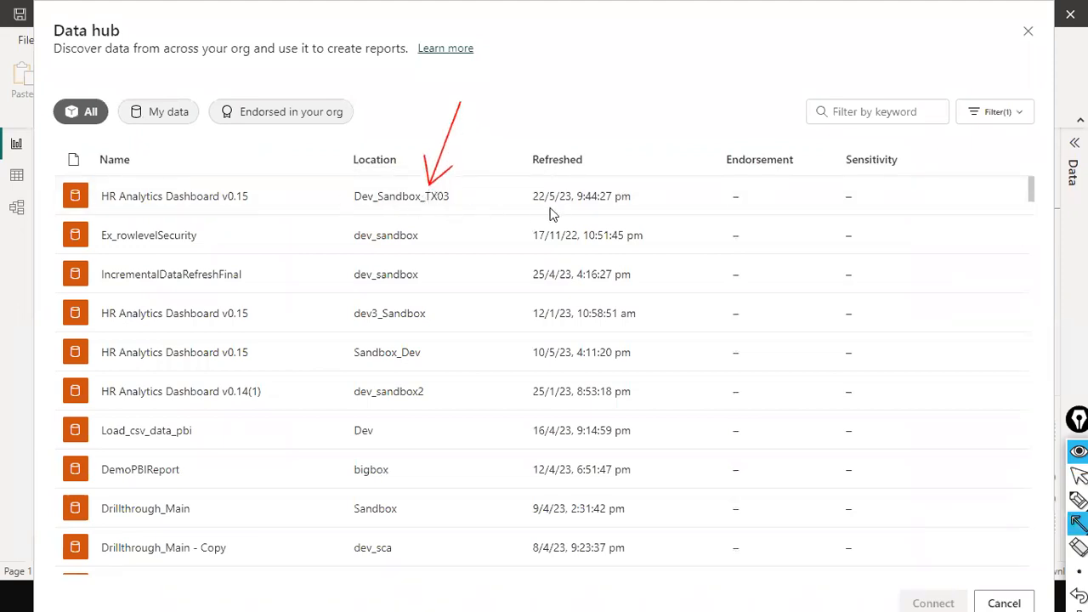
{"action": "mouse_move", "coordinate": [683, 134]}
{"action": "left_mouse_down"}
{"action": "mouse_move", "coordinate": [608, 209]}
{"action": "mouse_move", "coordinate": [609, 178]}
{"action": "left_mouse_up"}
{"action": "left_click_drag", "start_coordinate": [47, 160], "coordinate": [66, 182]}
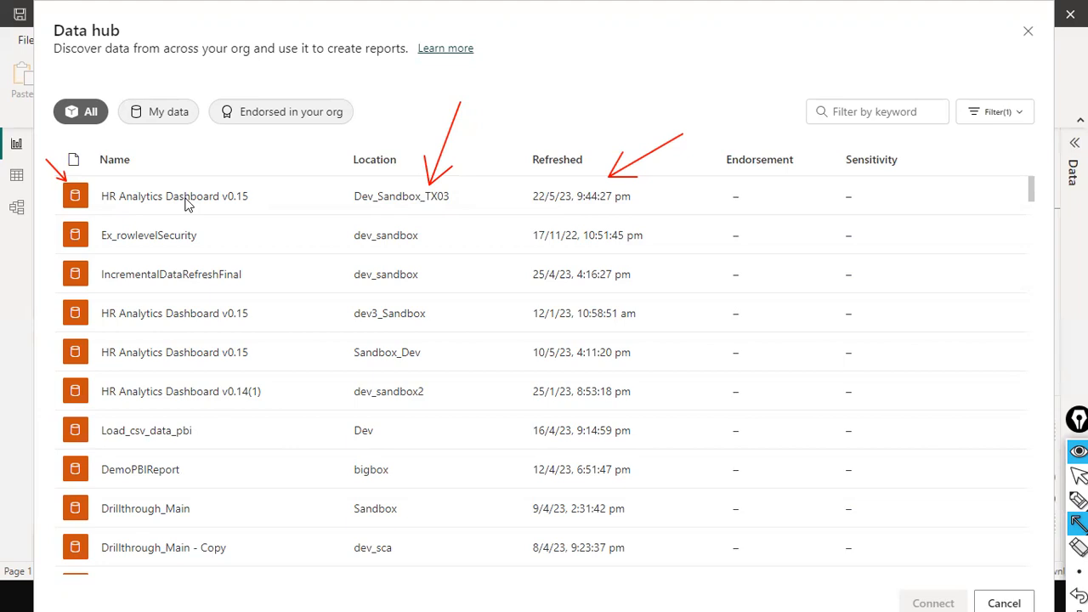
{"action": "key", "text": "ctrl+shift+2"}
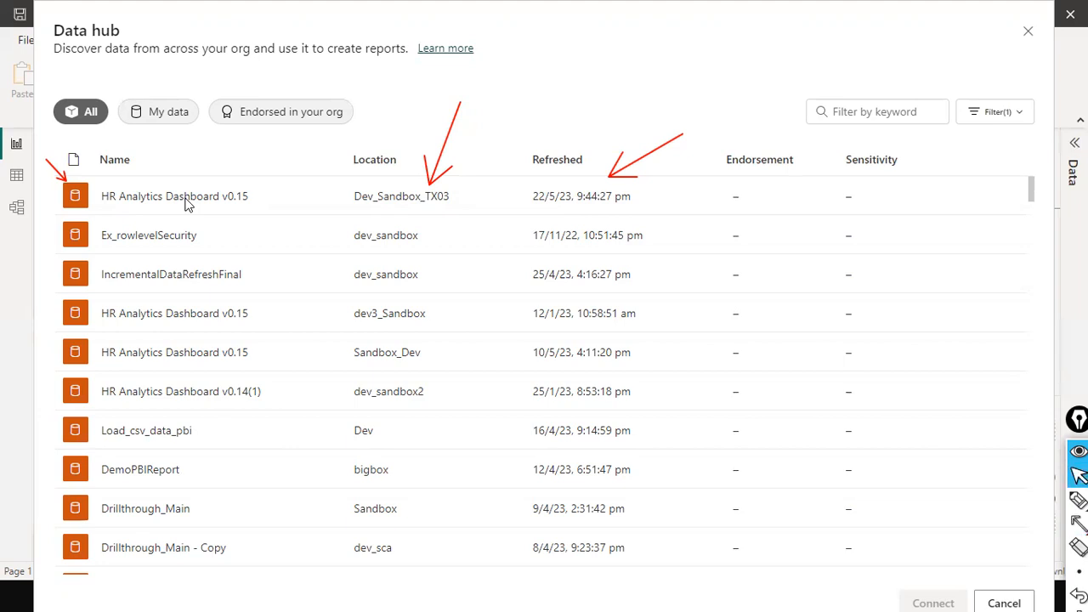
{"action": "double_click", "coordinate": [142, 204]}
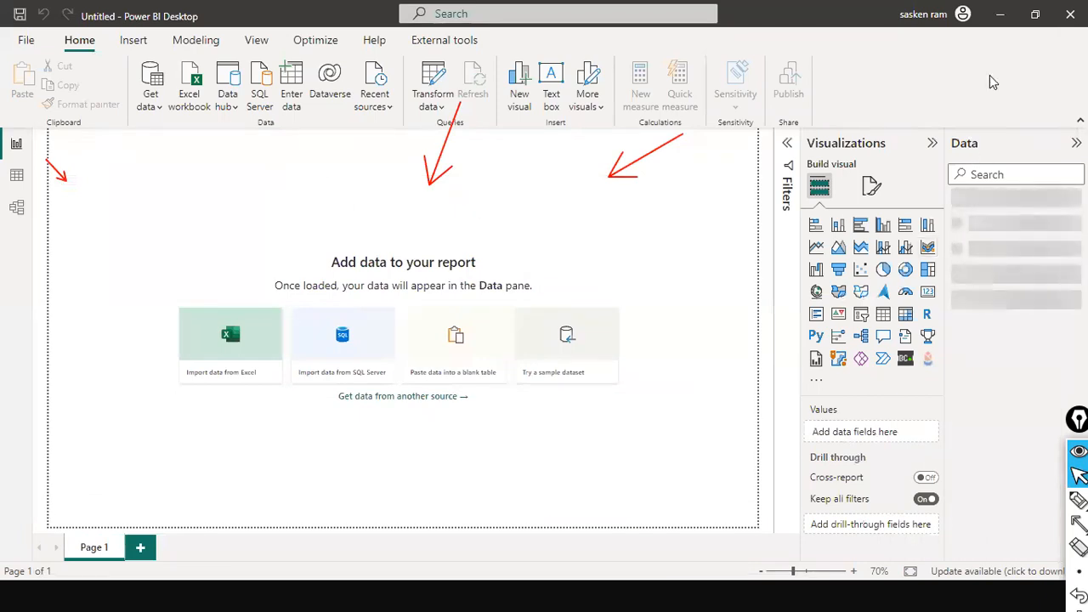
Mark the new report's data list with a red arrow and compare its tables with those in the original HR Analytics Dashboard file.
{"action": "key", "text": "ctrl+shift+2"}
{"action": "left_click_drag", "start_coordinate": [986, 47], "coordinate": [975, 115]}
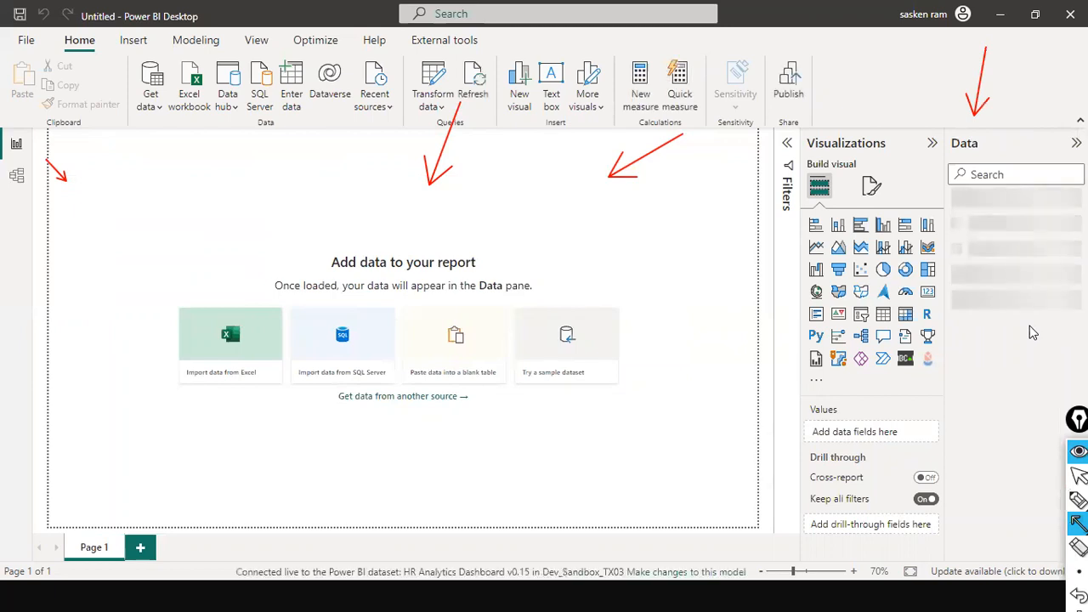
{"action": "key", "text": "alt+Tab"}
{"action": "key", "text": "alt+Tab"}
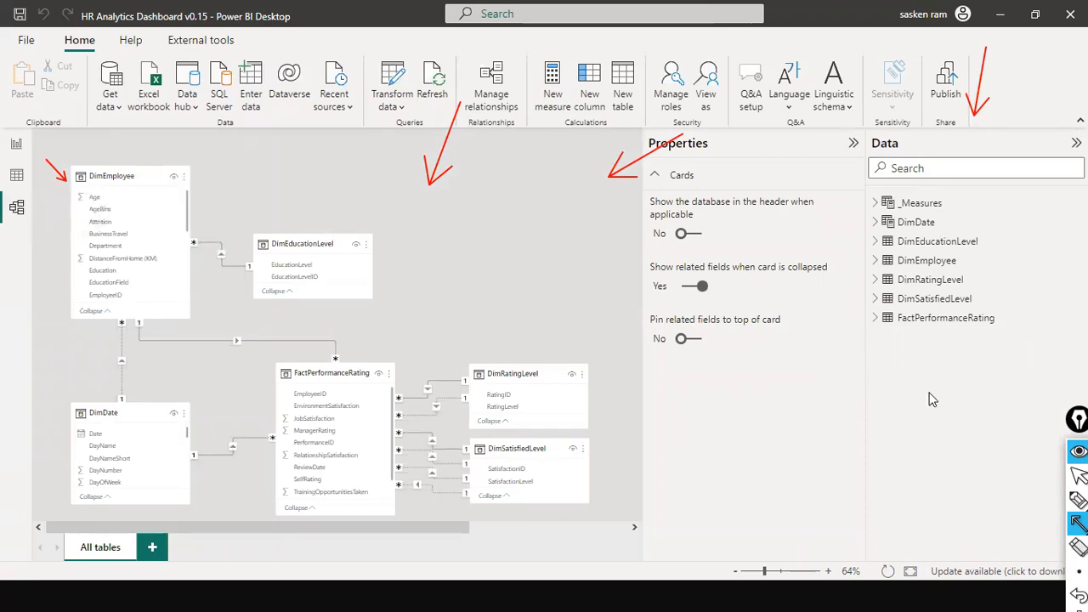
{"action": "key", "text": "alt+Tab"}
{"action": "key", "text": "alt+Tab"}
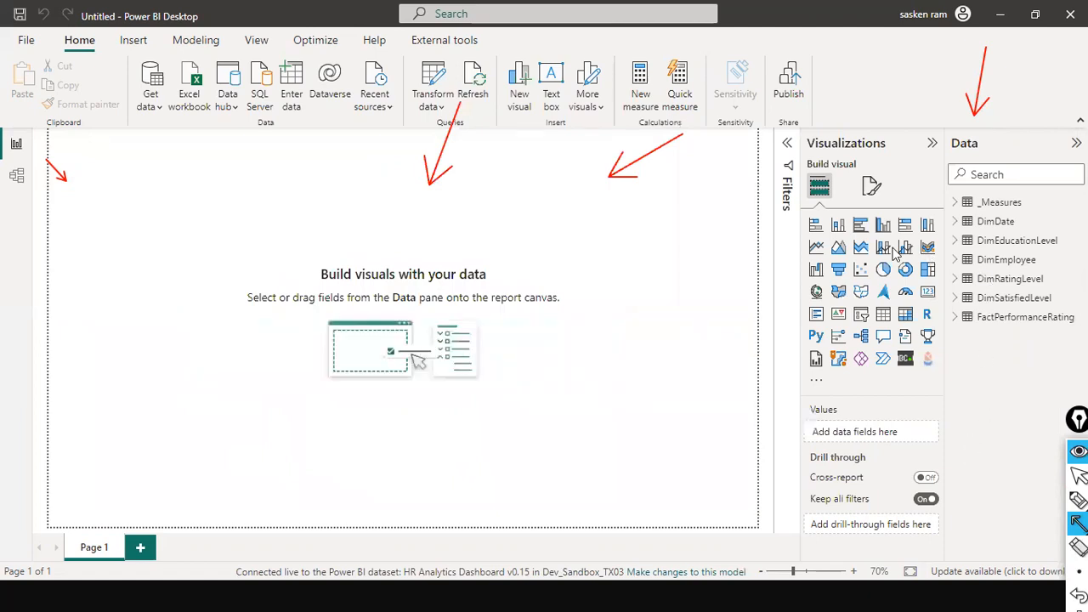
Check the source dataset in the Dev_Sandbox_TX03 workspace in Chrome, and compare the available views of the untitled report and the original file.
{"action": "key", "text": "alt+Tab"}
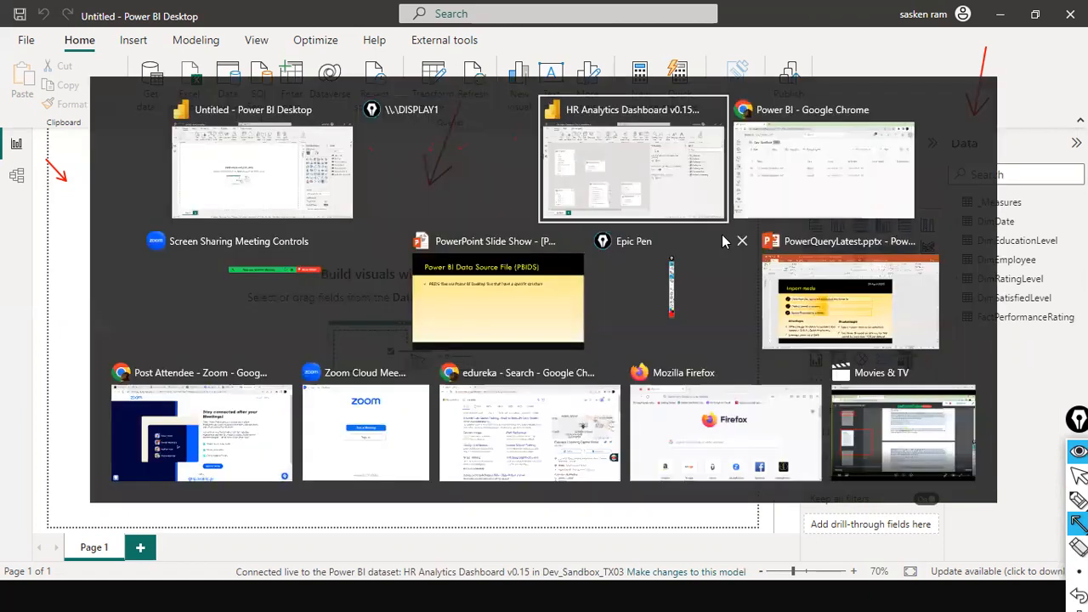
{"action": "key", "text": "Tab"}
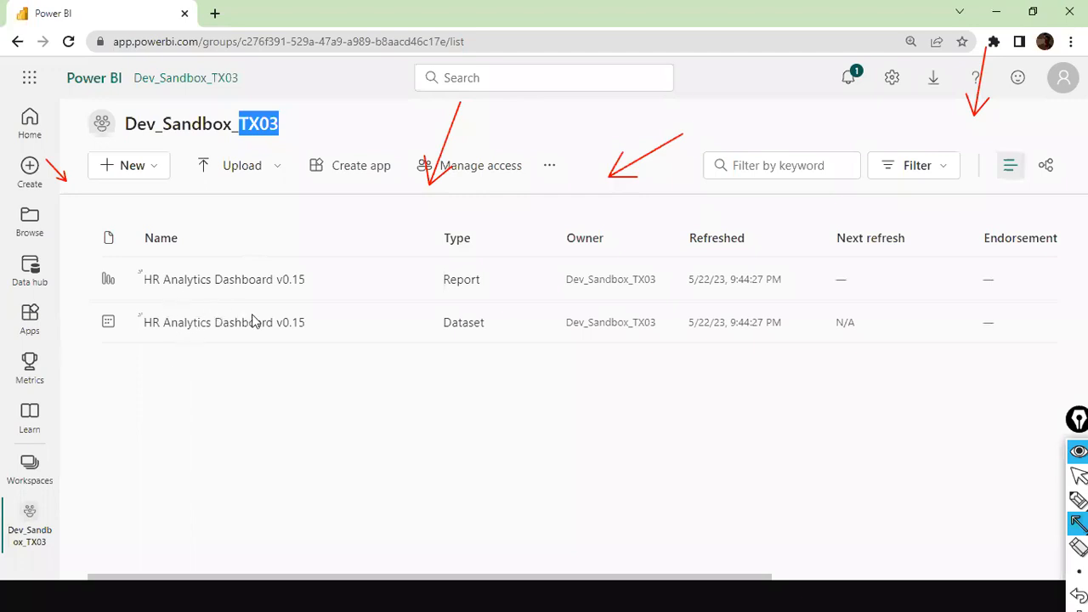
{"action": "left_click", "coordinate": [200, 443]}
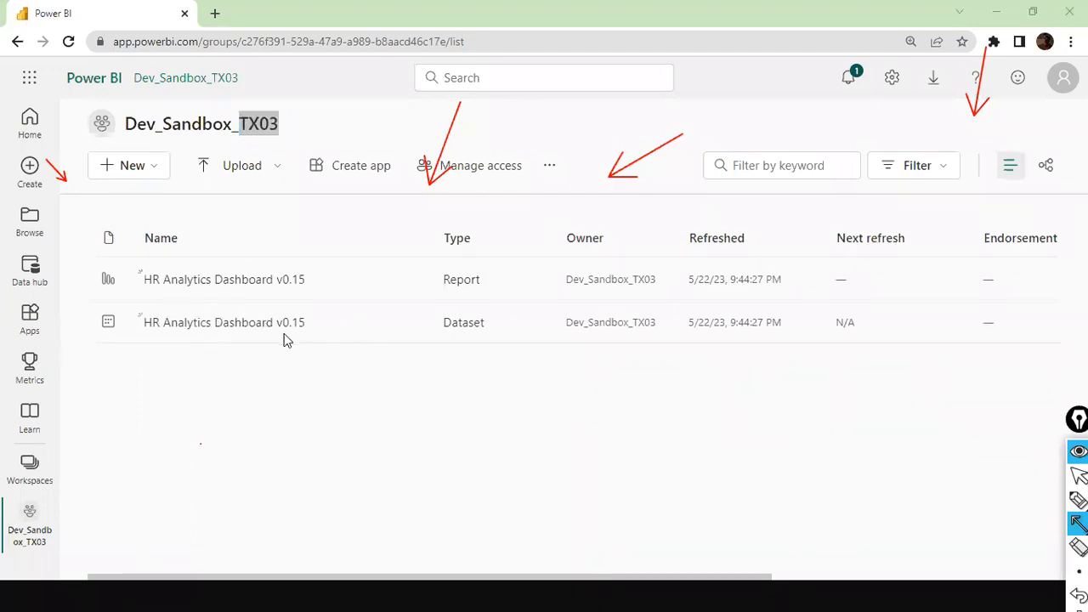
{"action": "key", "text": "alt+Tab"}
{"action": "key", "text": "alt+Tab"}
{"action": "key", "text": "Tab"}
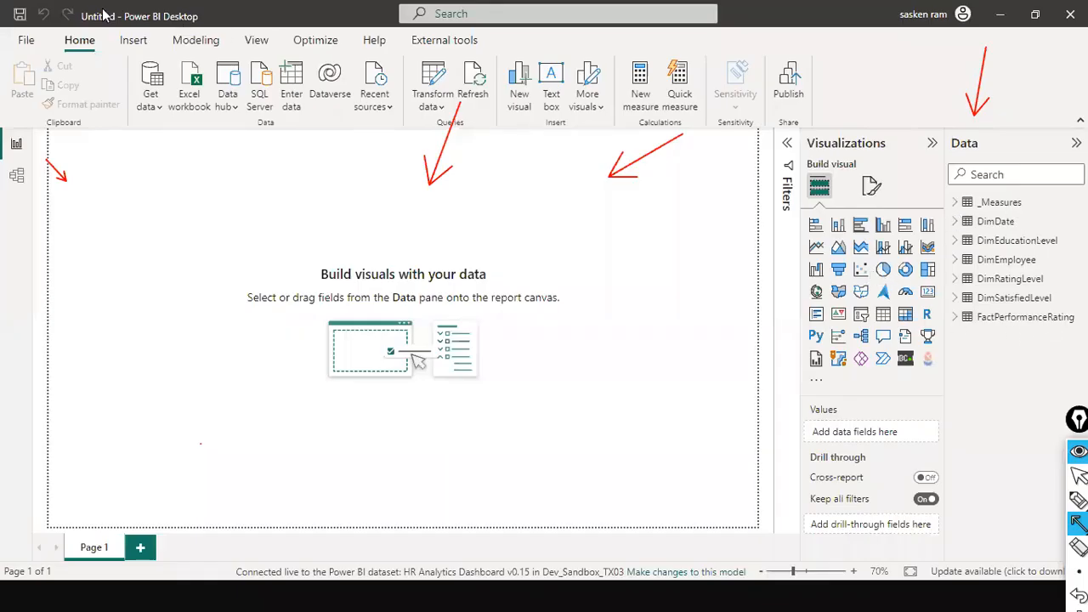
{"action": "key", "text": "alt+Tab"}
{"action": "key", "text": "Tab"}
{"action": "key", "text": "Tab"}
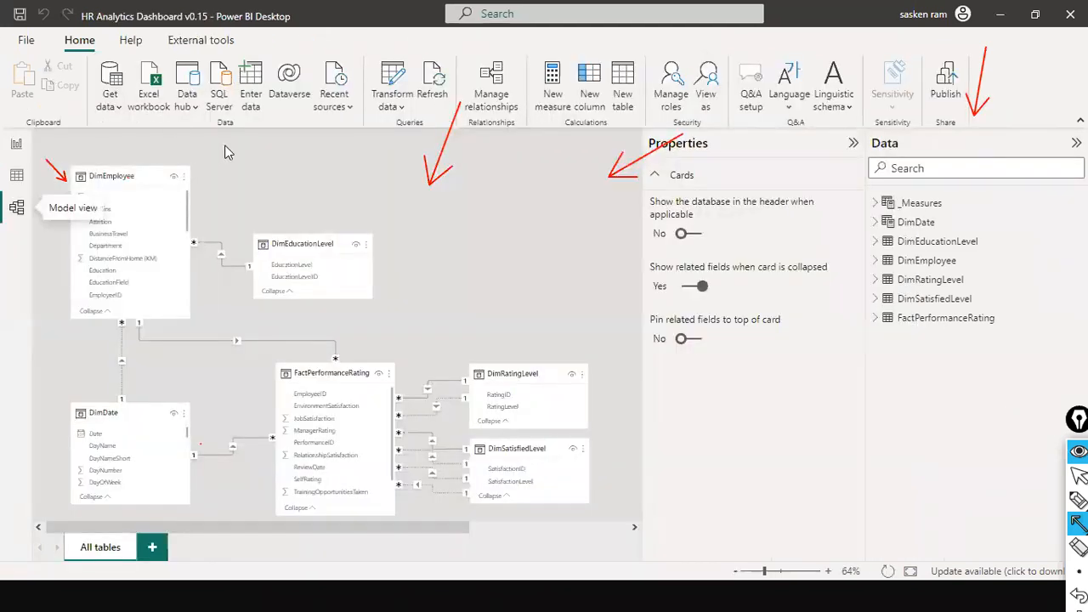
{"action": "key", "text": "alt+Tab"}
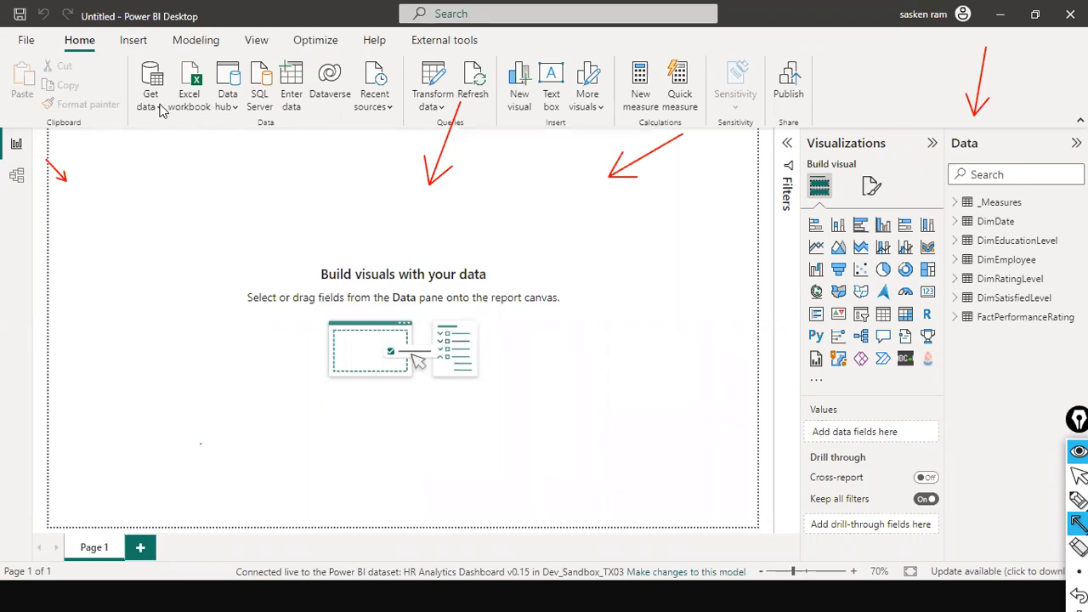
Try to add another Power BI dataset to the live-connected report, and cancel the switch to a DirectQuery connection.
{"action": "key", "text": "ctrl+shift+2"}
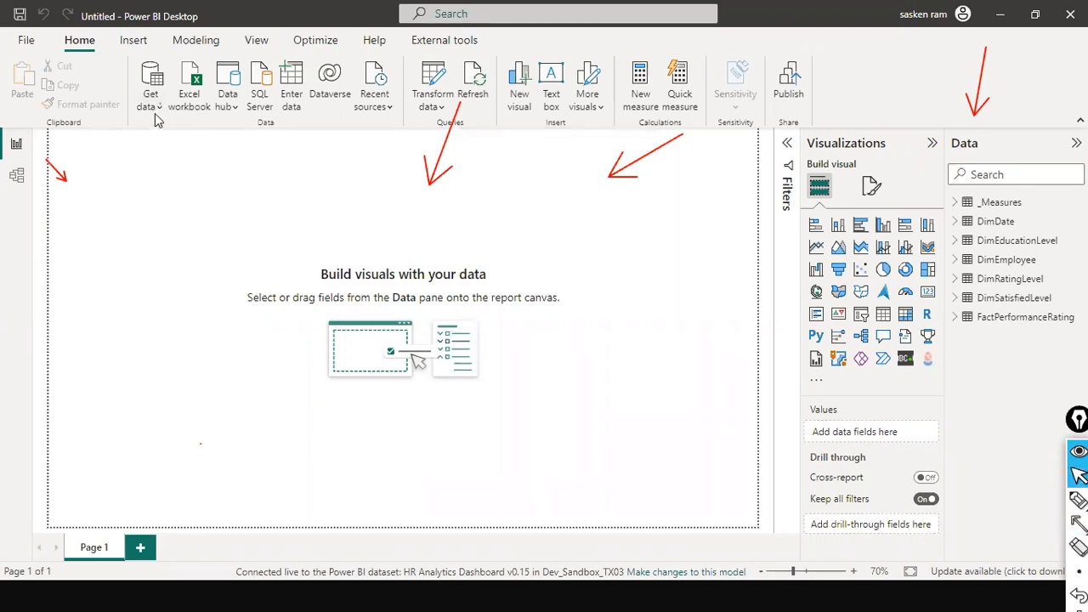
{"action": "left_click", "coordinate": [156, 119]}
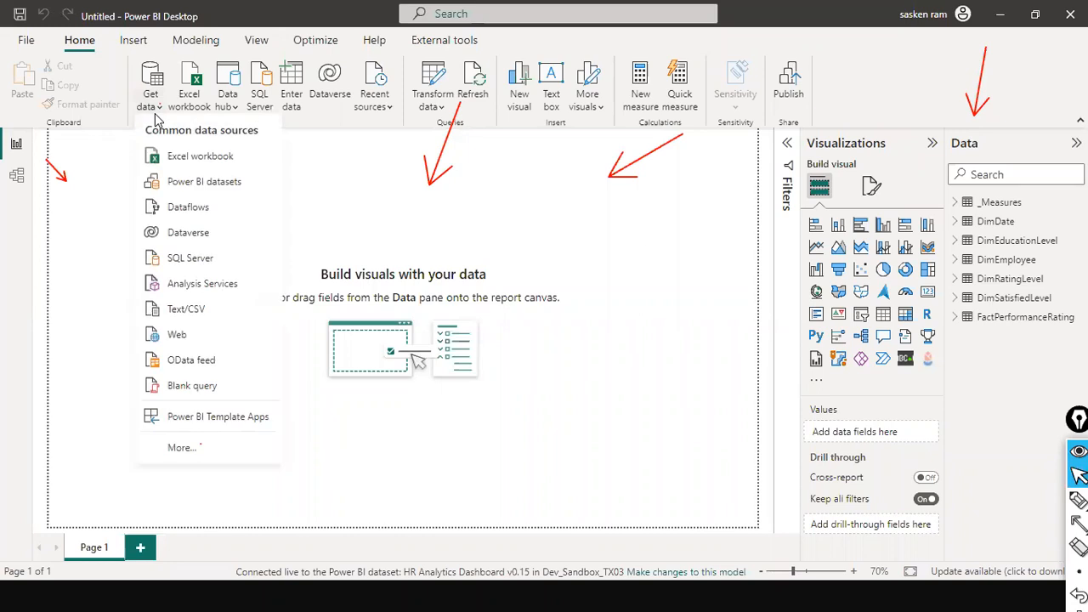
{"action": "left_click", "coordinate": [187, 187]}
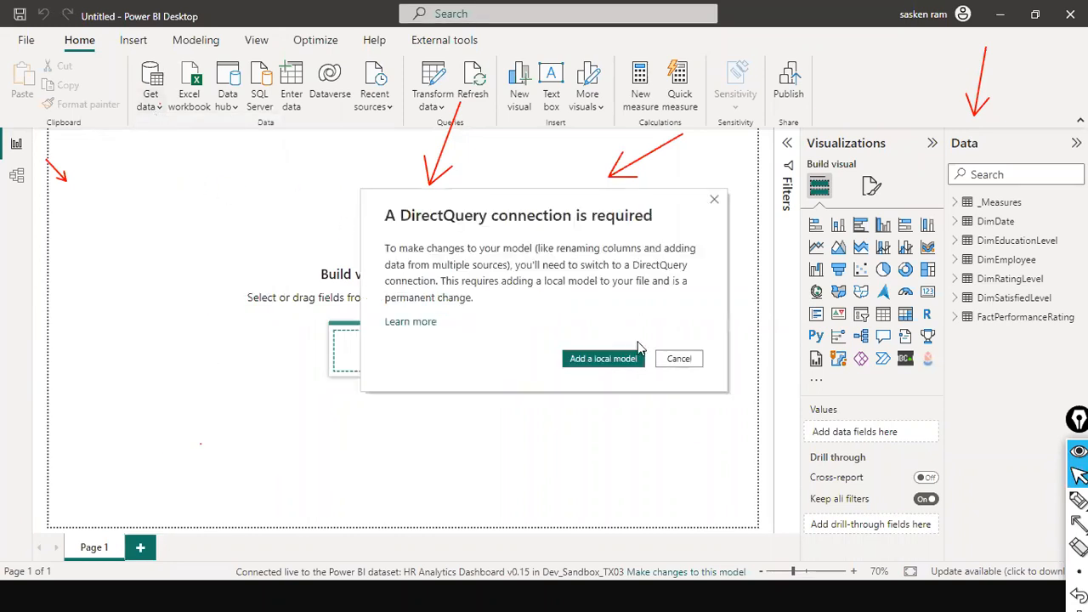
{"action": "left_click", "coordinate": [676, 358]}
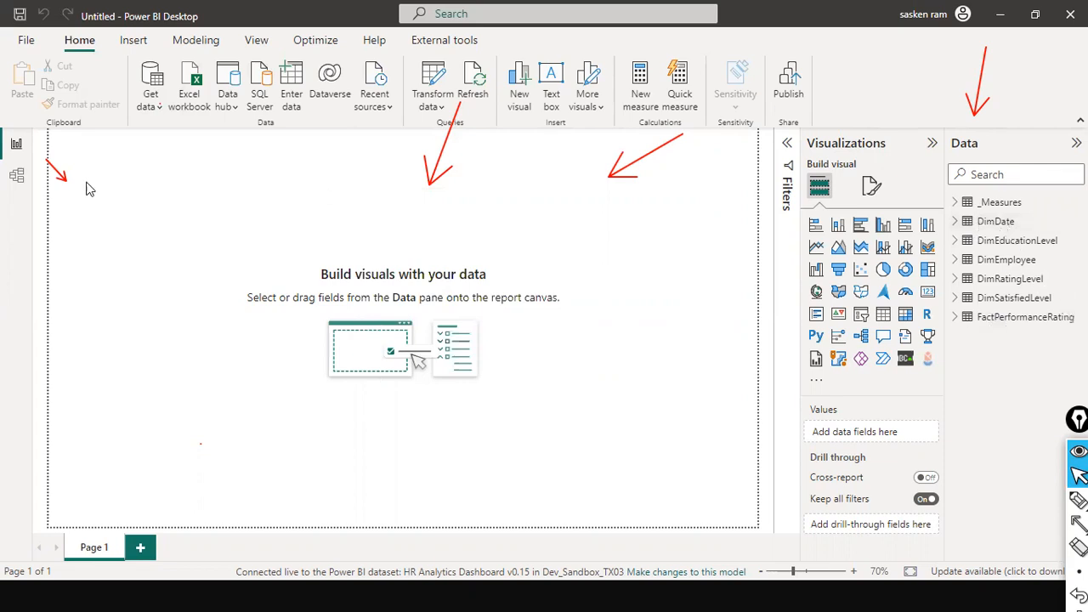
Examine the table relationships in the live-connected report's model, collapsing the properties to give the diagram more room.
{"action": "left_click", "coordinate": [17, 176]}
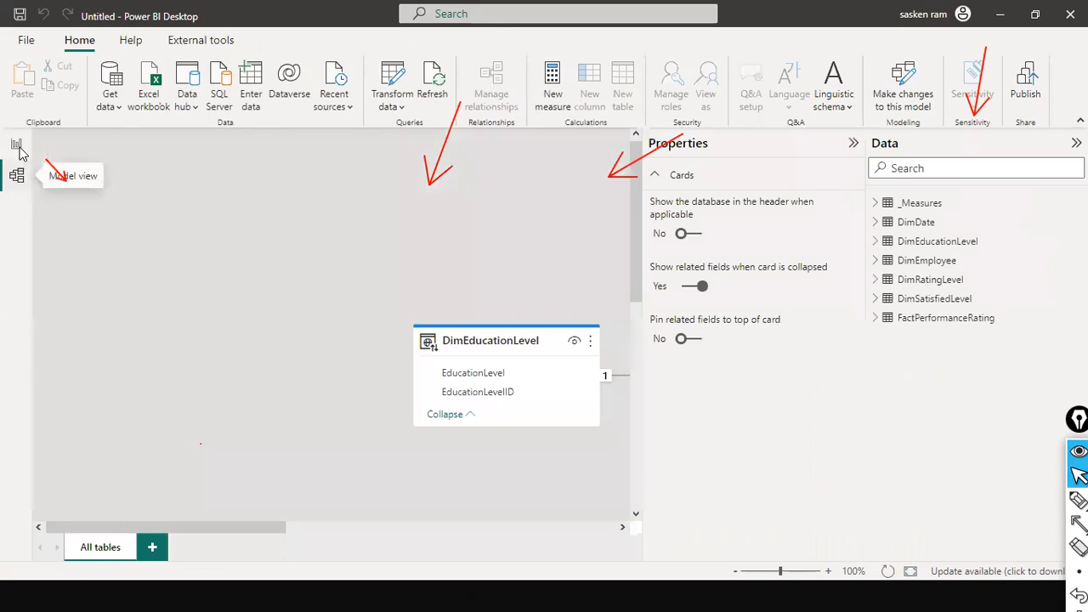
{"action": "left_click", "coordinate": [19, 148]}
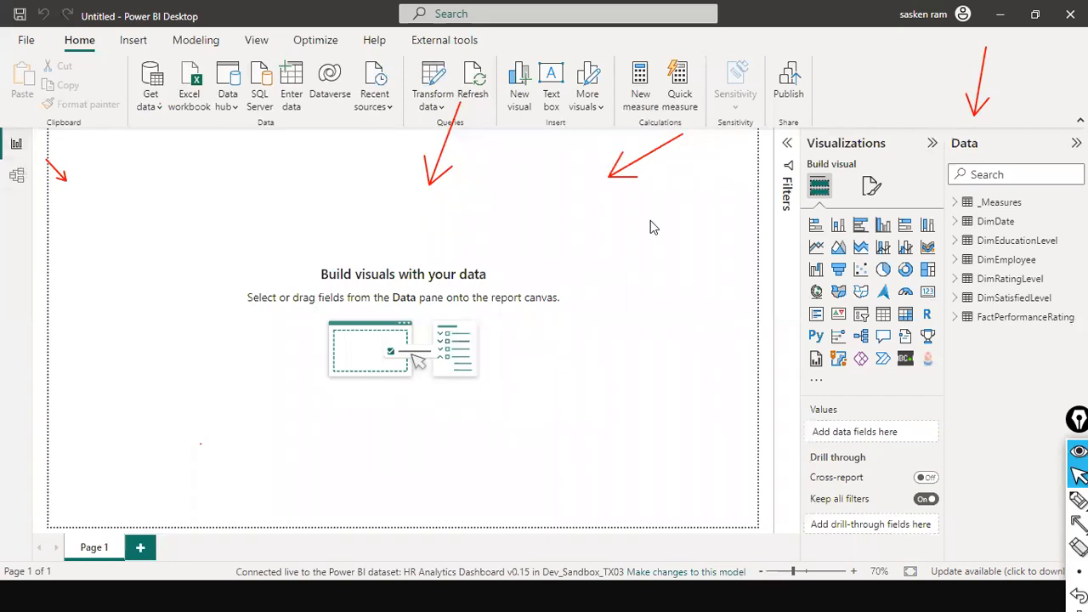
{"action": "left_click", "coordinate": [17, 176]}
{"action": "left_click_drag", "start_coordinate": [216, 526], "coordinate": [600, 546]}
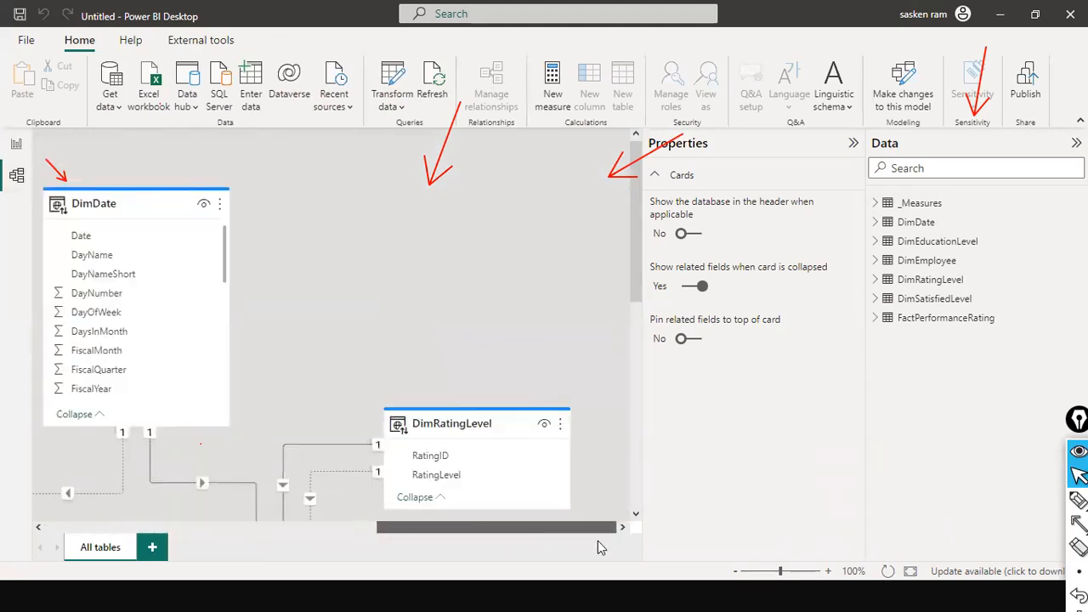
{"action": "scroll", "coordinate": [572, 394], "scroll_direction": "down", "scroll_amount": 1}
{"action": "scroll", "coordinate": [572, 390], "scroll_direction": "down", "scroll_amount": 6}
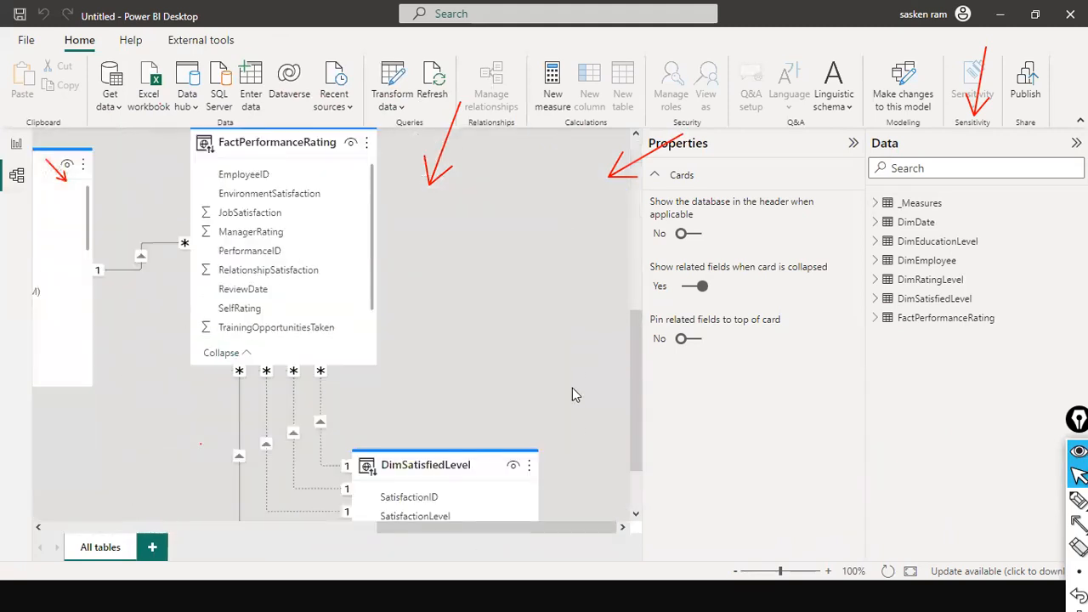
{"action": "scroll", "coordinate": [572, 388], "scroll_direction": "up", "scroll_amount": 10}
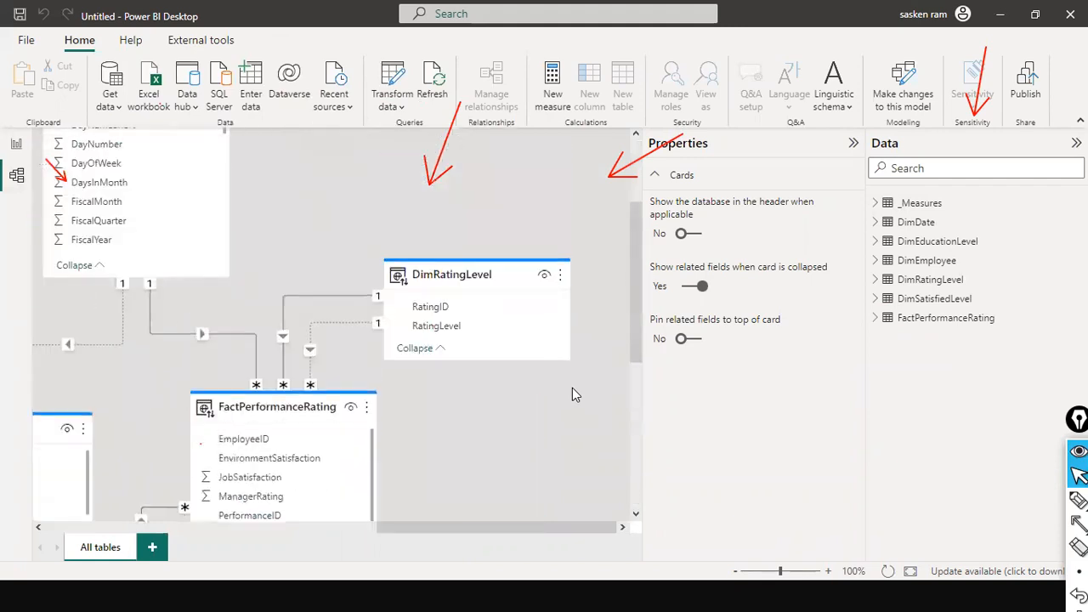
{"action": "left_click", "coordinate": [852, 145]}
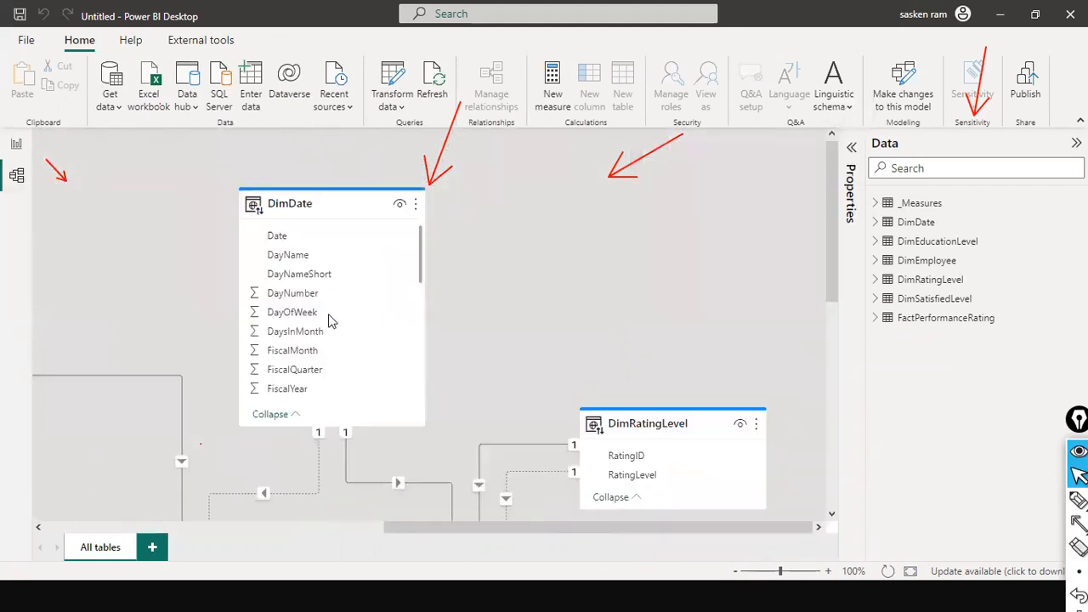
{"action": "left_click_drag", "start_coordinate": [423, 528], "coordinate": [226, 508]}
{"action": "scroll", "coordinate": [266, 406], "scroll_direction": "up", "scroll_amount": 5}
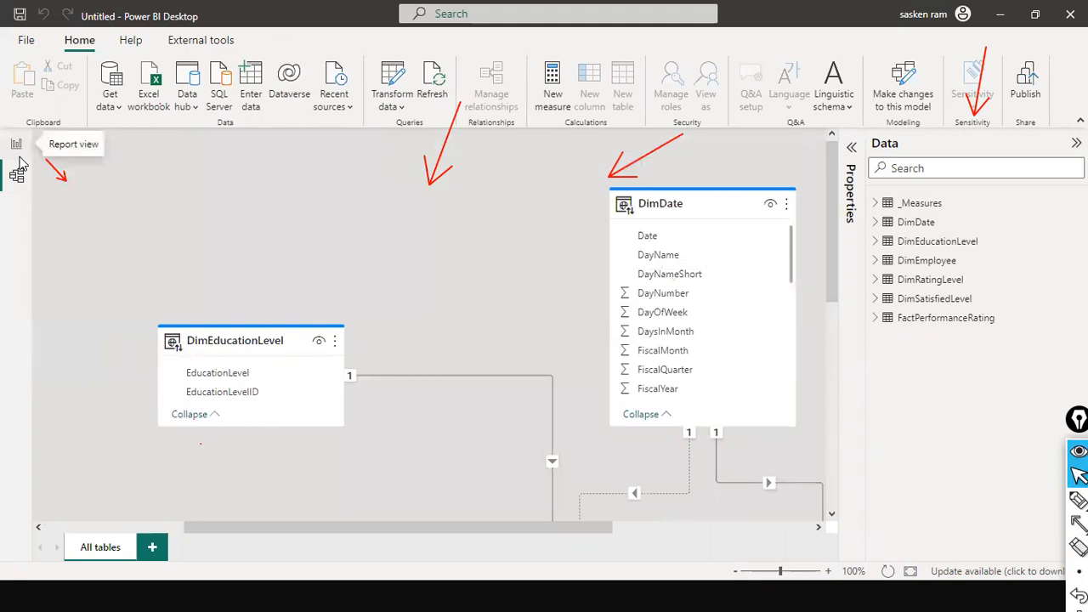
Check the DimDate table rows in the data view of the original HR Analytics Dashboard file, and return to the untitled report.
{"action": "key", "text": "alt+Tab"}
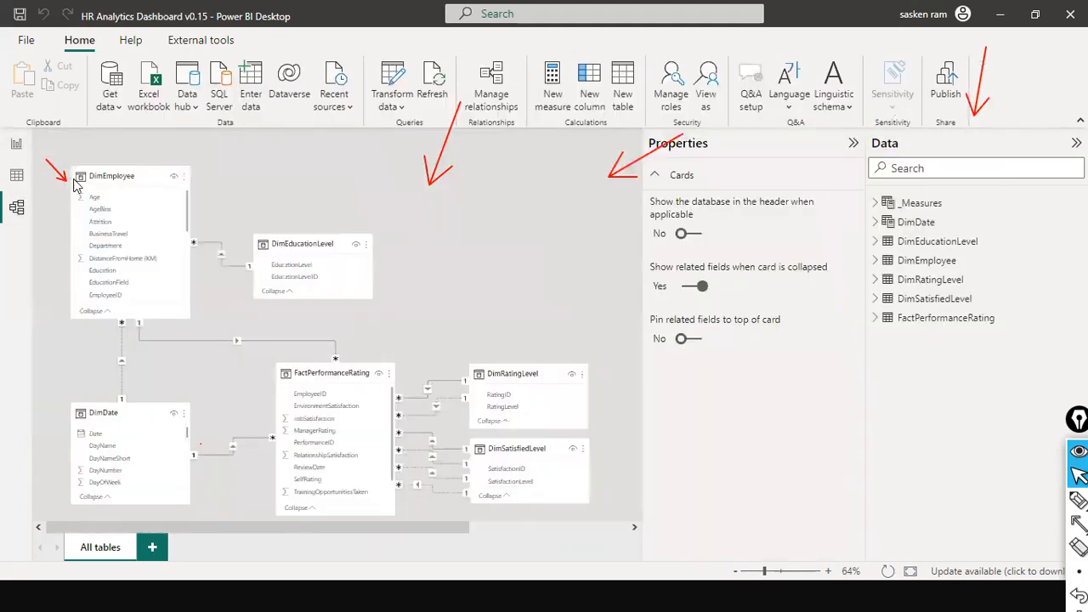
{"action": "left_click", "coordinate": [20, 182]}
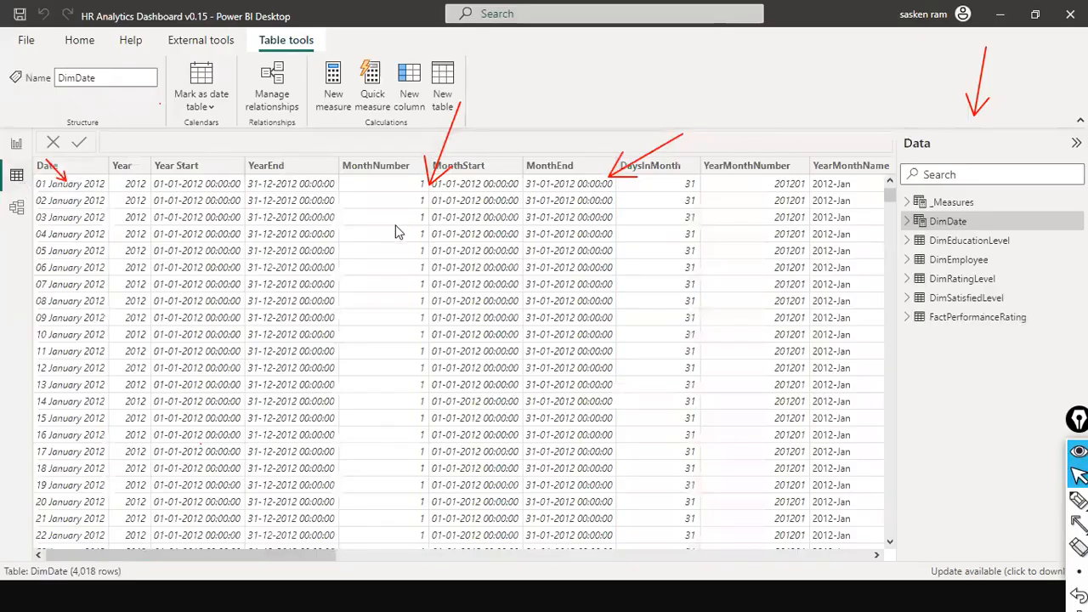
{"action": "key", "text": "alt+Tab"}
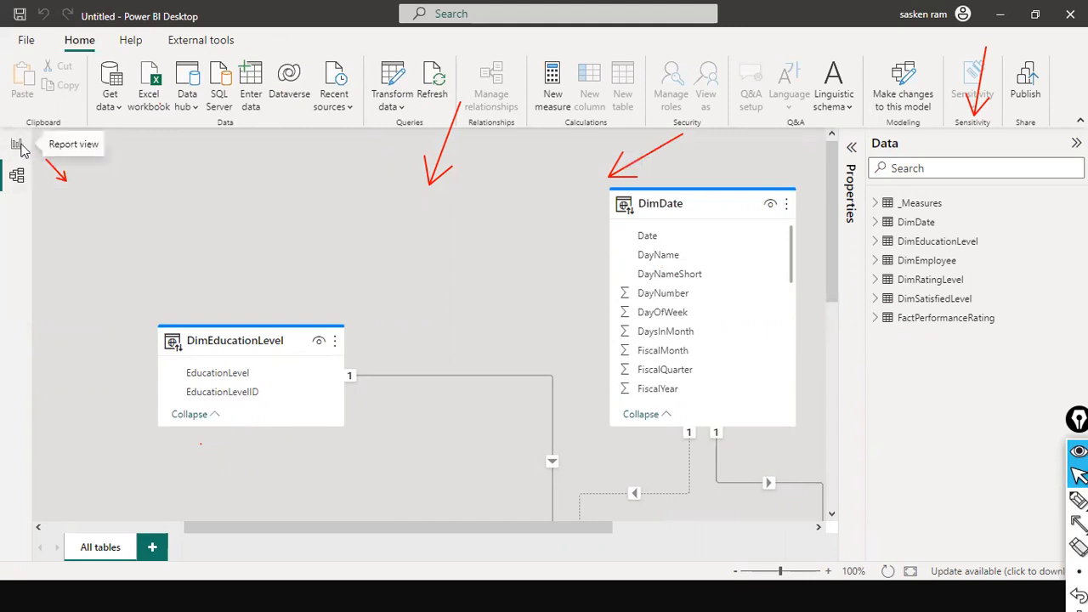
Inspect the links between DimEmployee, FactPerformanceRating and DimSatisfiedLevel in the live model, and clear the red arrow annotations from the screen.
{"action": "left_click_drag", "start_coordinate": [403, 524], "coordinate": [638, 529]}
{"action": "scroll", "coordinate": [173, 272], "scroll_direction": "down", "scroll_amount": 6}
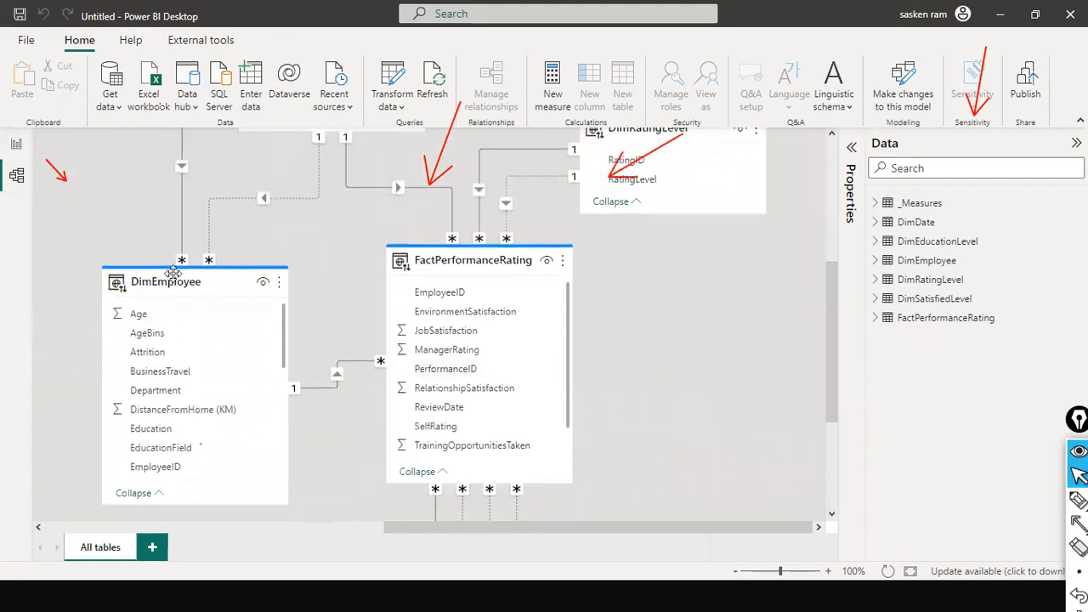
{"action": "scroll", "coordinate": [476, 340], "scroll_direction": "down", "scroll_amount": 5}
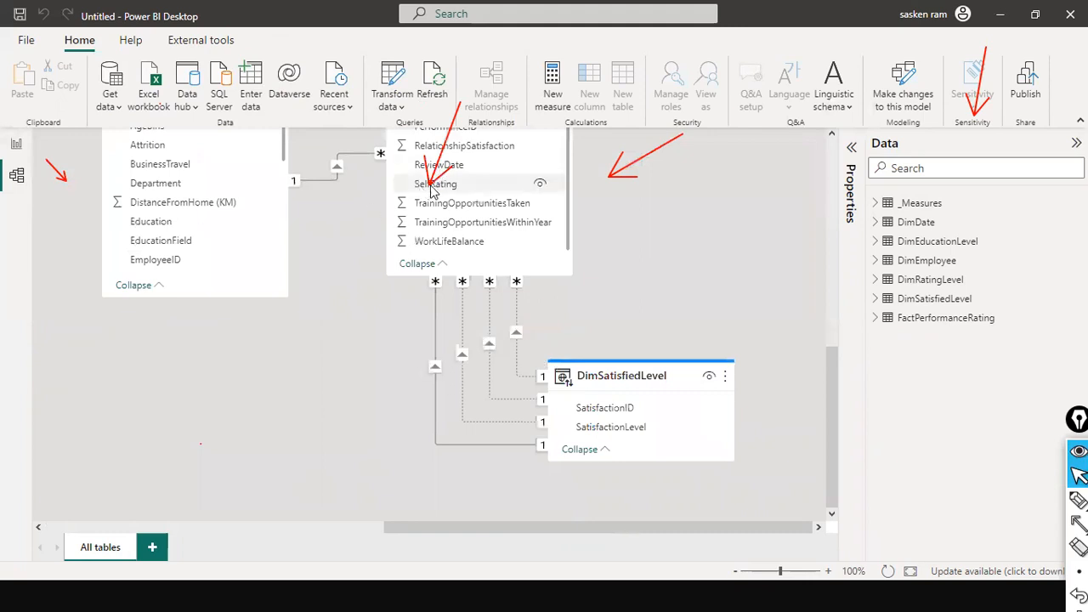
{"action": "scroll", "coordinate": [527, 281], "scroll_direction": "up", "scroll_amount": 2}
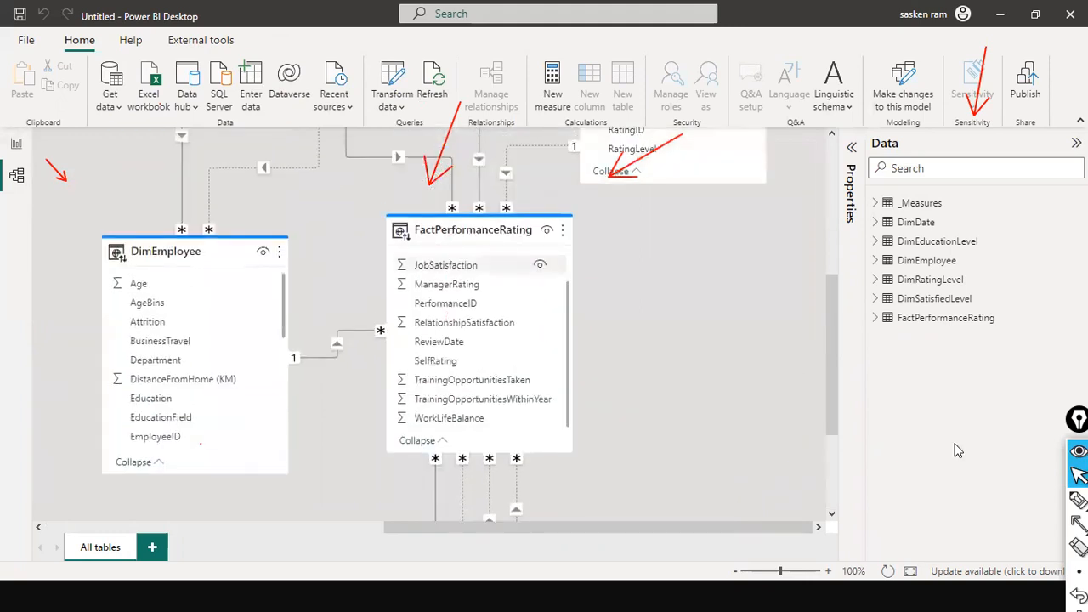
{"action": "key", "text": "ctrl+shift+7"}
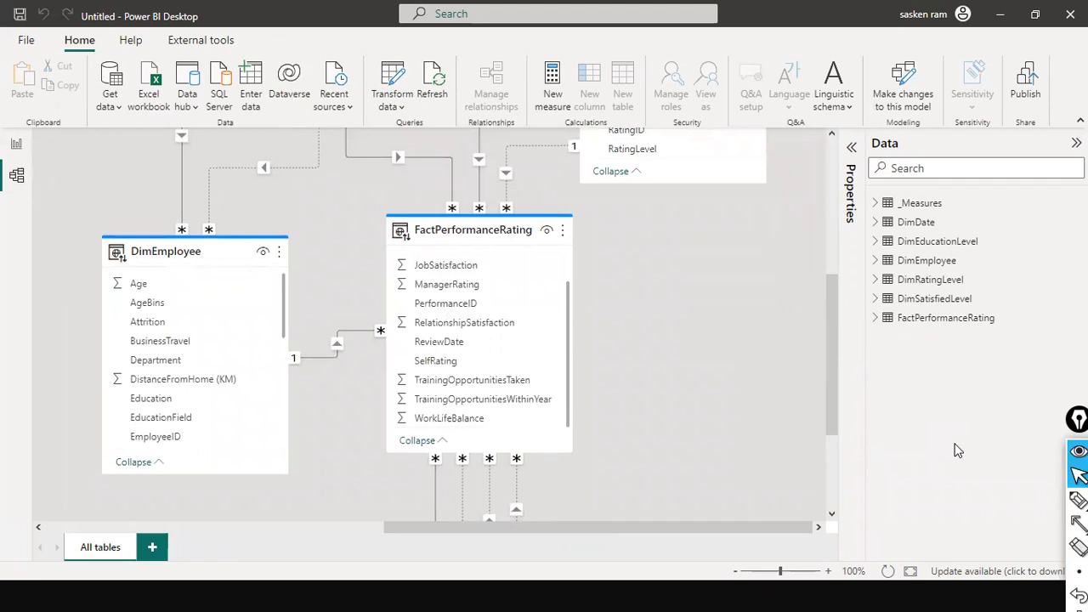
Examine the remaining model relationships of DimDate, DimEducationLevel, DimRatingLevel and DimSatisfiedLevel with DimEmployee and FactPerformanceRating.
{"action": "scroll", "coordinate": [623, 387], "scroll_direction": "down", "scroll_amount": 2}
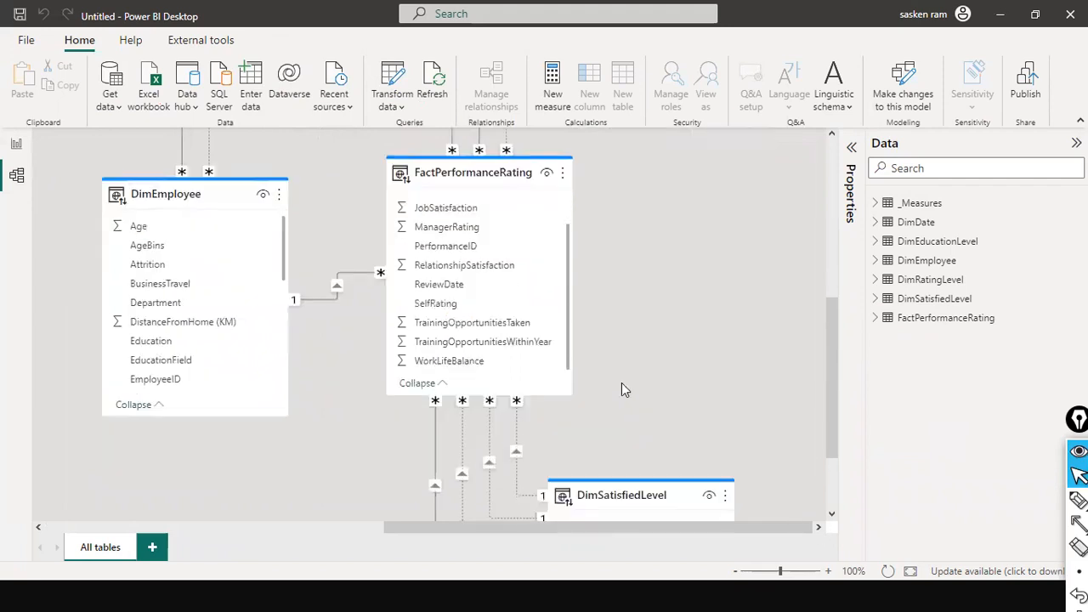
{"action": "scroll", "coordinate": [637, 310], "scroll_direction": "up", "scroll_amount": 3}
{"action": "scroll", "coordinate": [641, 314], "scroll_direction": "up", "scroll_amount": 3}
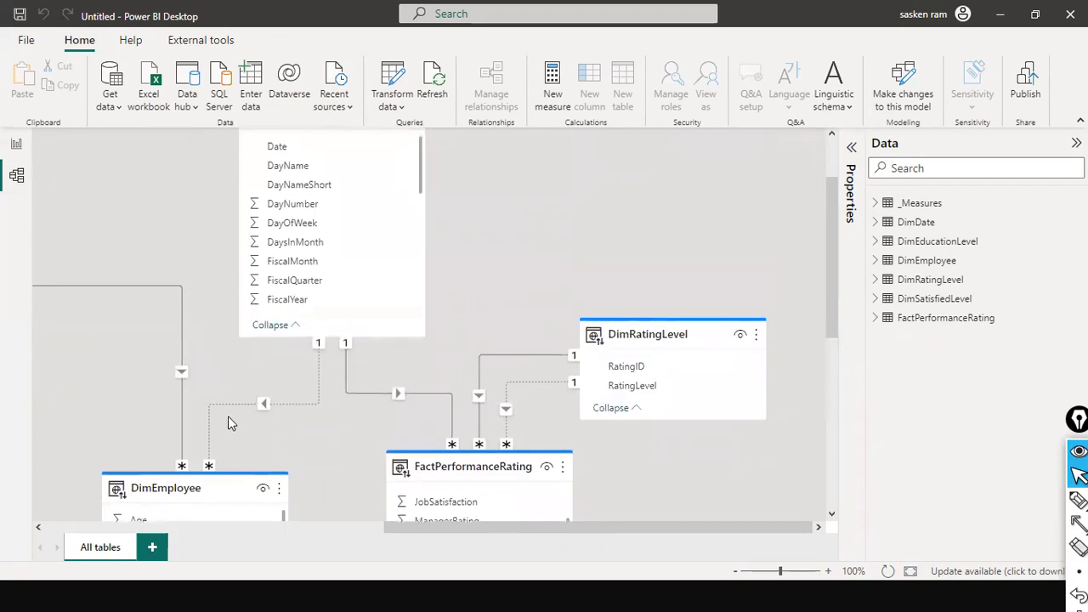
{"action": "left_click_drag", "start_coordinate": [289, 530], "coordinate": [325, 428]}
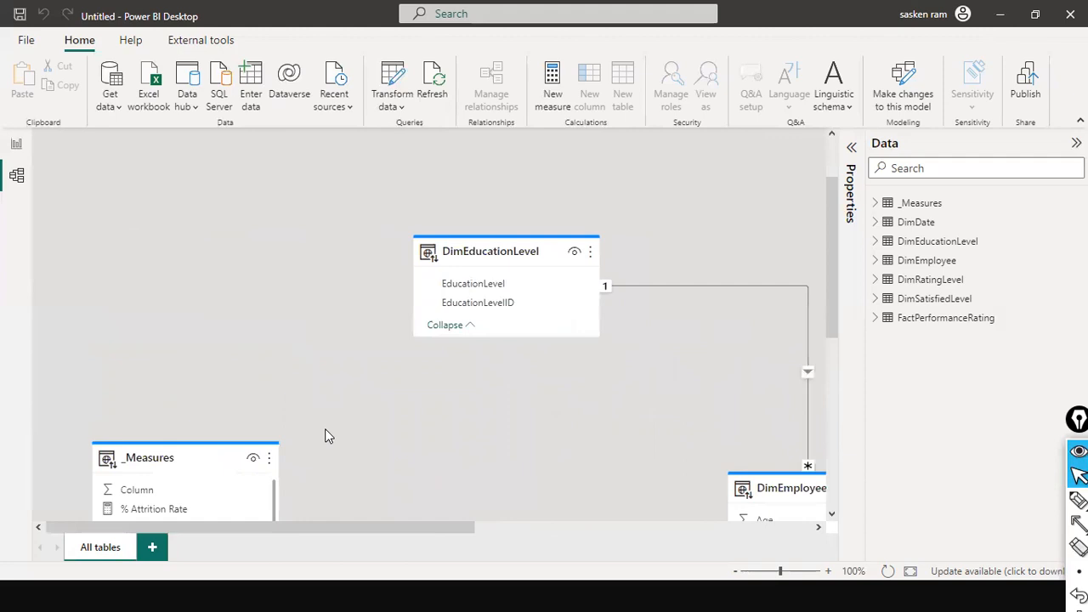
{"action": "scroll", "coordinate": [325, 429], "scroll_direction": "down", "scroll_amount": 3}
{"action": "left_click_drag", "start_coordinate": [390, 535], "coordinate": [586, 551]}
{"action": "scroll", "coordinate": [518, 357], "scroll_direction": "down", "scroll_amount": 1}
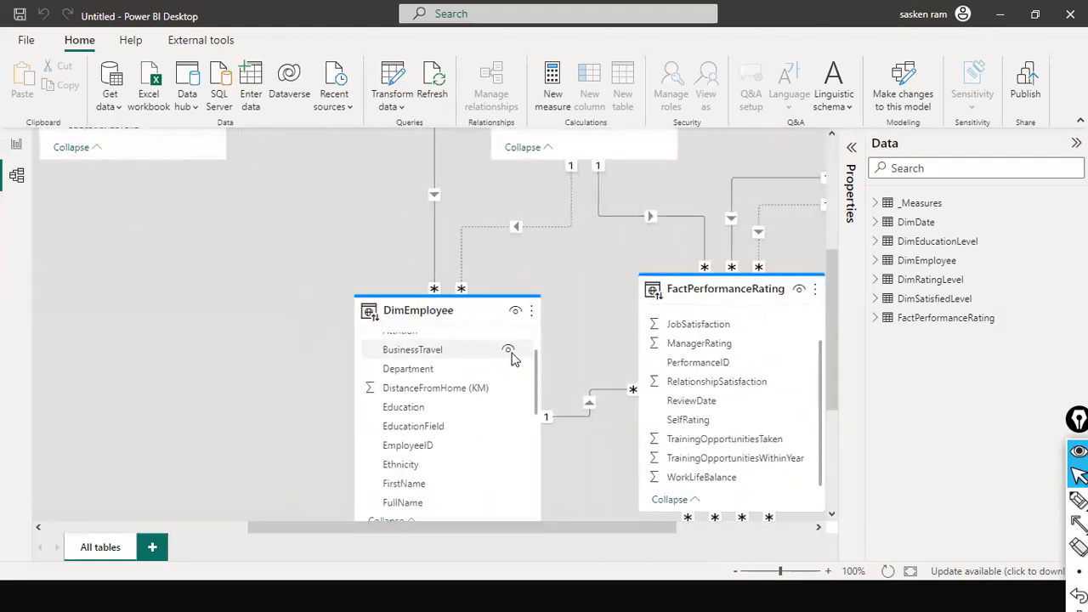
{"action": "scroll", "coordinate": [189, 294], "scroll_direction": "up", "scroll_amount": 1}
{"action": "scroll", "coordinate": [193, 299], "scroll_direction": "up", "scroll_amount": 3}
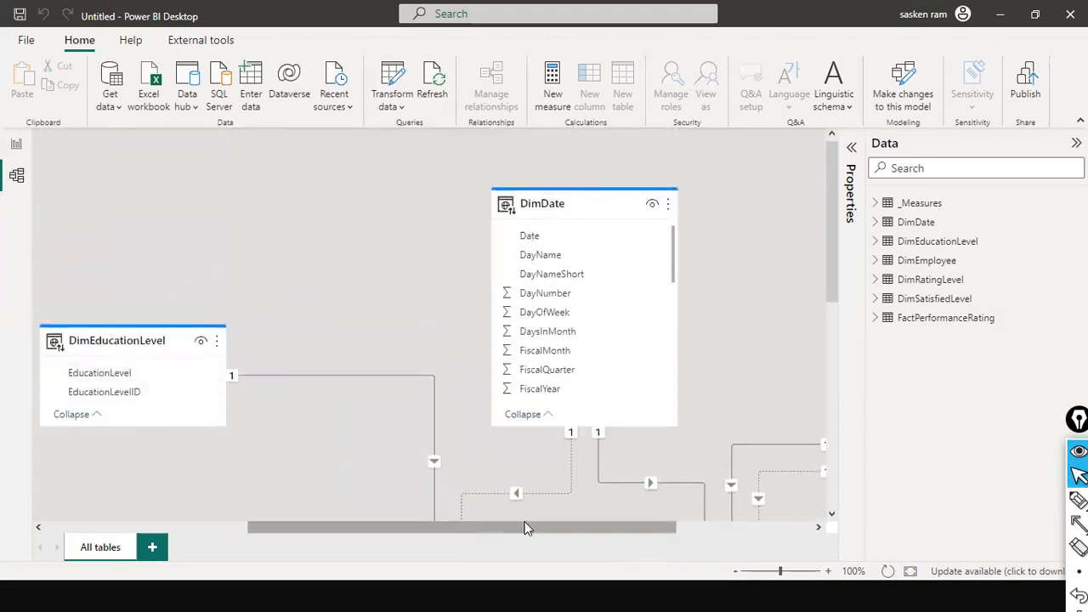
{"action": "left_click_drag", "start_coordinate": [527, 527], "coordinate": [664, 527]}
{"action": "scroll", "coordinate": [627, 281], "scroll_direction": "down", "scroll_amount": 3}
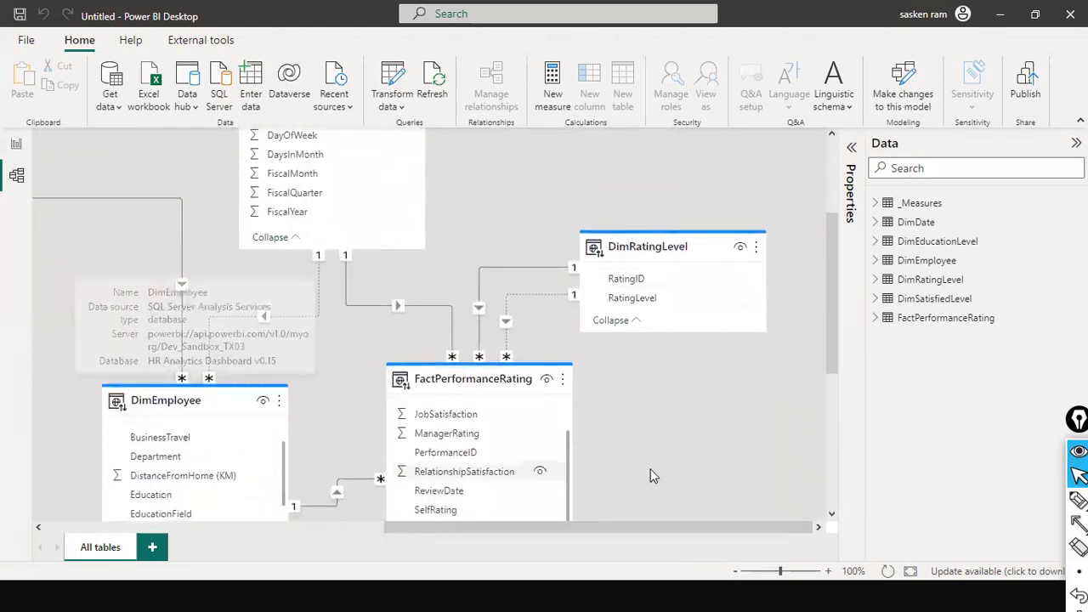
{"action": "scroll", "coordinate": [651, 474], "scroll_direction": "down", "scroll_amount": 6}
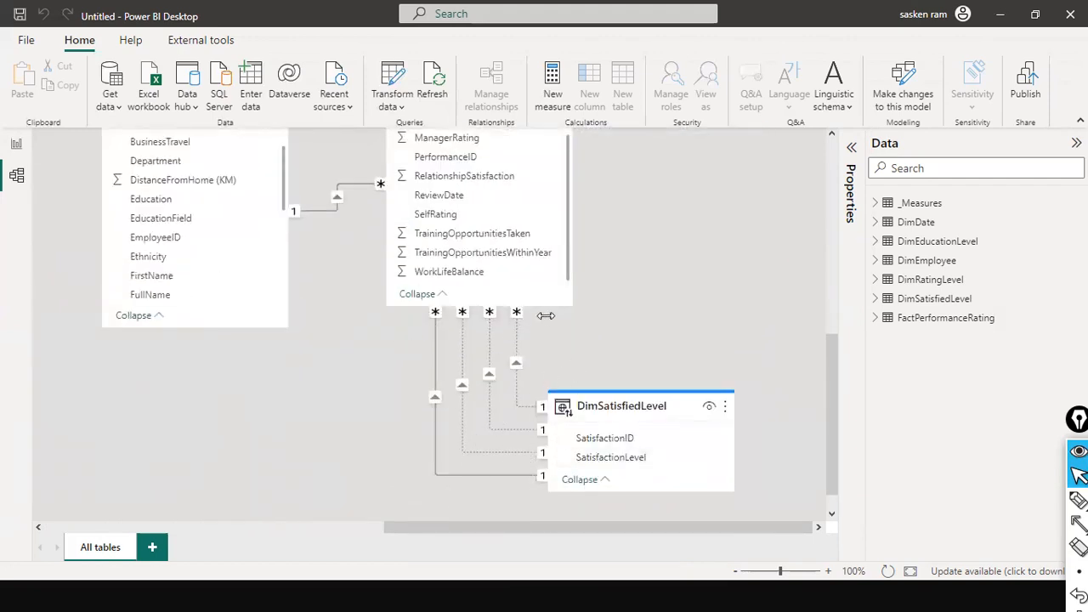
{"action": "scroll", "coordinate": [572, 336], "scroll_direction": "up", "scroll_amount": 10}
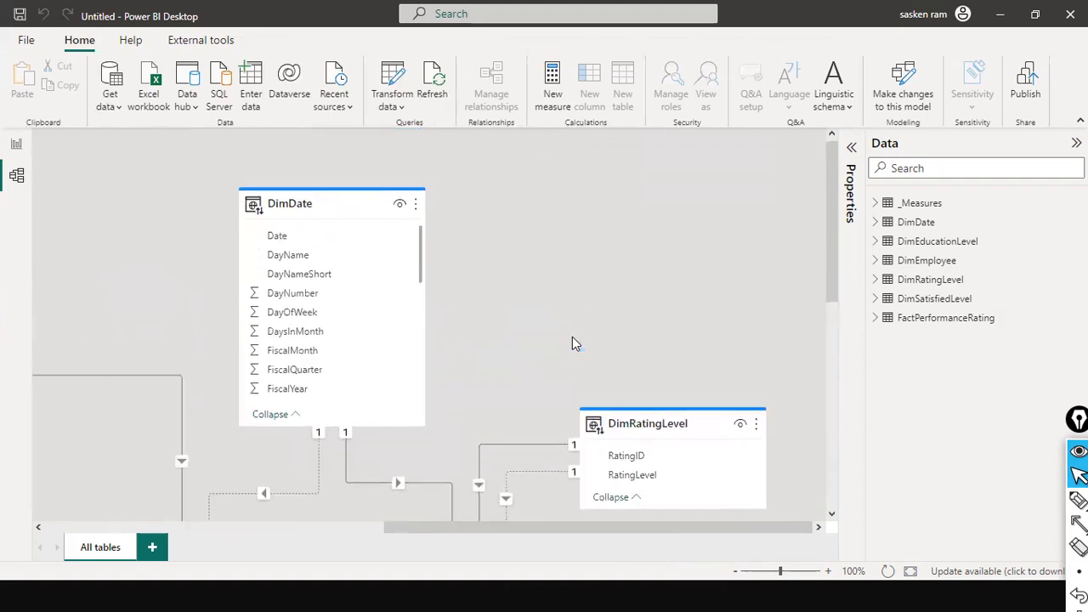
Add an empty clustered column chart to Page 1 of the untitled report, and enlarge it on the canvas.
{"action": "left_click", "coordinate": [17, 145]}
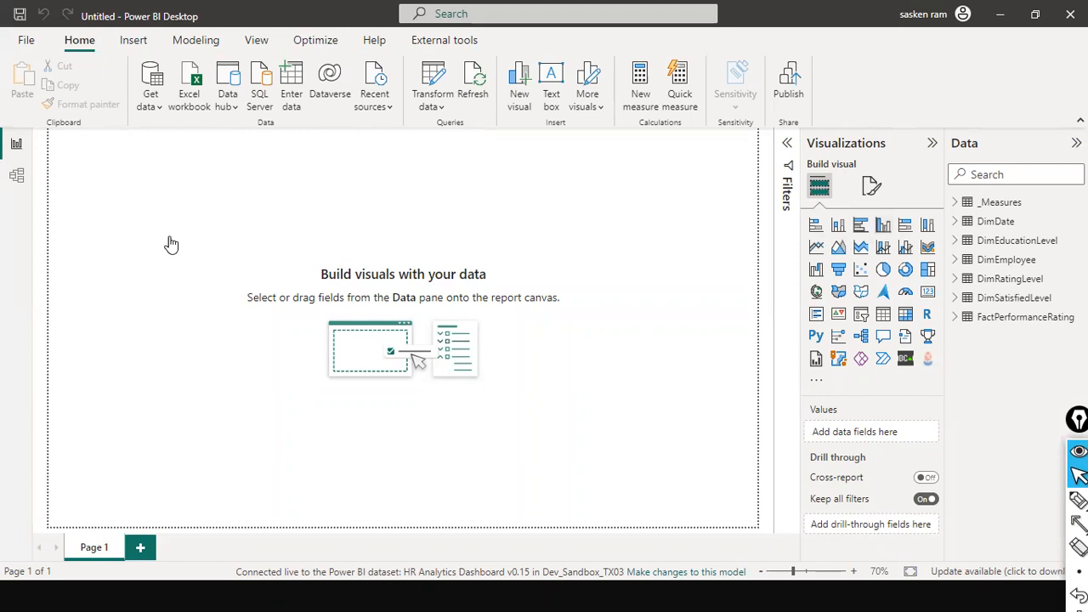
{"action": "left_click_drag", "start_coordinate": [119, 155], "coordinate": [192, 233]}
{"action": "left_click_drag", "start_coordinate": [241, 279], "coordinate": [336, 273]}
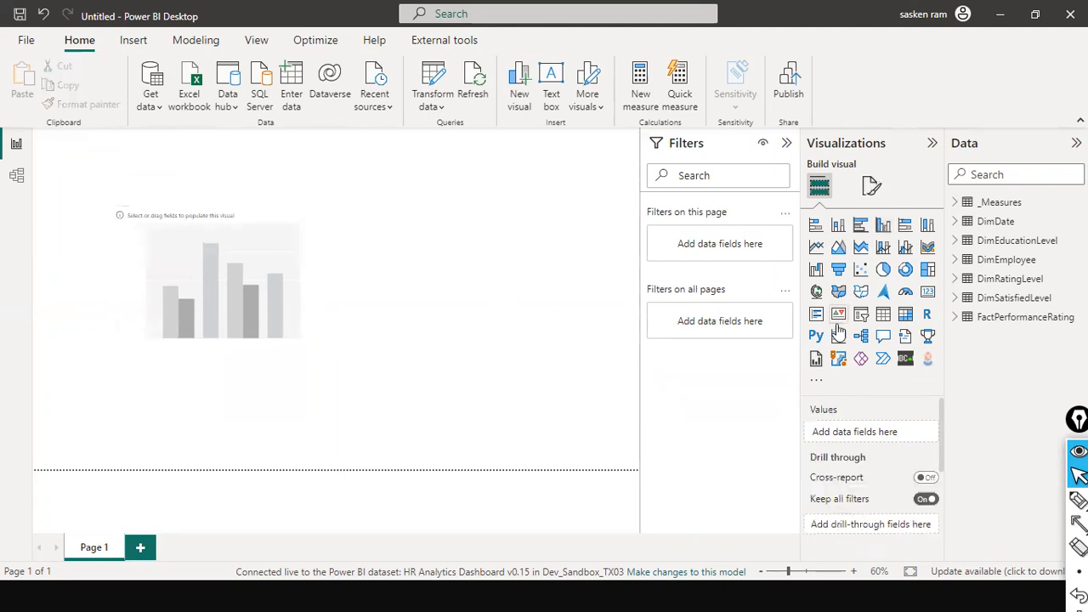
Add an empty donut chart beside the column chart, enlarge it in height and width, and deselect it.
{"action": "left_click", "coordinate": [906, 271]}
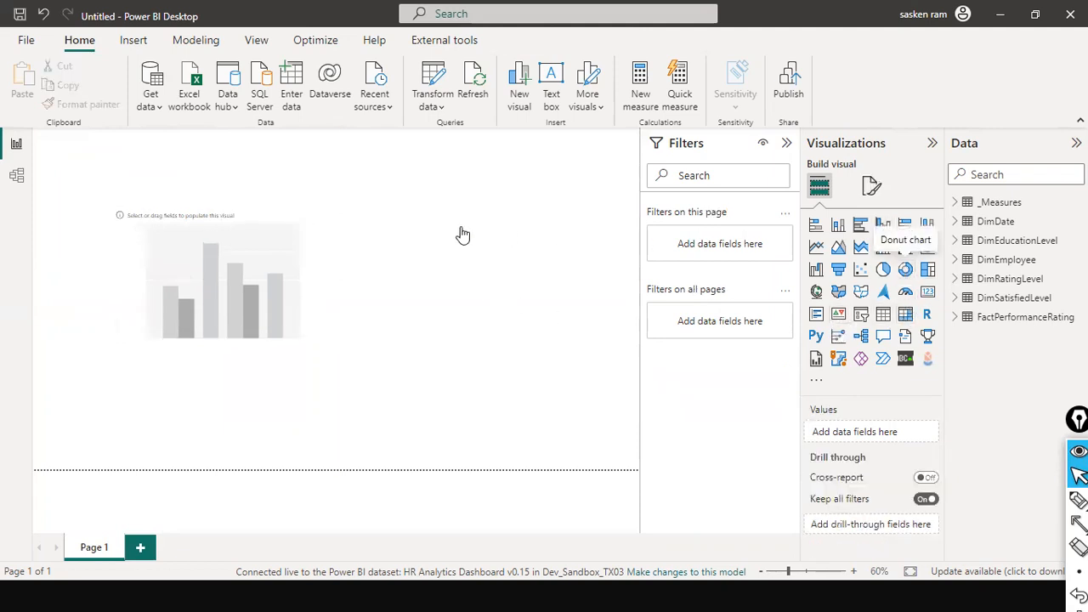
{"action": "left_click_drag", "start_coordinate": [223, 191], "coordinate": [494, 257]}
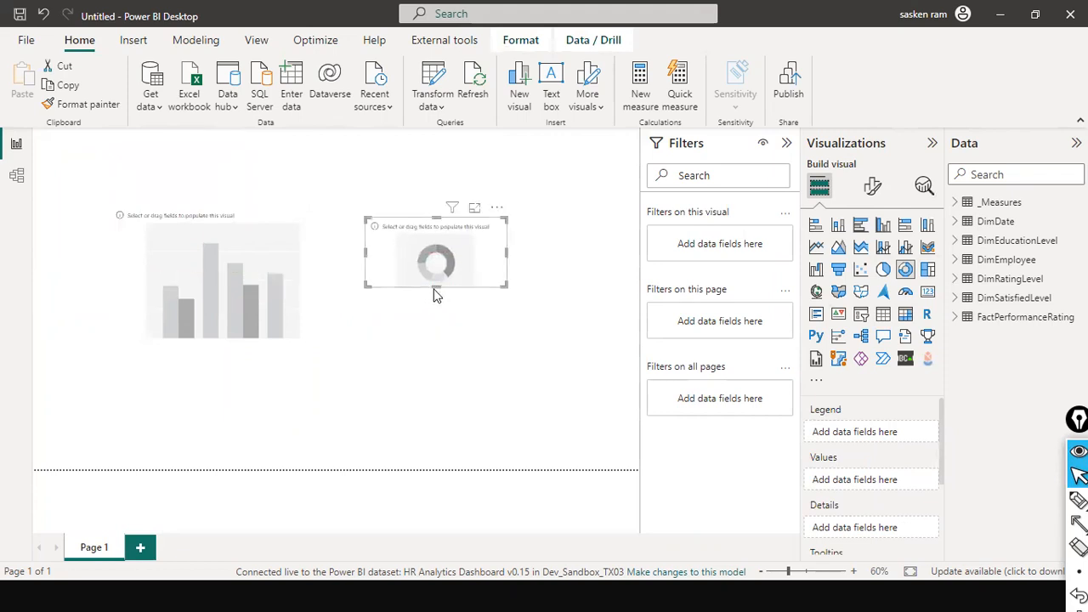
{"action": "left_click_drag", "start_coordinate": [435, 287], "coordinate": [432, 343]}
{"action": "left_click_drag", "start_coordinate": [505, 277], "coordinate": [575, 297]}
{"action": "left_click", "coordinate": [580, 355]}
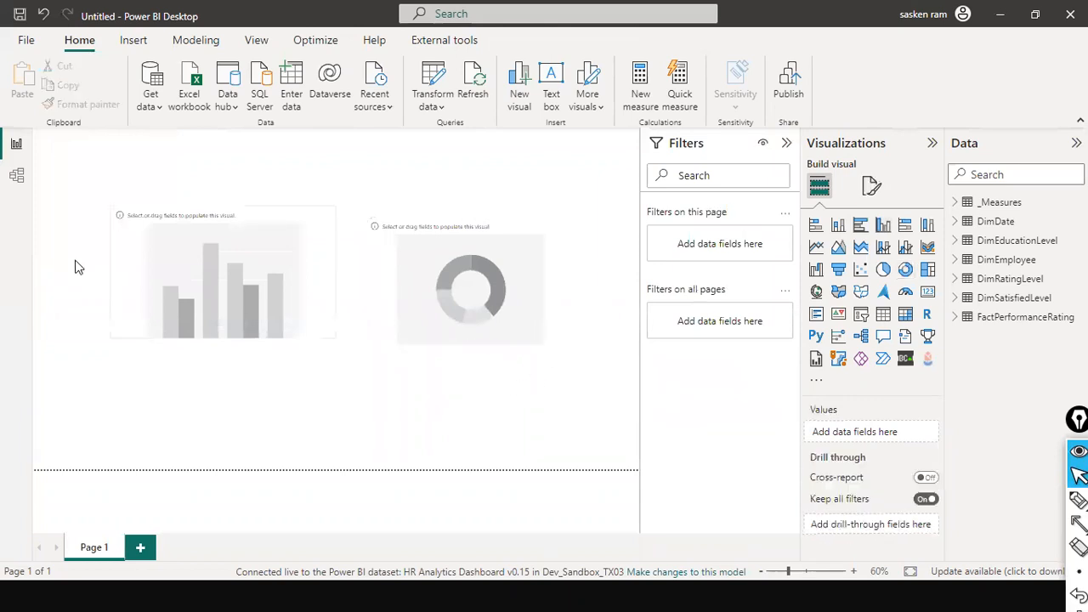
Review the Attrition page in the original HR Analytics Dashboard file, and compare it with the untitled report's model and canvas.
{"action": "key", "text": "alt+Tab"}
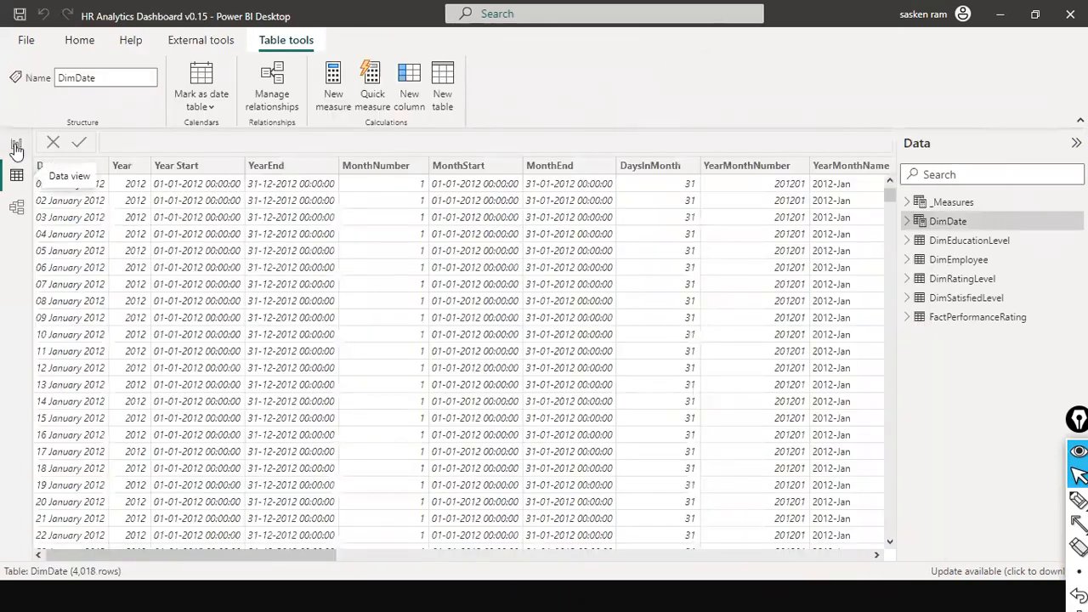
{"action": "left_click", "coordinate": [16, 145]}
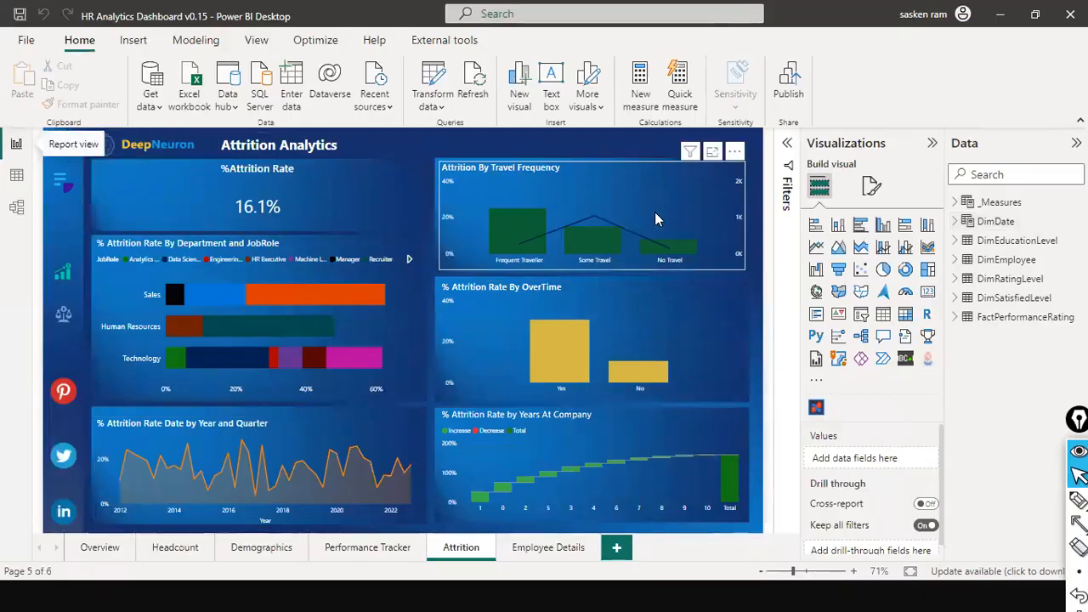
{"action": "left_click", "coordinate": [171, 548]}
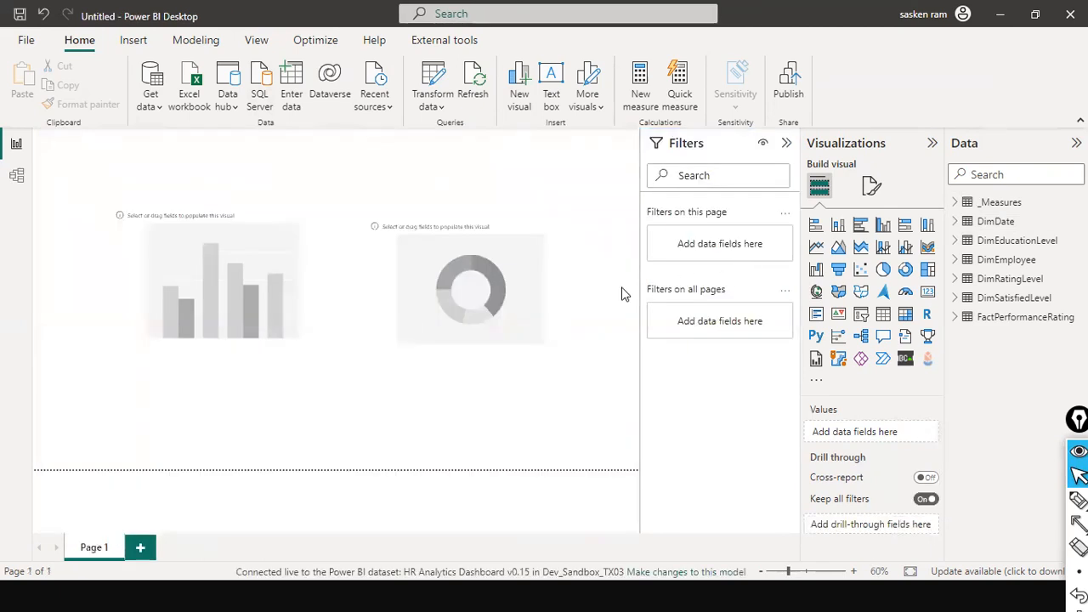
{"action": "left_click", "coordinate": [16, 175]}
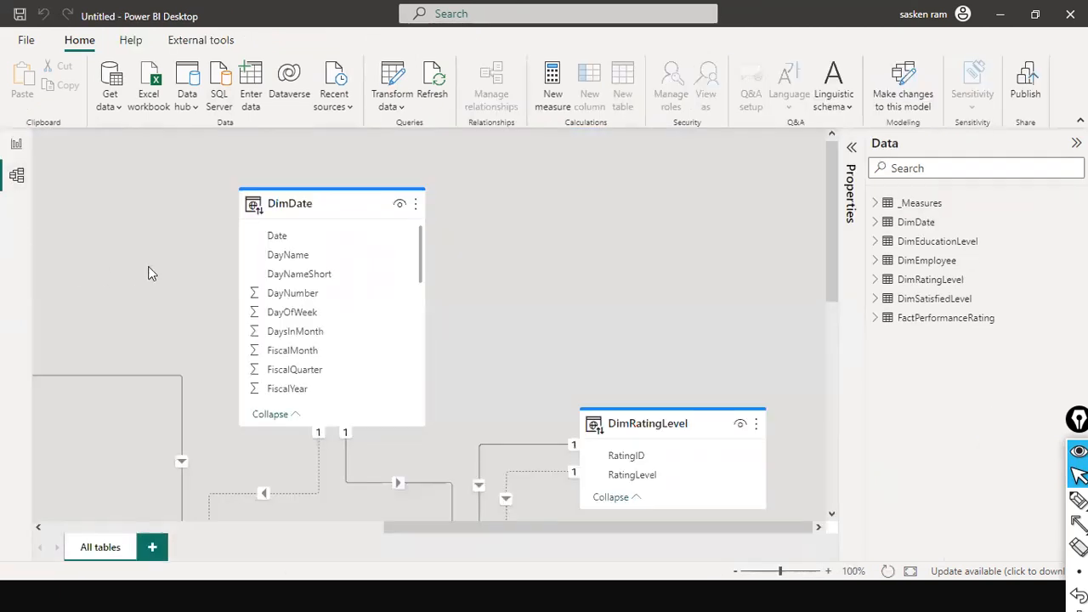
{"action": "left_click", "coordinate": [16, 145]}
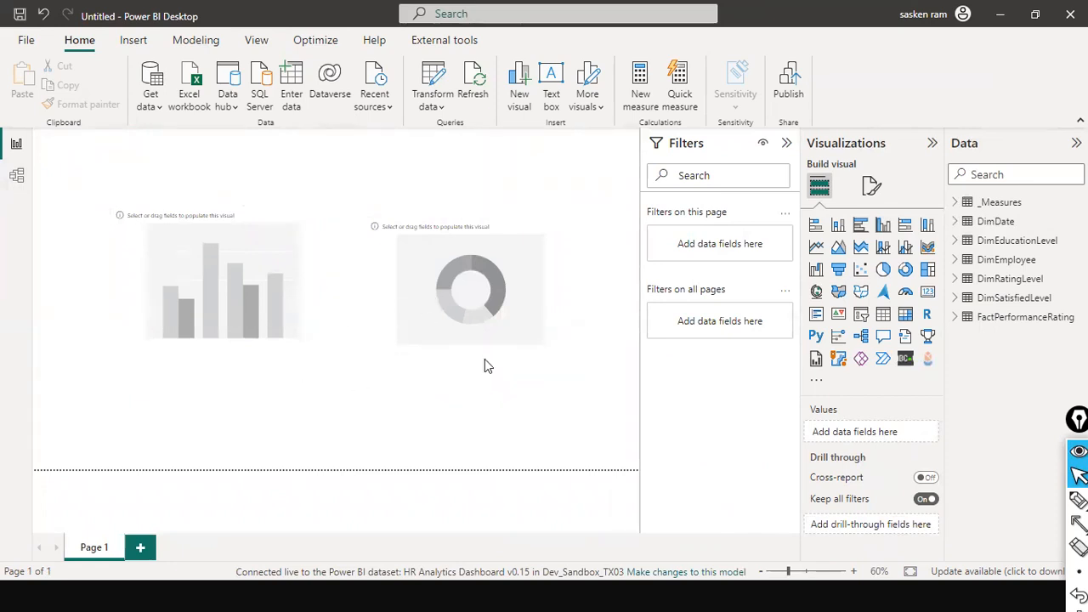
Plot the DimEmployee Age field as a sum on the column chart's Y-axis.
{"action": "left_click", "coordinate": [969, 262]}
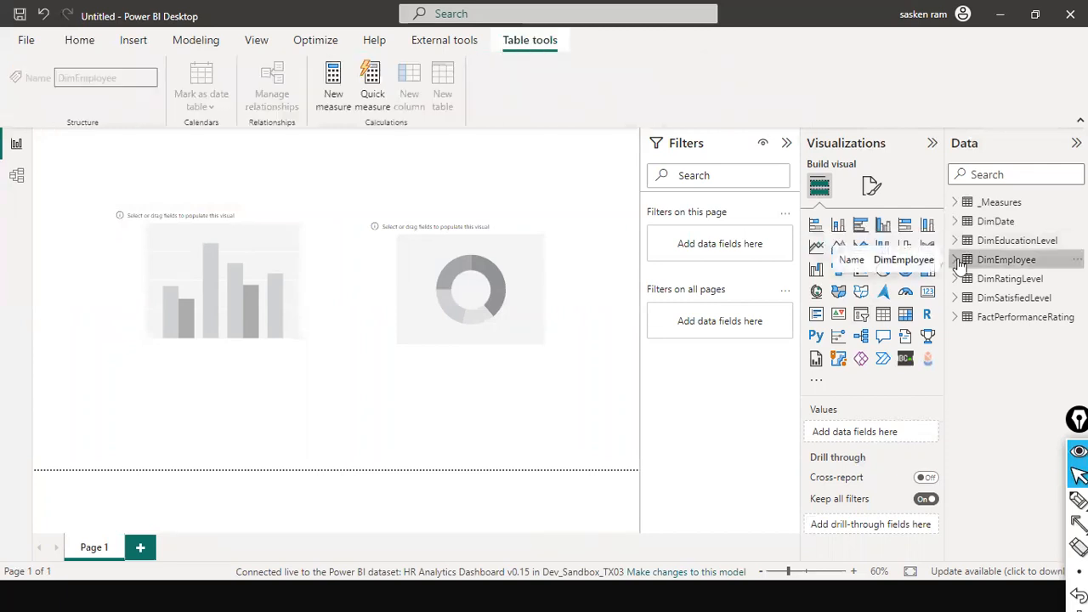
{"action": "left_click", "coordinate": [957, 261]}
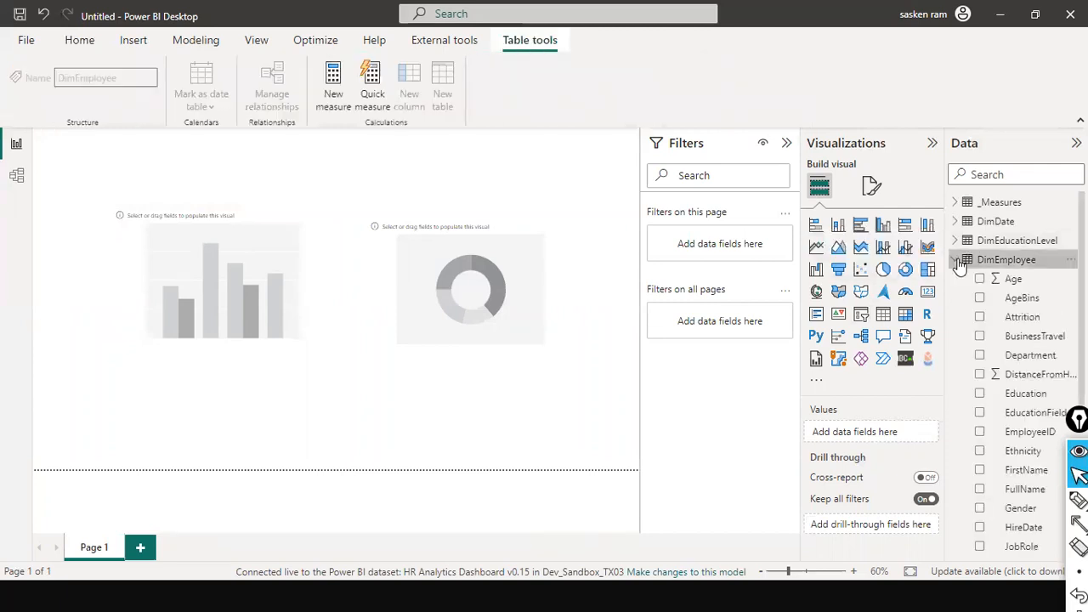
{"action": "left_click", "coordinate": [1013, 280]}
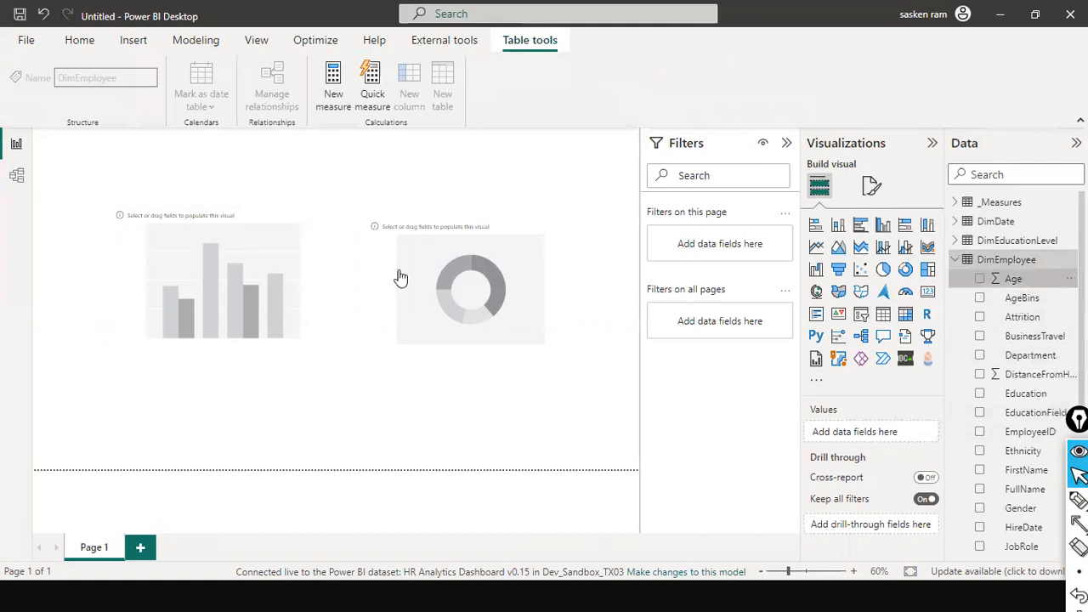
{"action": "left_click", "coordinate": [230, 285]}
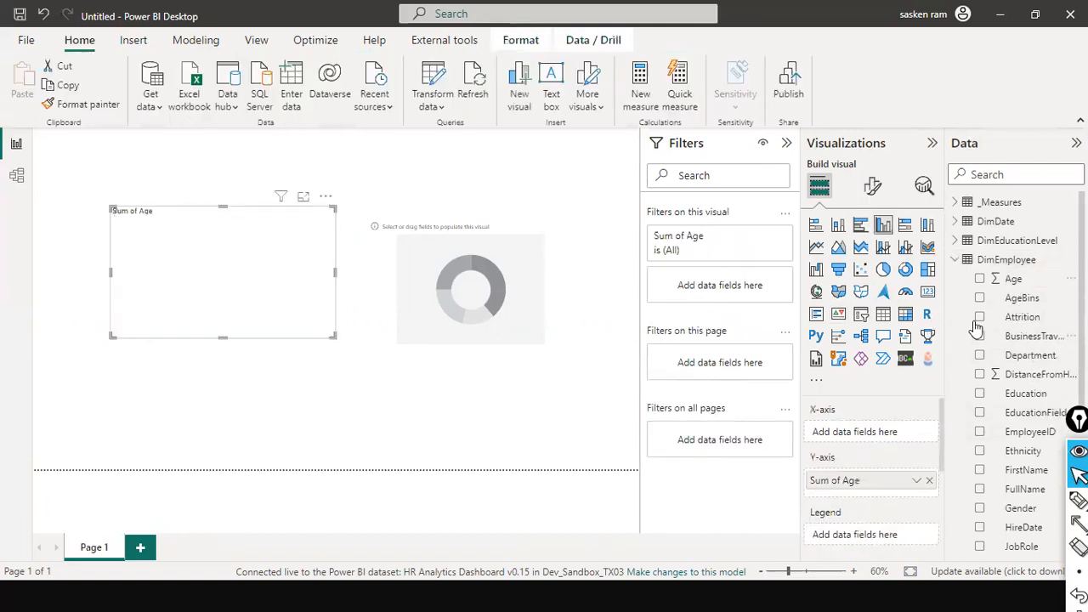
Set RatingLevel from the DimRatingLevel table as the column chart's X-axis.
{"action": "scroll", "coordinate": [1002, 319], "scroll_direction": "down", "scroll_amount": 3}
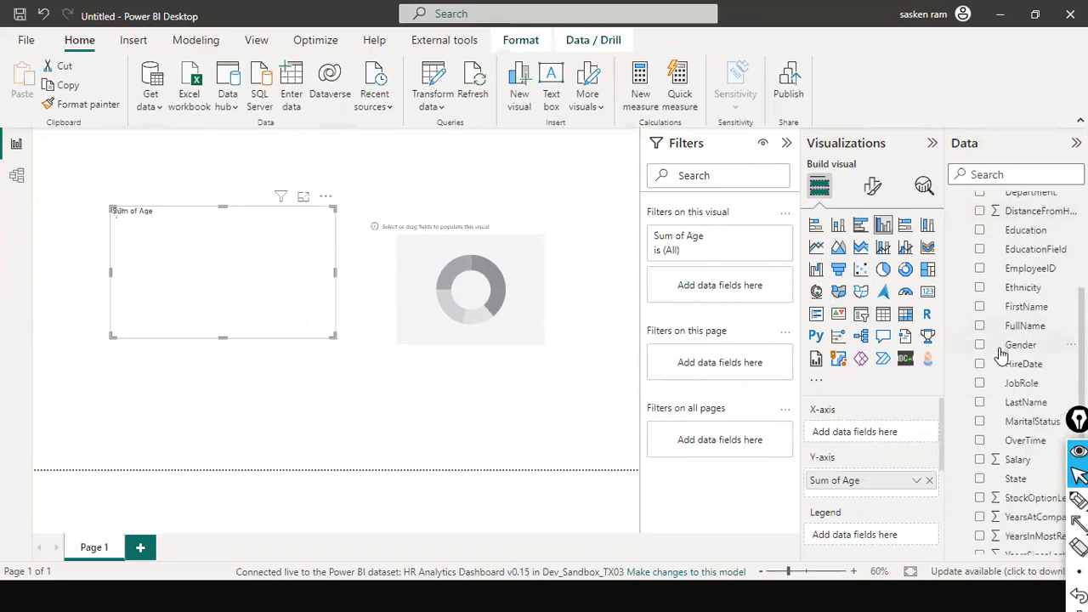
{"action": "scroll", "coordinate": [1001, 355], "scroll_direction": "down", "scroll_amount": 1}
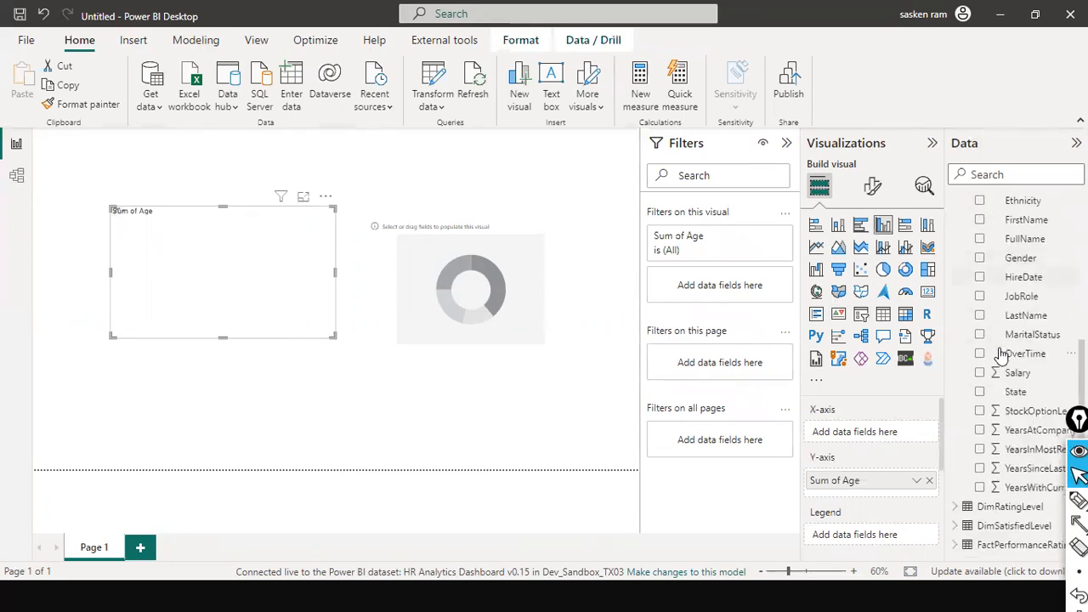
{"action": "left_click", "coordinate": [956, 508]}
{"action": "left_click_drag", "start_coordinate": [1010, 510], "coordinate": [275, 237]}
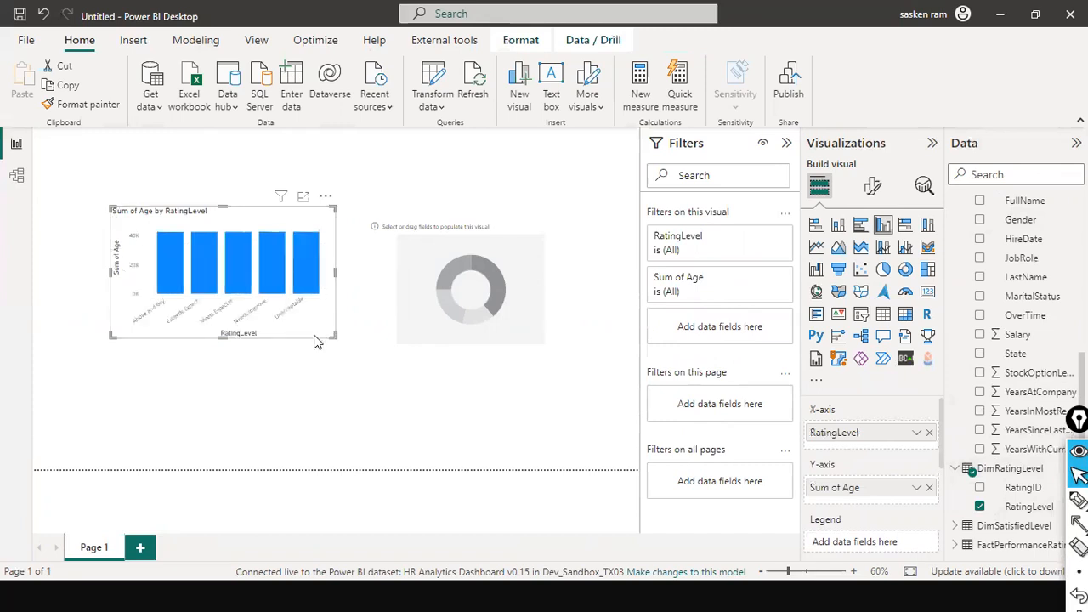
Enlarge the Sum of Age by RatingLevel chart and reposition it, and shift the donut chart away to leave a gap between them.
{"action": "left_click_drag", "start_coordinate": [223, 336], "coordinate": [223, 421]}
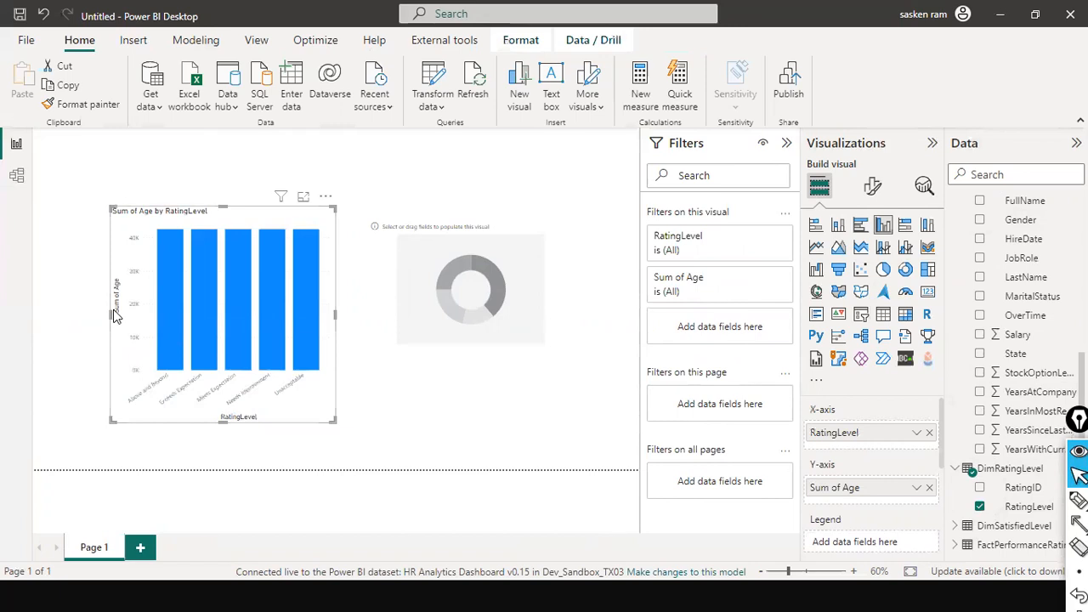
{"action": "left_click_drag", "start_coordinate": [83, 314], "coordinate": [40, 305]}
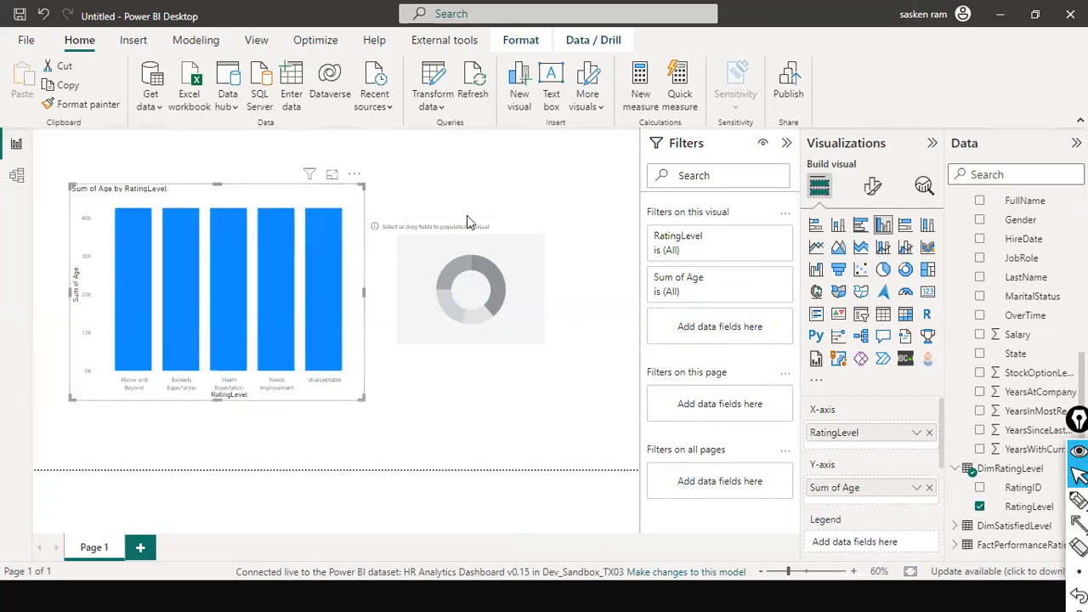
{"action": "left_click", "coordinate": [552, 209]}
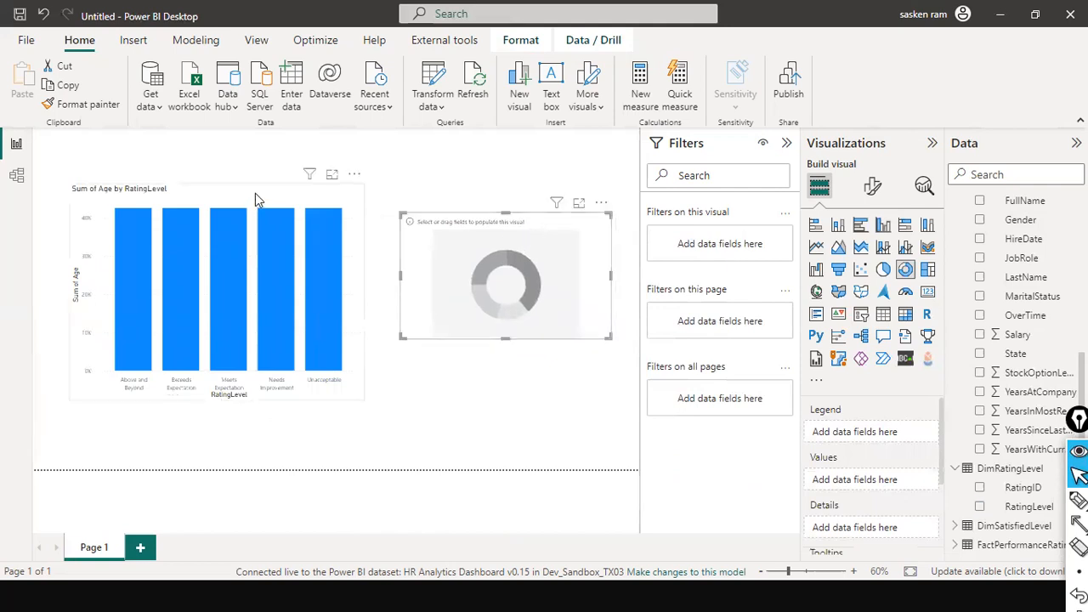
Move the Sum of Age by RatingLevel chart lower on the page, roughly level with the donut chart.
{"action": "left_click", "coordinate": [255, 238]}
{"action": "left_click", "coordinate": [479, 409]}
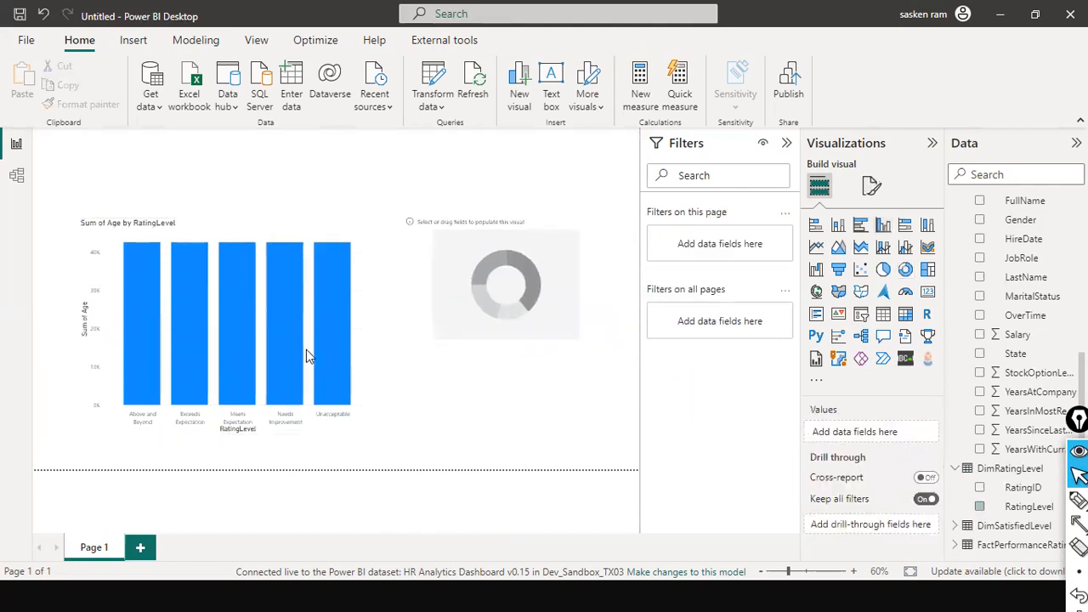
Review the table relationships in the untitled report's model diagram, and return to the report canvas.
{"action": "left_click", "coordinate": [17, 177]}
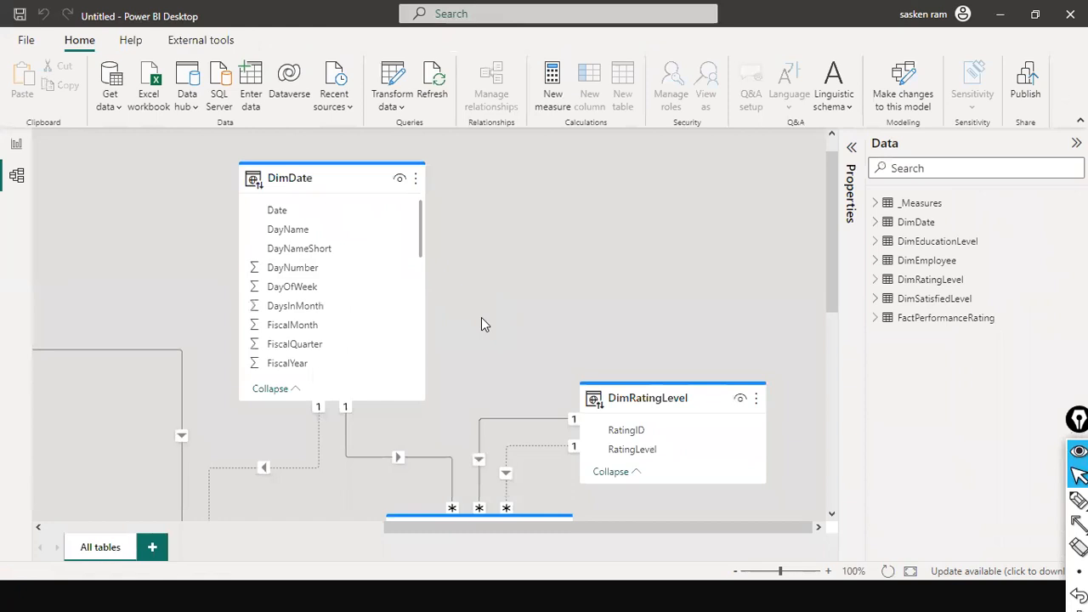
{"action": "scroll", "coordinate": [481, 319], "scroll_direction": "down", "scroll_amount": 3}
{"action": "scroll", "coordinate": [481, 321], "scroll_direction": "up", "scroll_amount": 2}
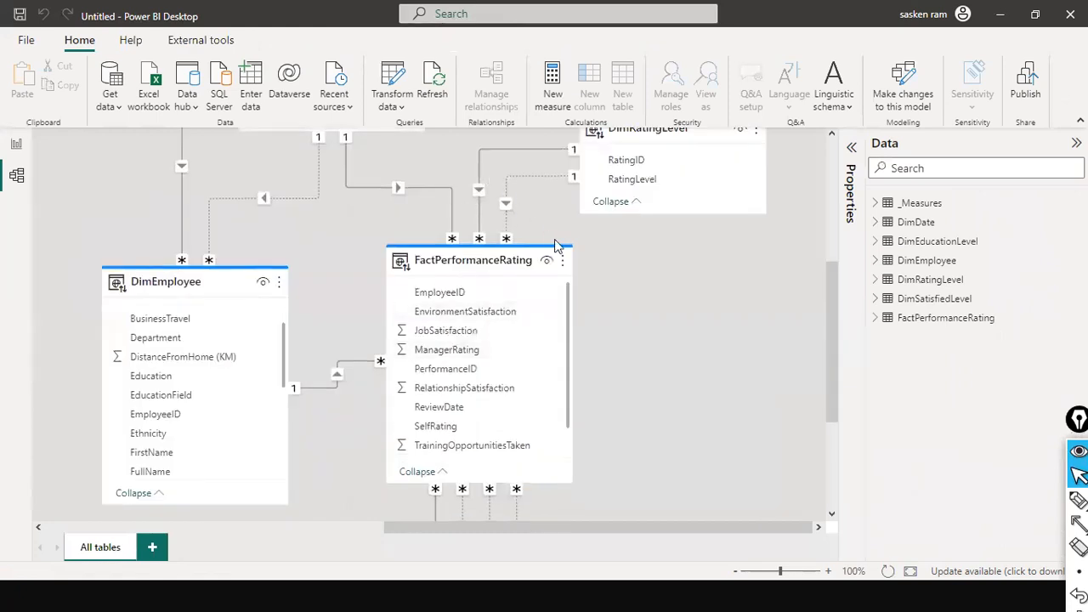
{"action": "scroll", "coordinate": [481, 321], "scroll_direction": "up", "scroll_amount": 4}
{"action": "left_click", "coordinate": [14, 142]}
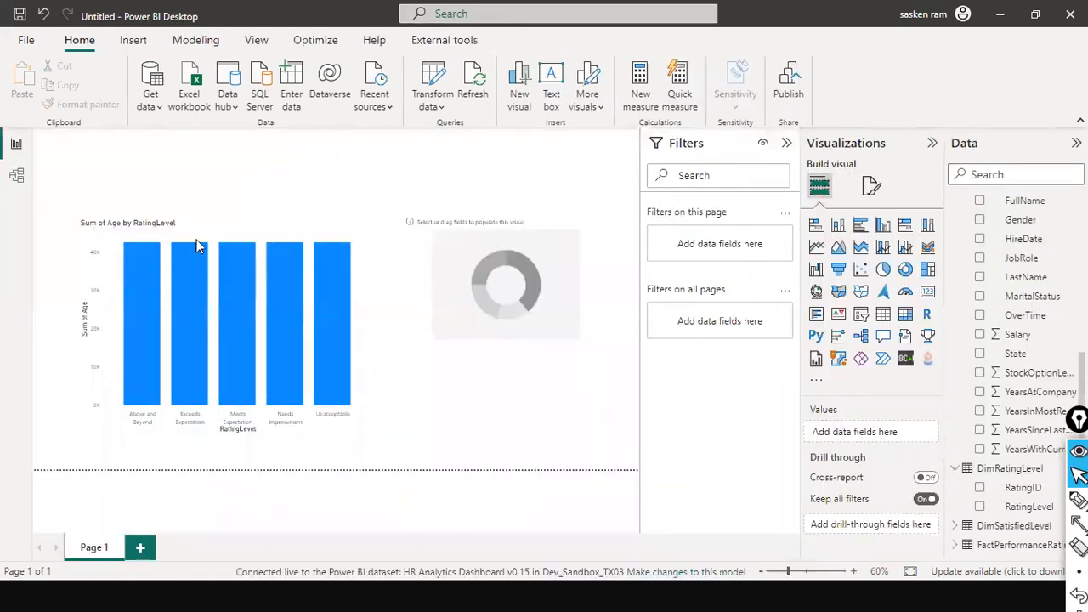
Shorten the Sum of Age by RatingLevel chart from its upper edge, and align the donut chart's lower edge with it.
{"action": "left_click", "coordinate": [282, 221]}
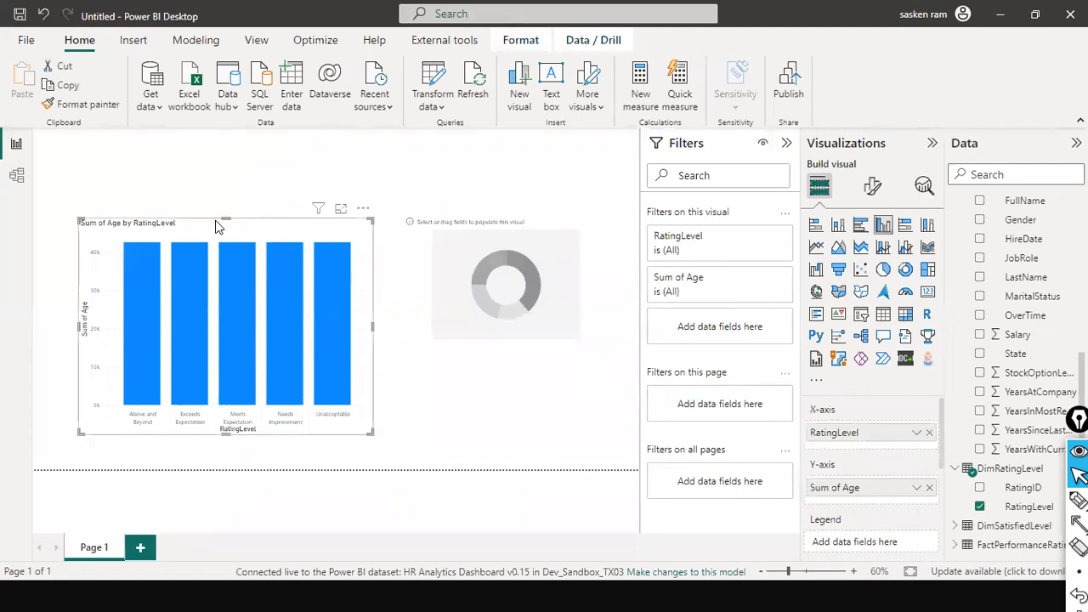
{"action": "left_click_drag", "start_coordinate": [222, 306], "coordinate": [224, 307]}
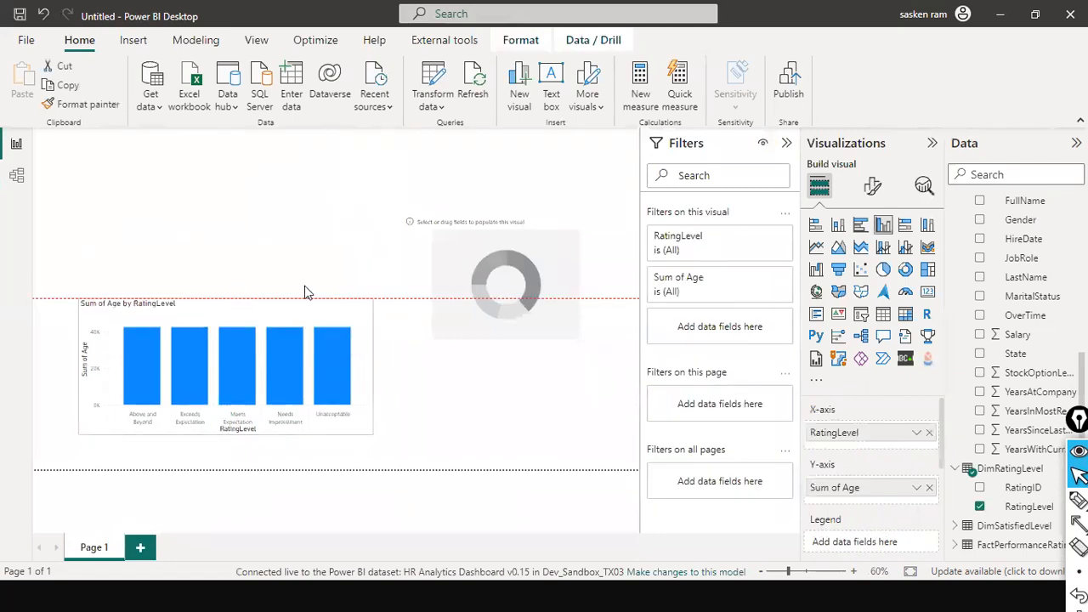
{"action": "left_click_drag", "start_coordinate": [307, 292], "coordinate": [307, 290]}
{"action": "left_click_drag", "start_coordinate": [433, 399], "coordinate": [440, 406]}
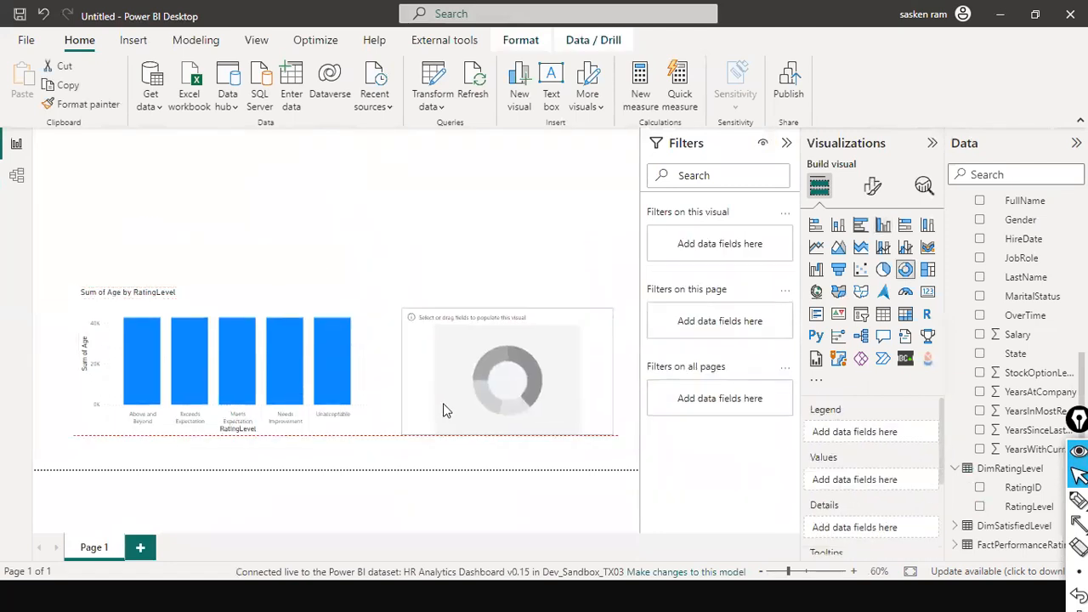
{"action": "left_click", "coordinate": [466, 214]}
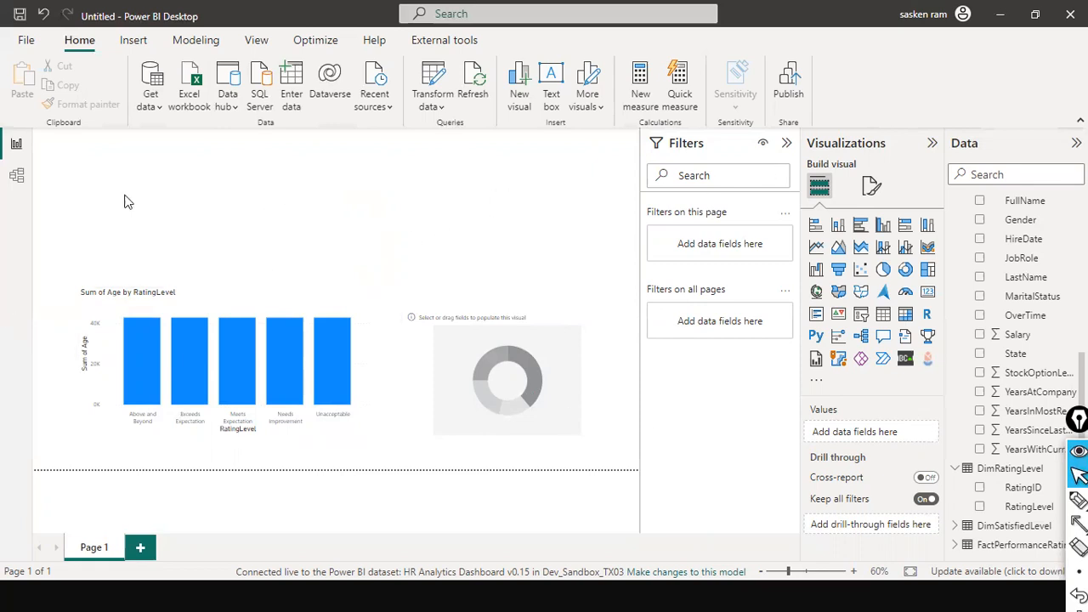
Examine how DimDate and DimRatingLevel relate to FactPerformanceRating in the untitled report's model diagram.
{"action": "left_click", "coordinate": [17, 176]}
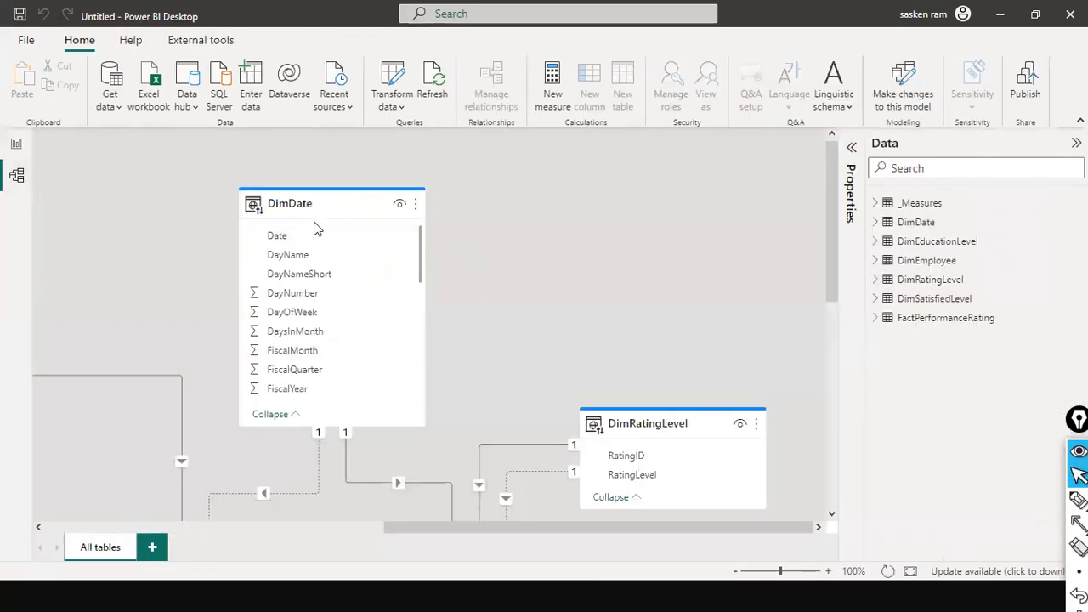
{"action": "scroll", "coordinate": [381, 345], "scroll_direction": "down", "scroll_amount": 1}
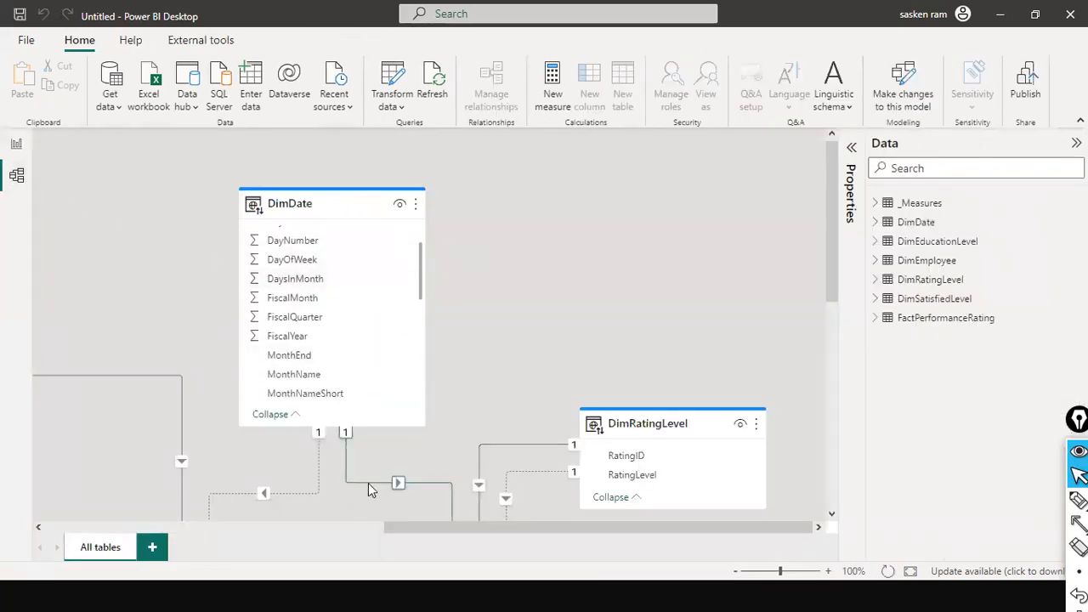
{"action": "scroll", "coordinate": [357, 328], "scroll_direction": "down", "scroll_amount": 2}
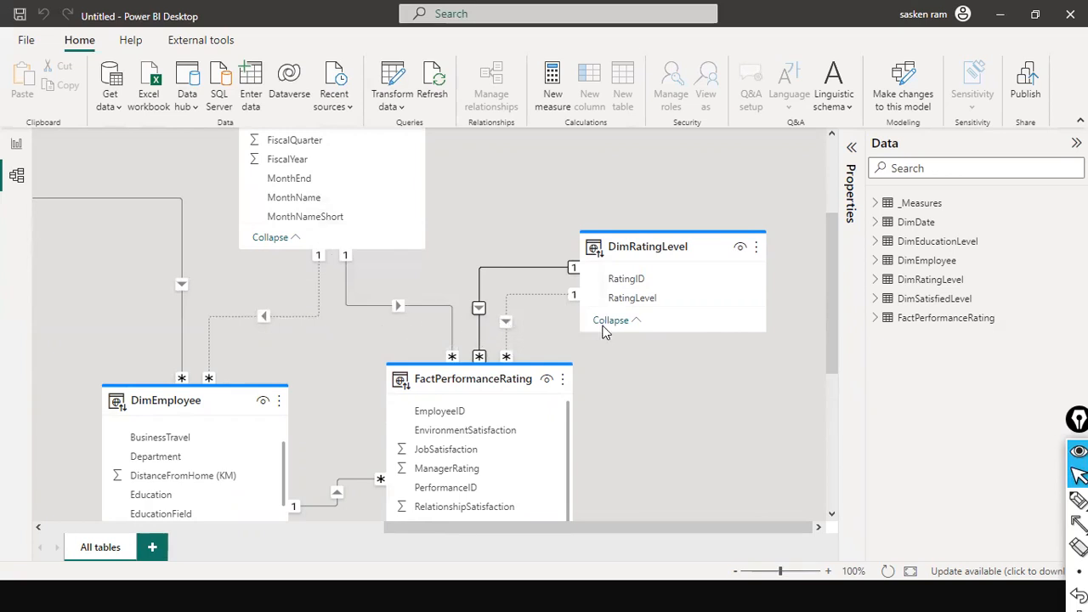
In the original HR Analytics Dashboard file, inspect the EmployeeID relationship between DimEmployee and FactPerformanceRating and its available actions.
{"action": "key", "text": "alt+Tab"}
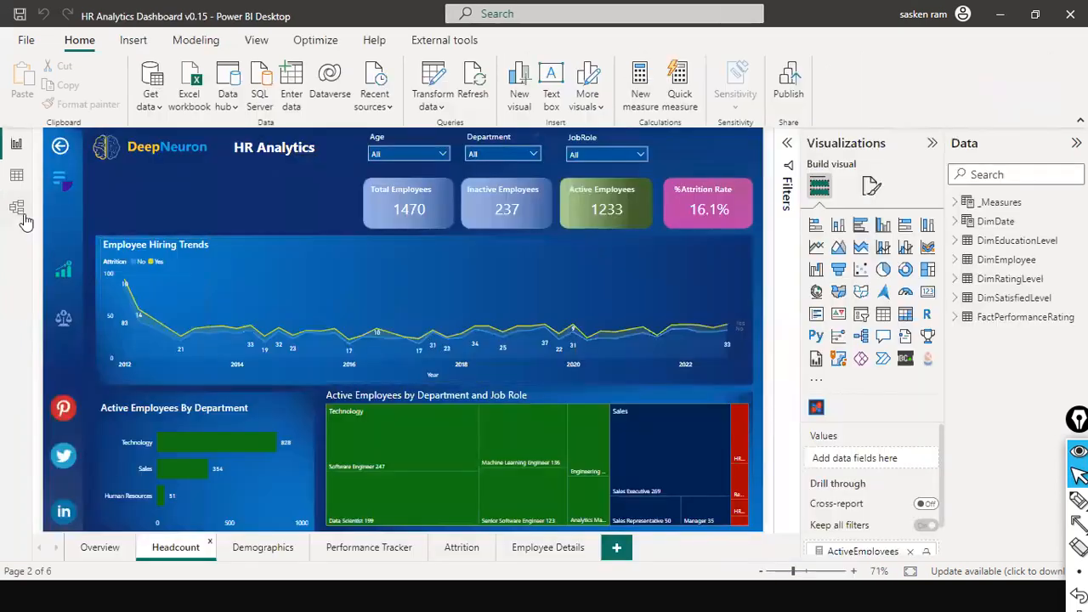
{"action": "left_click", "coordinate": [23, 212]}
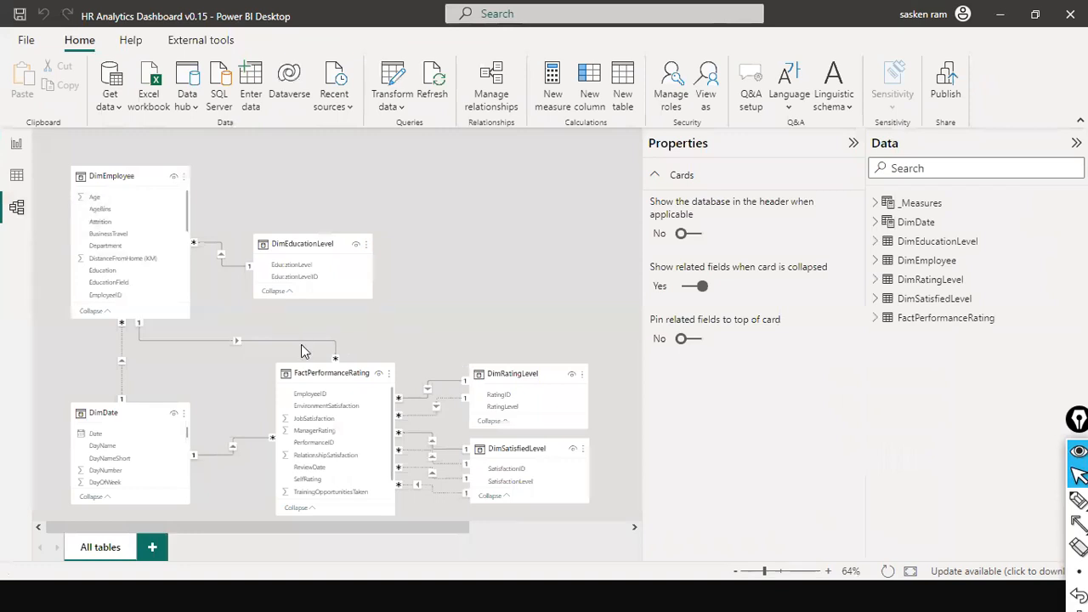
{"action": "left_click", "coordinate": [304, 343]}
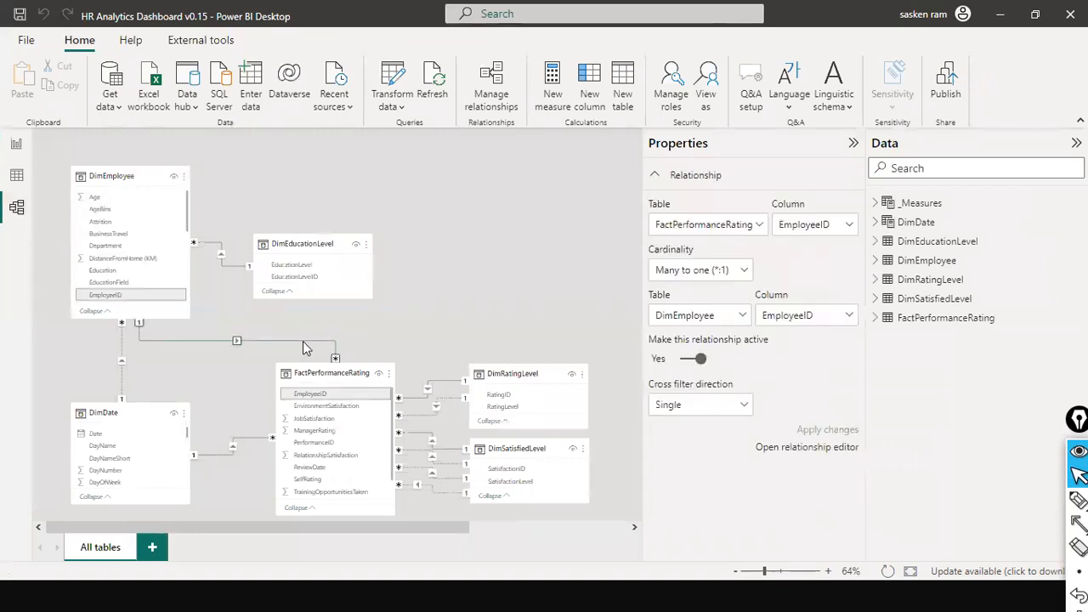
{"action": "right_click", "coordinate": [305, 346]}
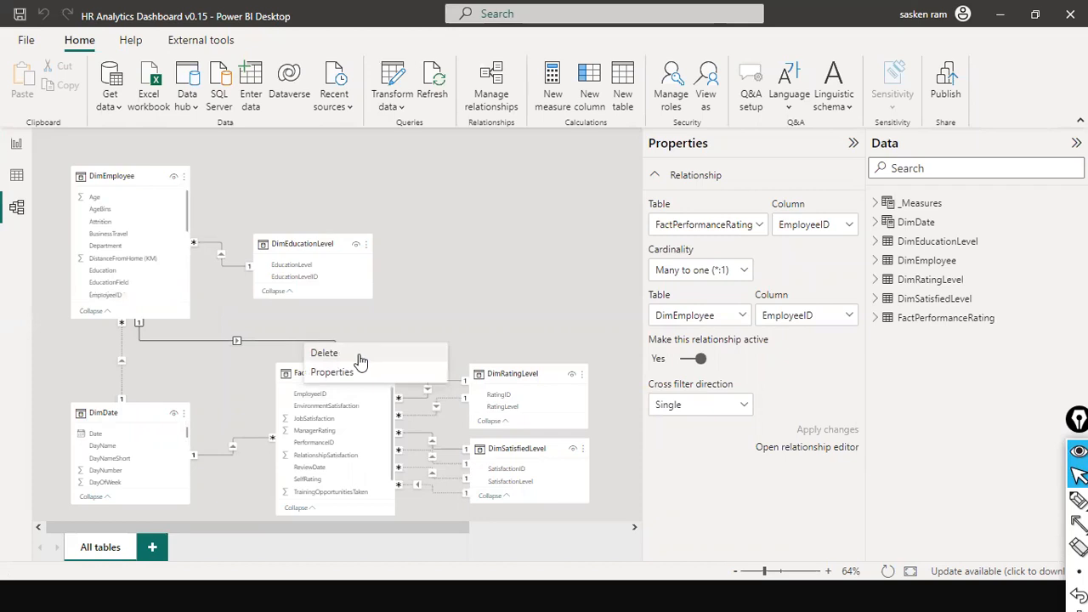
{"action": "key", "text": "Escape"}
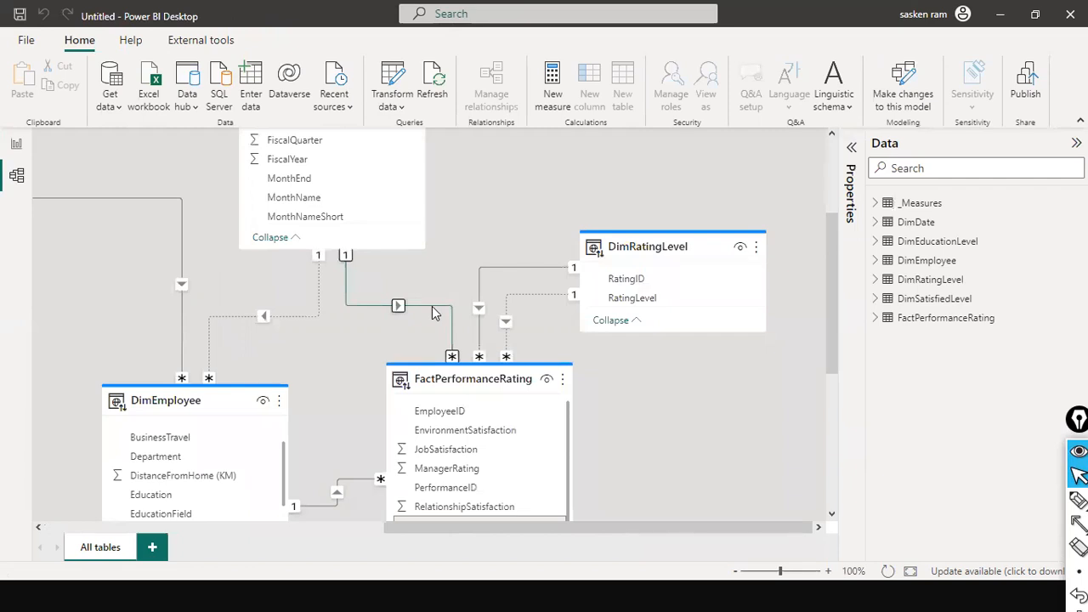
Check whether the DimDate to FactPerformanceRating relationship in the untitled report's live-connected model offers editing options.
{"action": "left_click", "coordinate": [432, 313]}
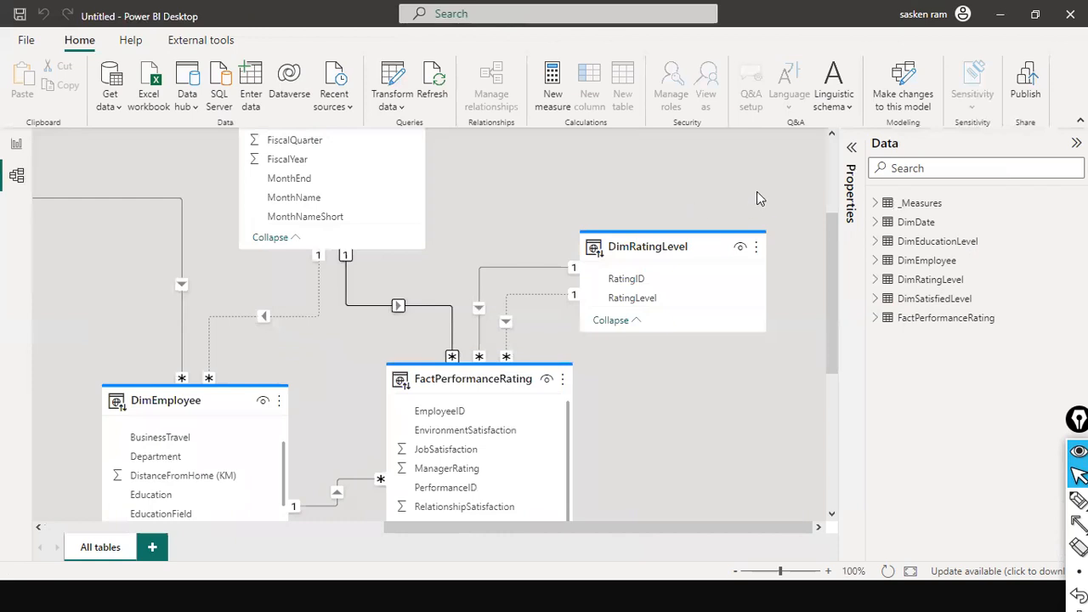
{"action": "scroll", "coordinate": [829, 149], "scroll_direction": "up", "scroll_amount": 1}
{"action": "scroll", "coordinate": [830, 148], "scroll_direction": "up", "scroll_amount": 1}
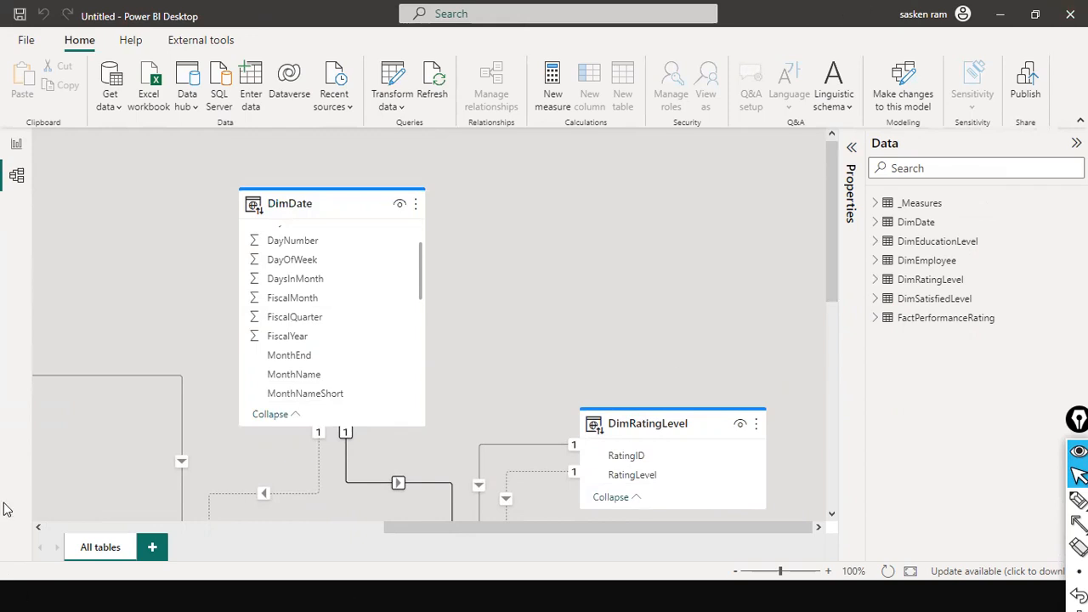
Compare the untitled report's canvas with the original HR Analytics Dashboard file's model diagram.
{"action": "left_click", "coordinate": [20, 143]}
{"action": "key", "text": "alt+Tab"}
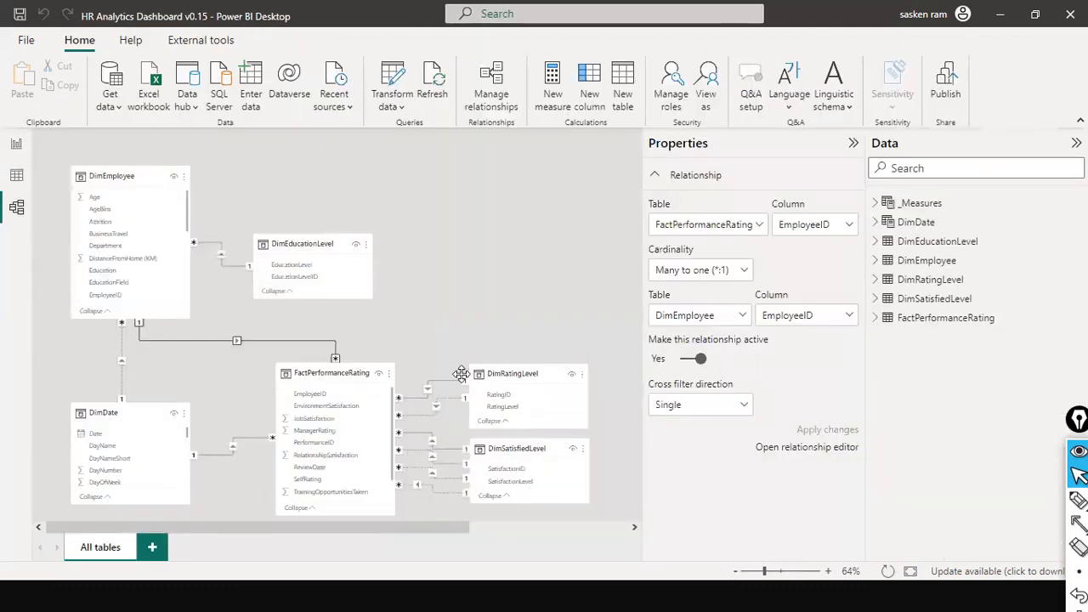
{"action": "key", "text": "alt+Tab"}
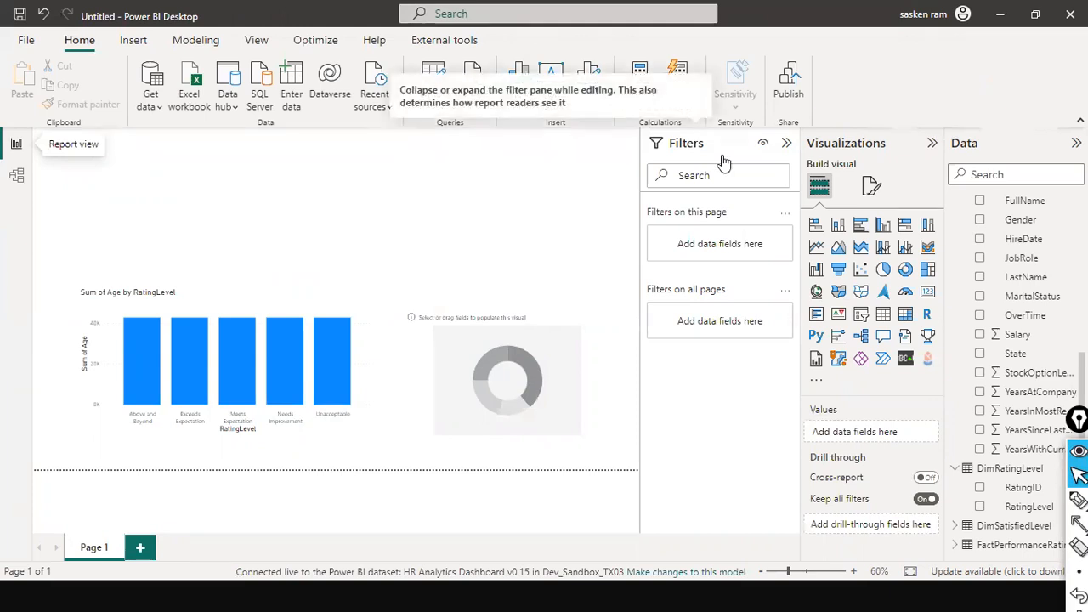
{"action": "key", "text": "Tab"}
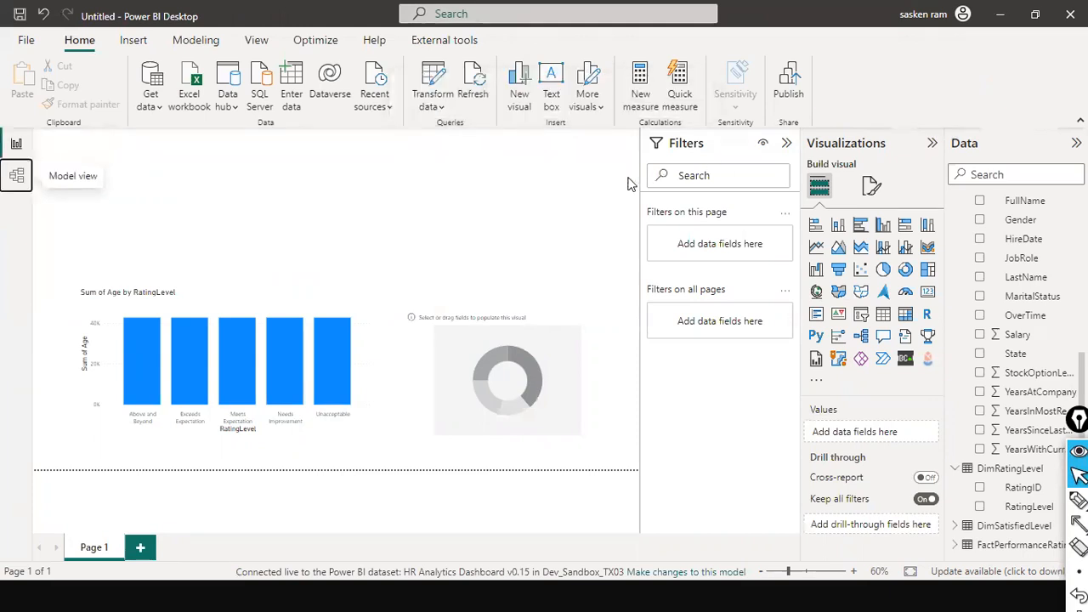
{"action": "key", "text": "Return"}
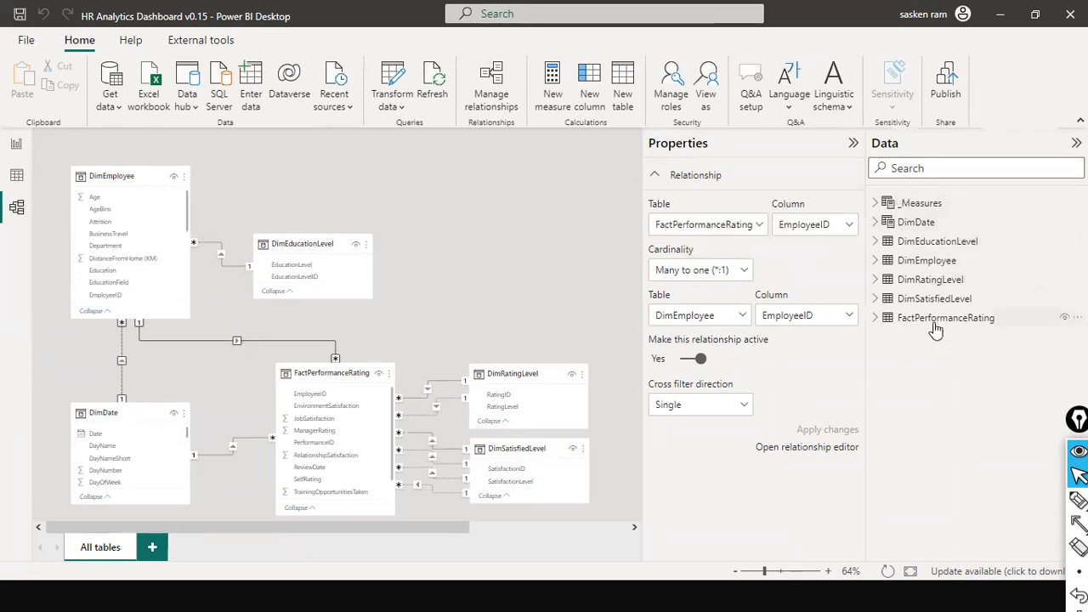
{"action": "key", "text": "alt+Tab"}
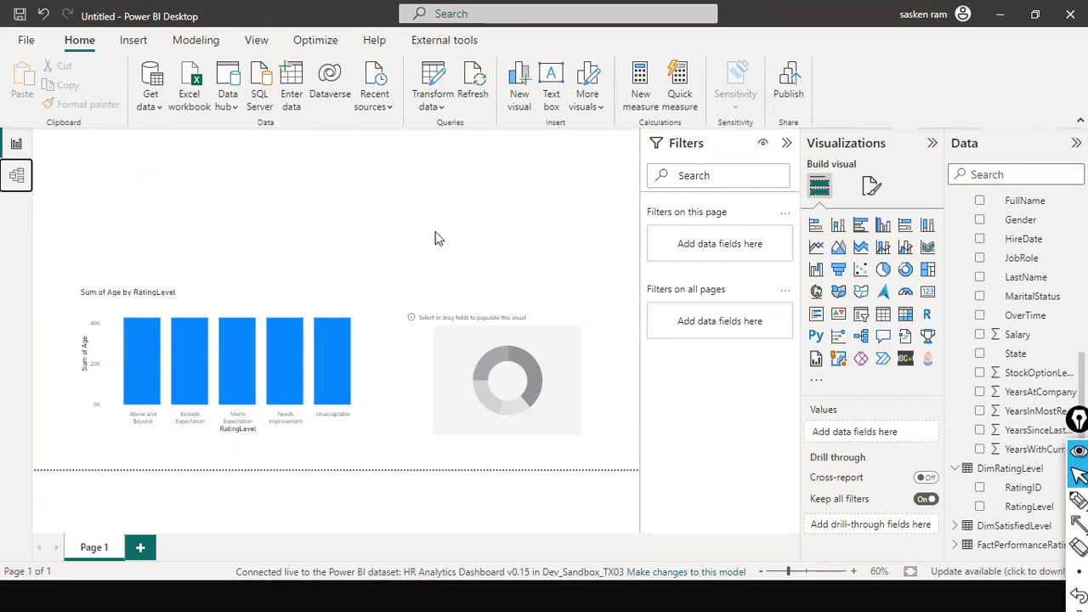
Try to open the Power Query editor from the live-connected report, and decline adding a local model.
{"action": "left_click", "coordinate": [438, 108]}
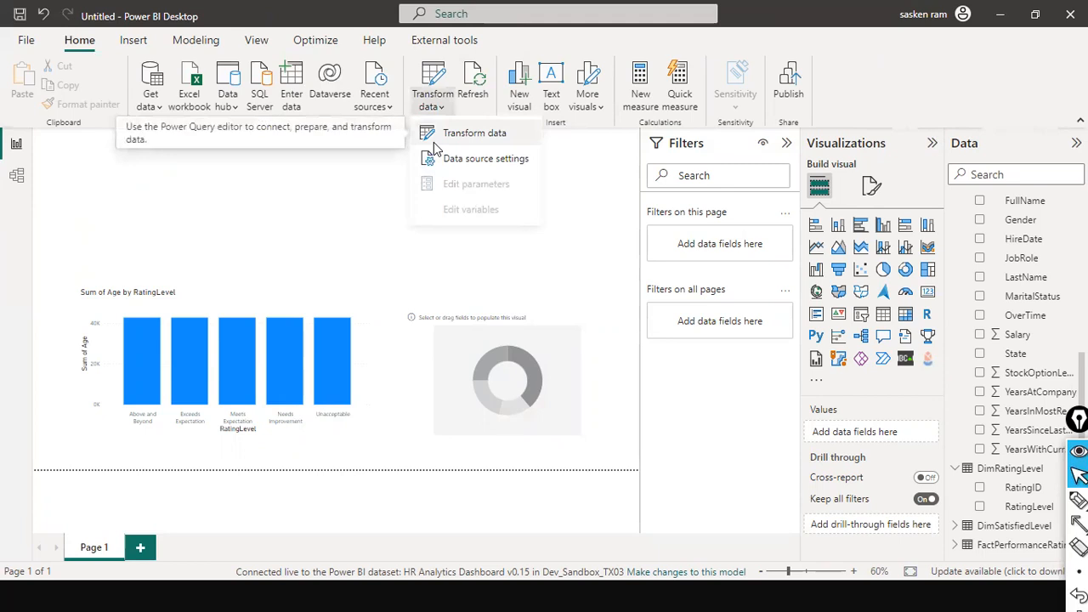
{"action": "left_click", "coordinate": [457, 136]}
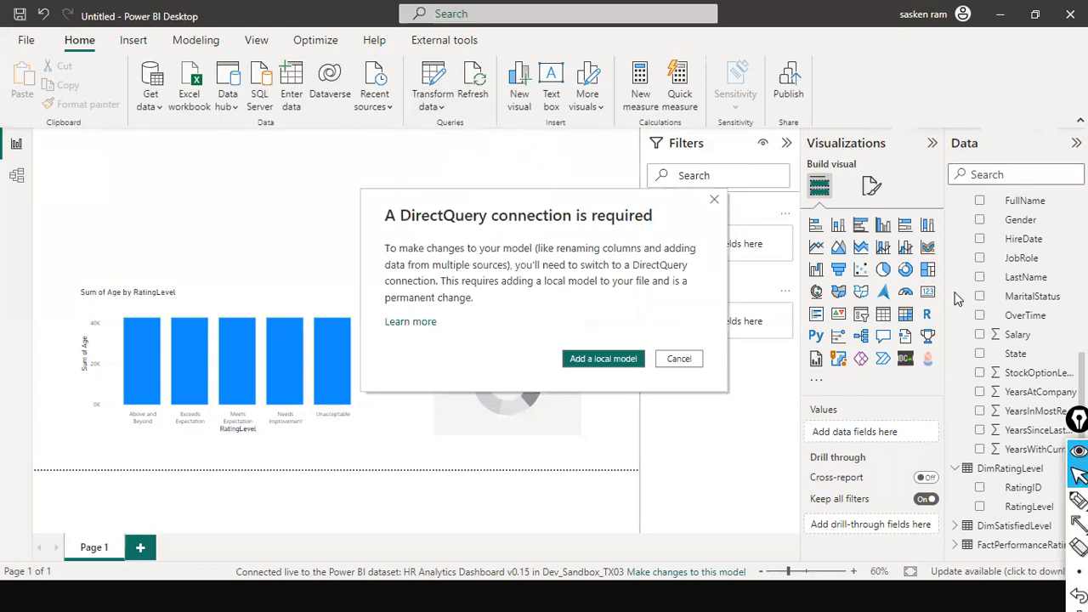
{"action": "left_click", "coordinate": [682, 355]}
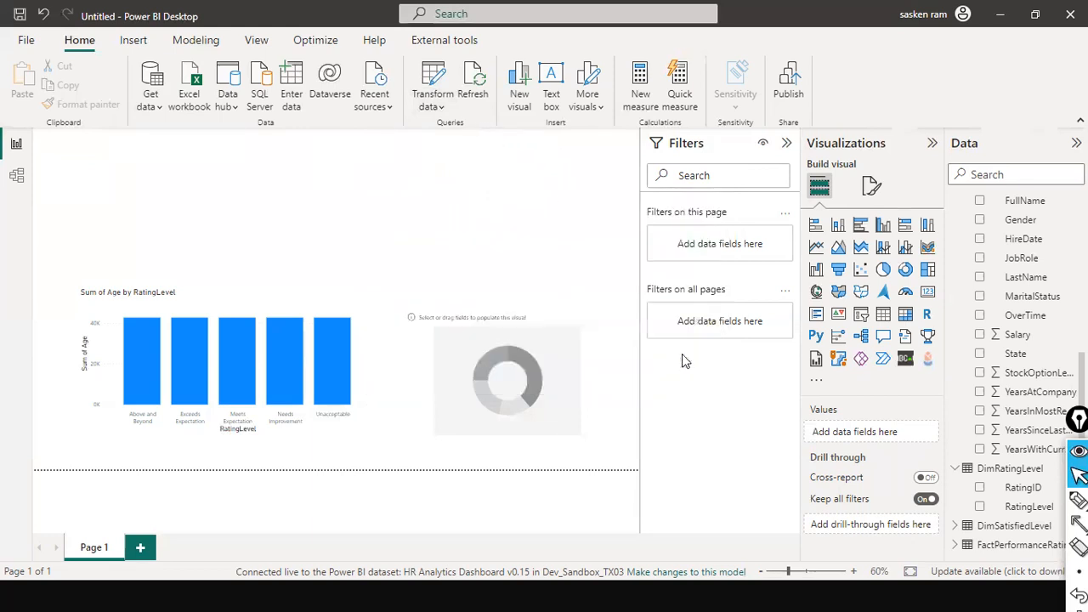
Review the available data sources, try to add an Excel workbook to the live-connected report, and decline adding a local model.
{"action": "left_click", "coordinate": [151, 106]}
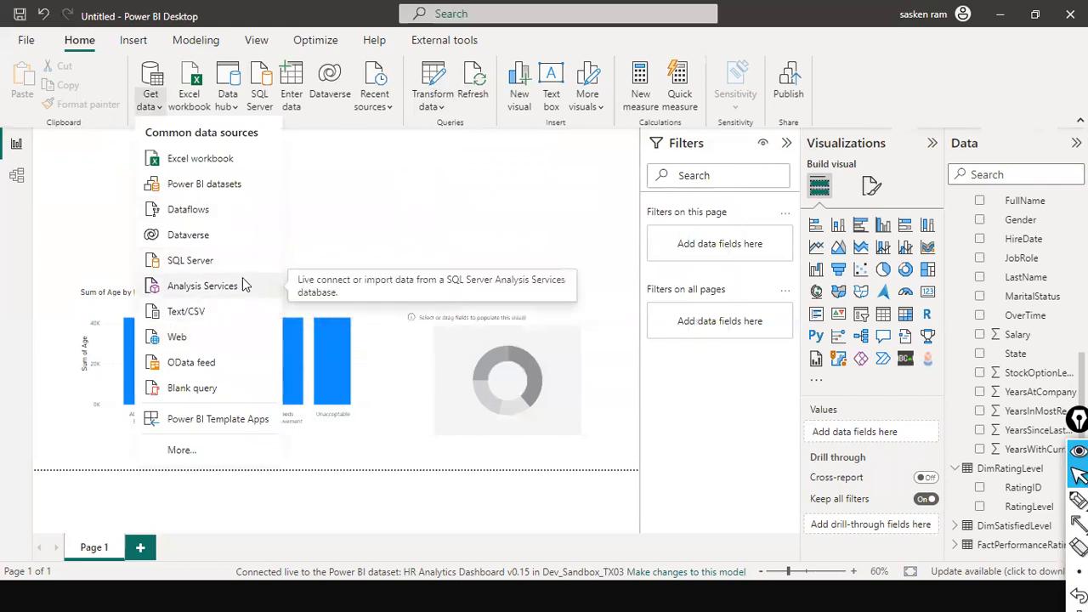
{"action": "left_click", "coordinate": [17, 176]}
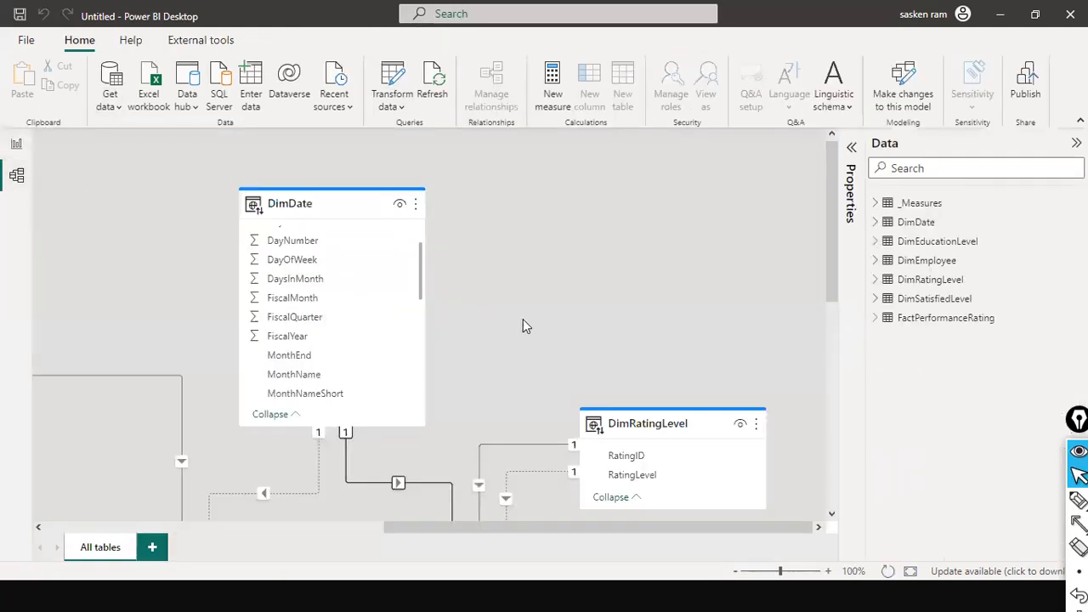
{"action": "left_click", "coordinate": [16, 144]}
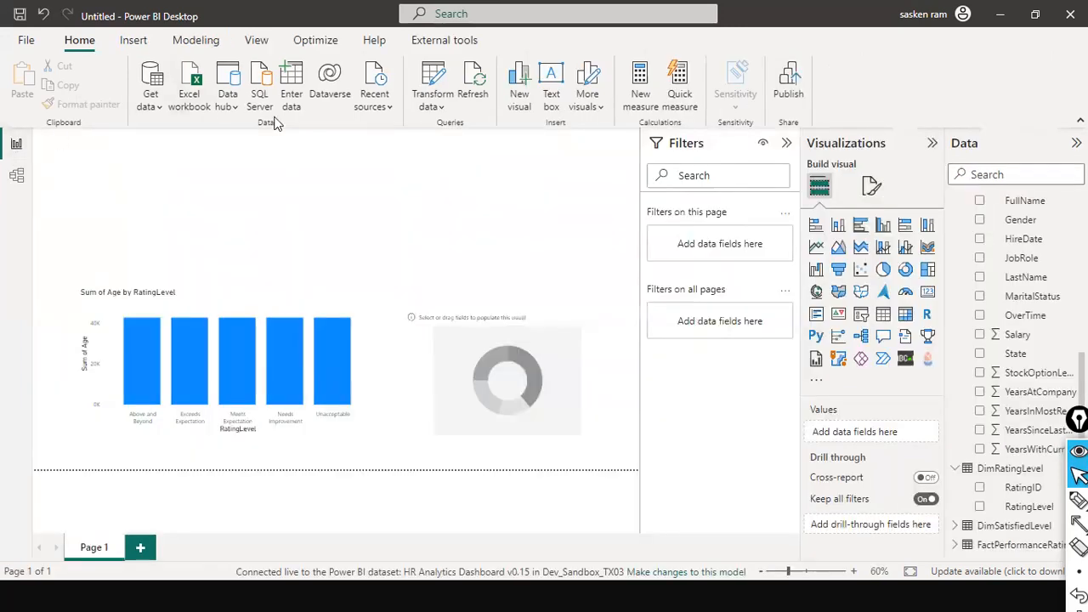
{"action": "left_click", "coordinate": [156, 107]}
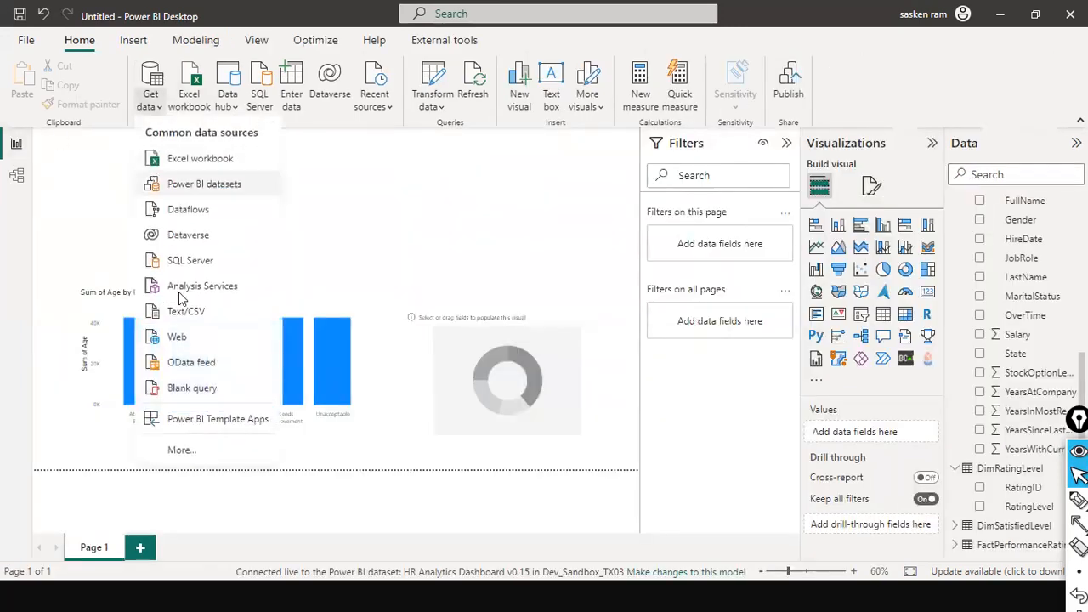
{"action": "left_click", "coordinate": [225, 159]}
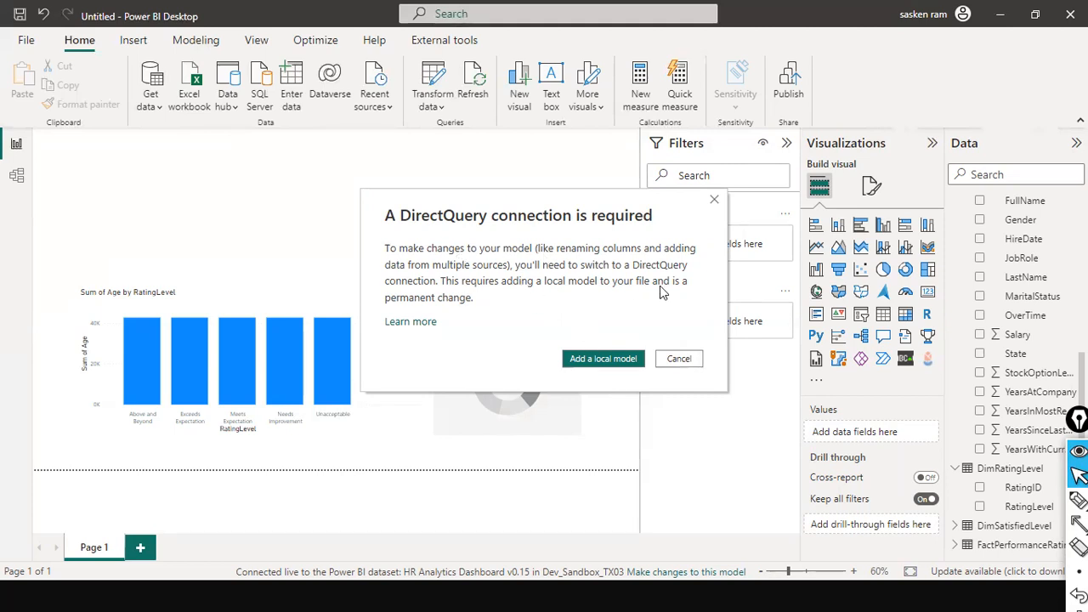
{"action": "left_click", "coordinate": [677, 358]}
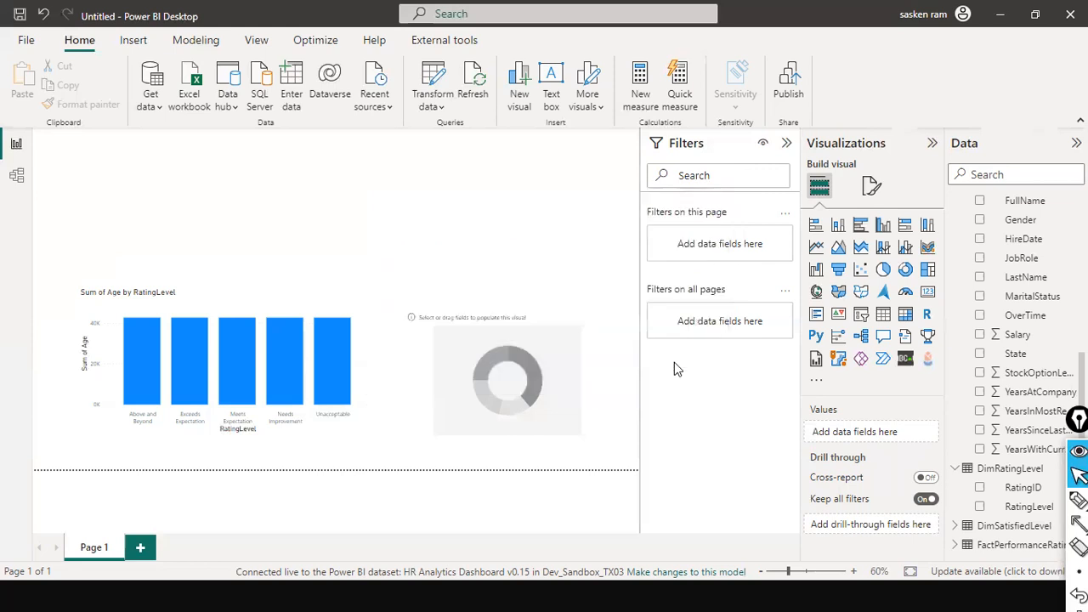
Review the live-connected report's model diagram, and check the common data sources offered in the report view.
{"action": "left_click", "coordinate": [16, 179]}
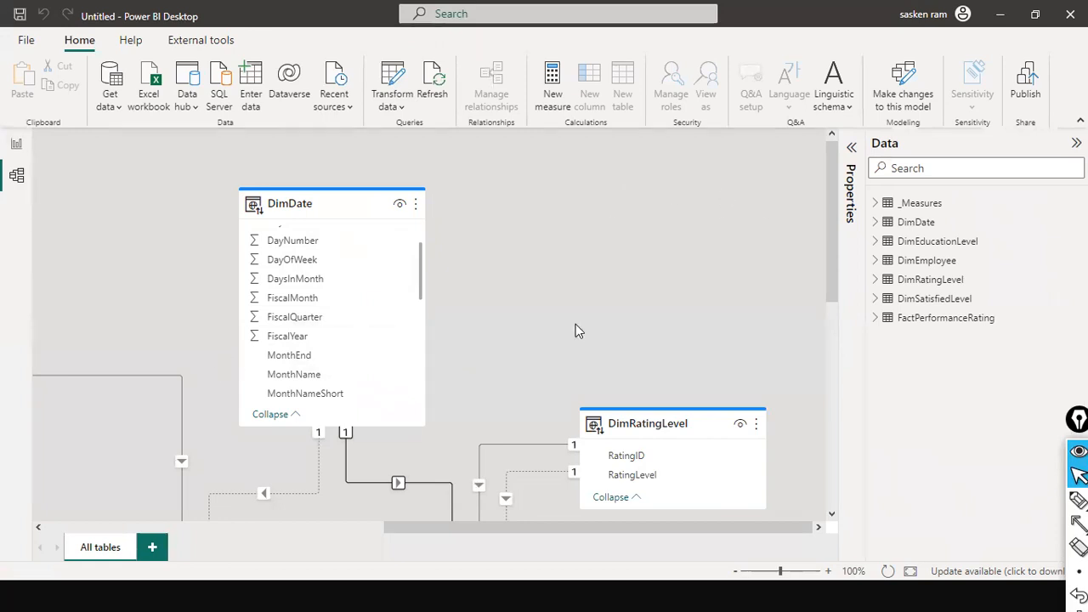
{"action": "left_click", "coordinate": [16, 146]}
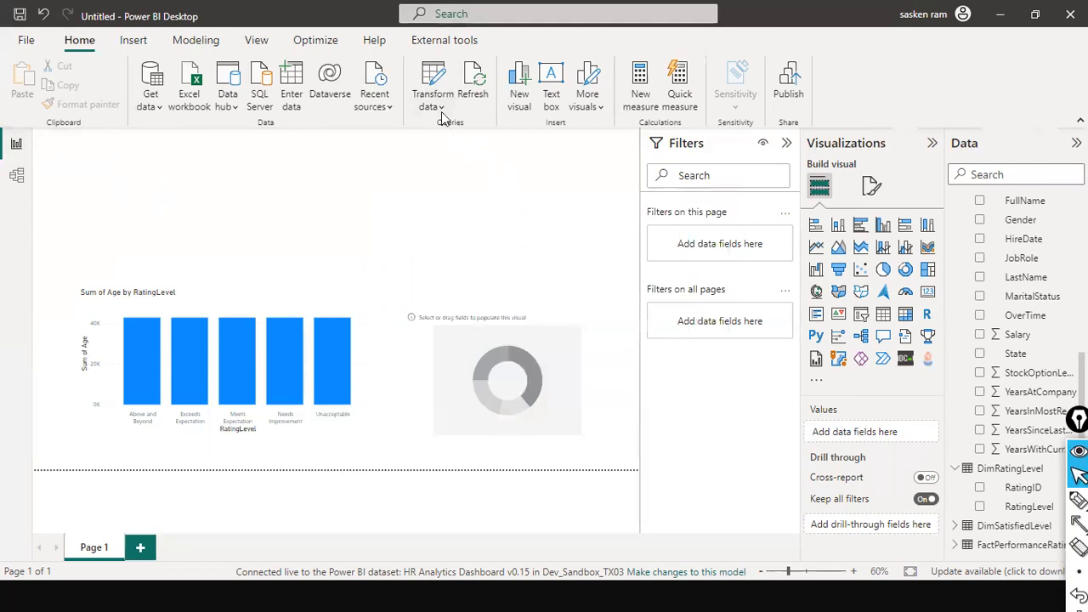
{"action": "left_click", "coordinate": [153, 106]}
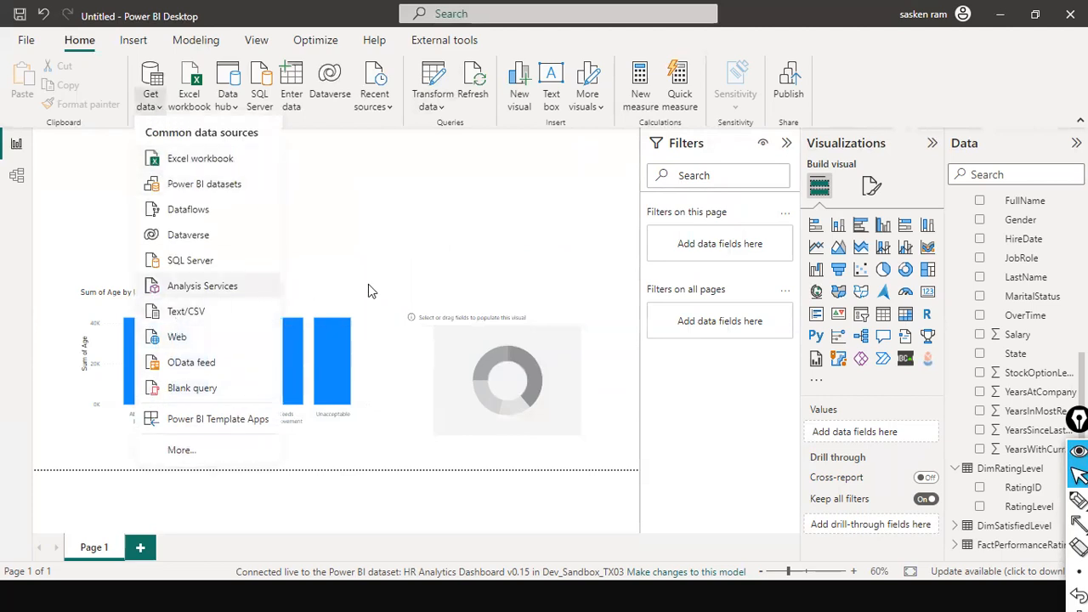
{"action": "left_click", "coordinate": [459, 246]}
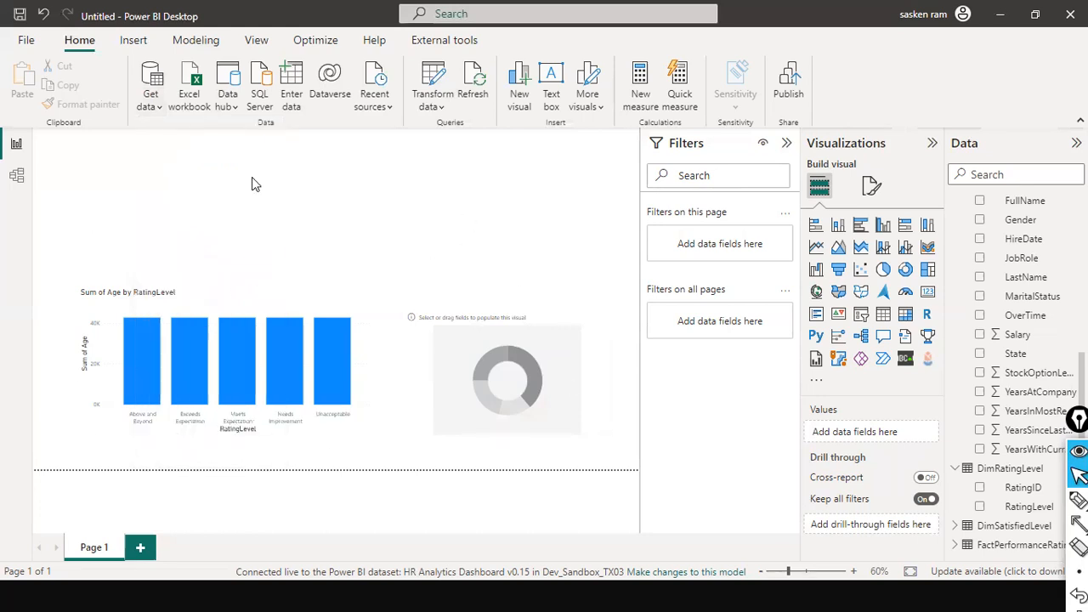
Try again to transform the live-connected report's data, and decline switching to a DirectQuery connection.
{"action": "left_click", "coordinate": [438, 107]}
{"action": "left_click", "coordinate": [453, 142]}
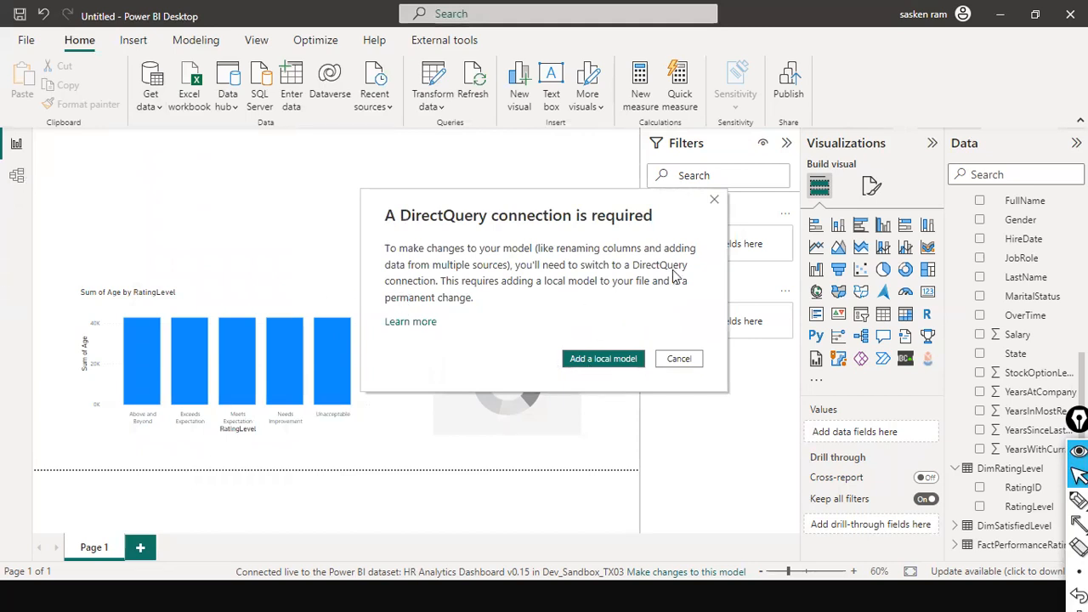
{"action": "left_click", "coordinate": [669, 357]}
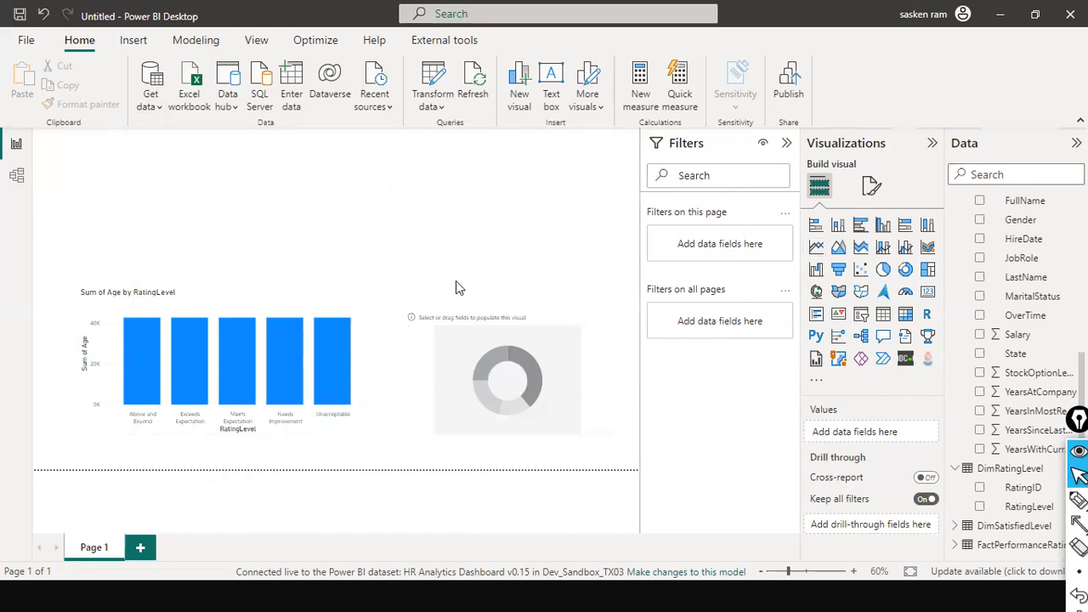
Check the Dev_Sandbox_TX03 workspace in the browser, and switch to the Power BI Data Source File (PBIDS) slide in the presentation.
{"action": "key", "text": "alt+Tab"}
{"action": "key", "text": "alt+Tab"}
{"action": "key", "text": "alt+Tab"}
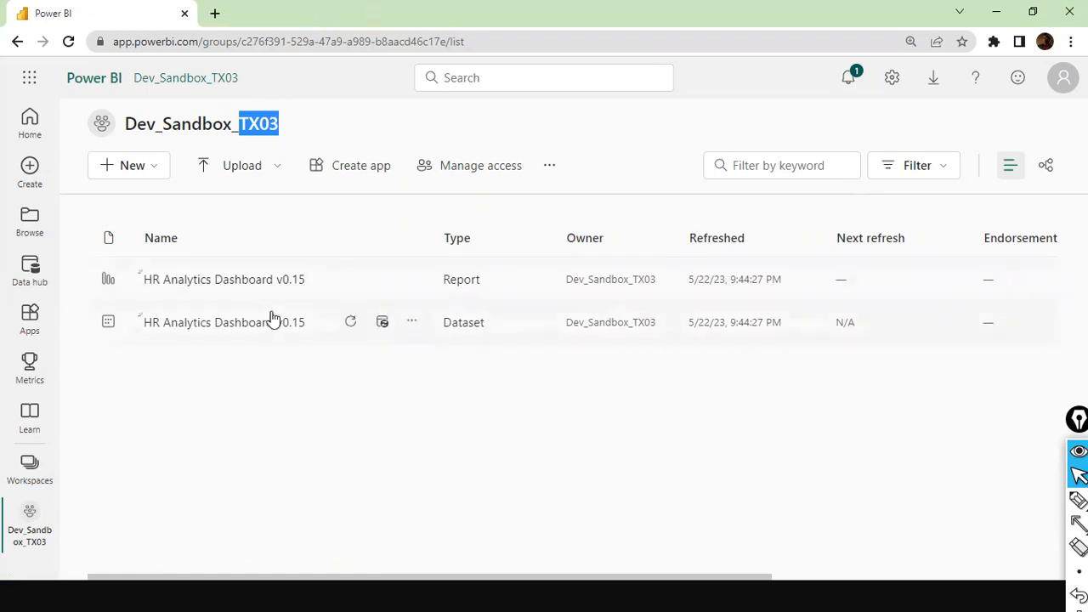
{"action": "key", "text": "alt+Tab"}
{"action": "key", "text": "alt+Tab"}
{"action": "key", "text": "alt+Tab"}
{"action": "key", "text": "alt+Tab"}
{"action": "key", "text": "alt+Tab"}
{"action": "key", "text": "alt+Tab"}
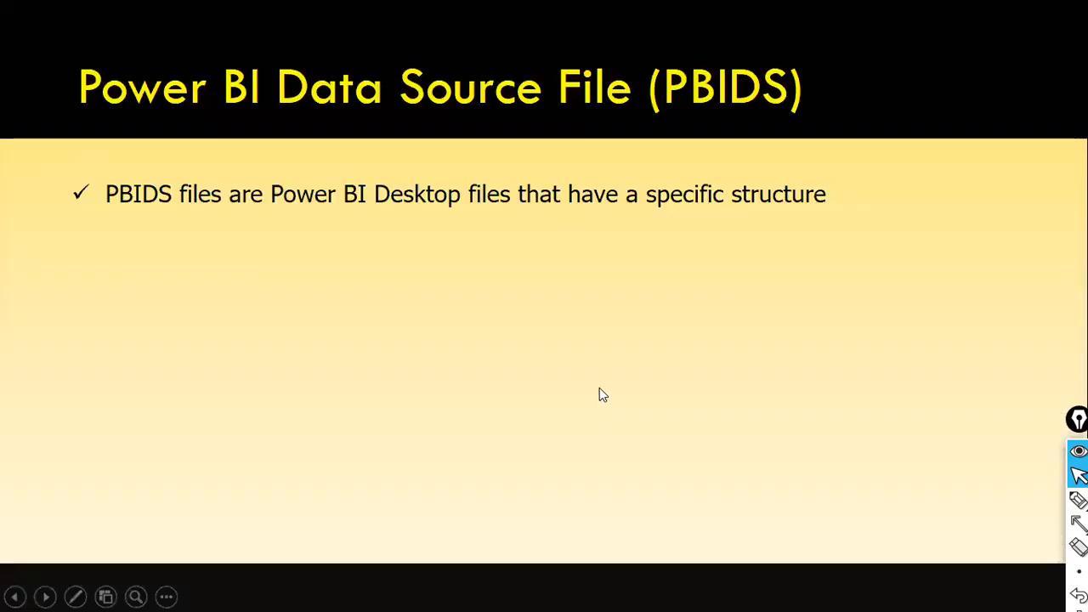
{"action": "left_click", "coordinate": [599, 389]}
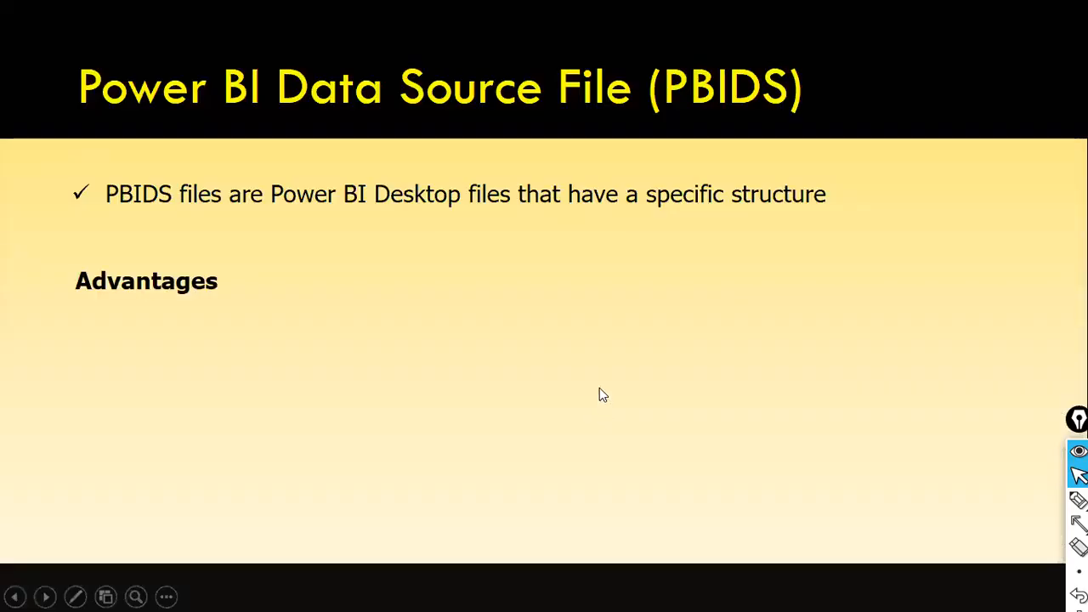
{"action": "left_click", "coordinate": [599, 389]}
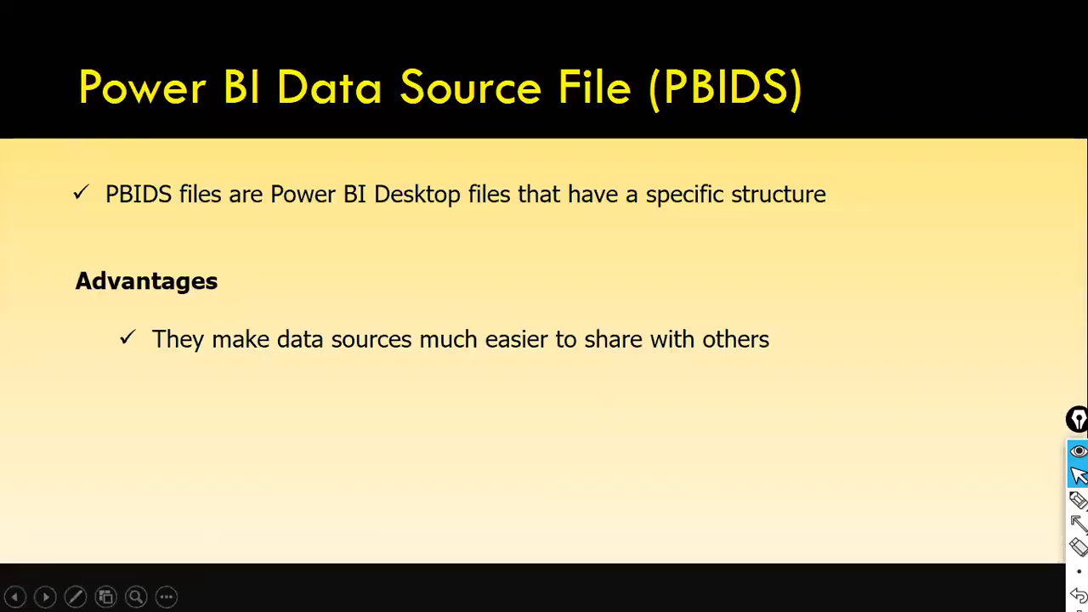
{"action": "key", "text": "Right"}
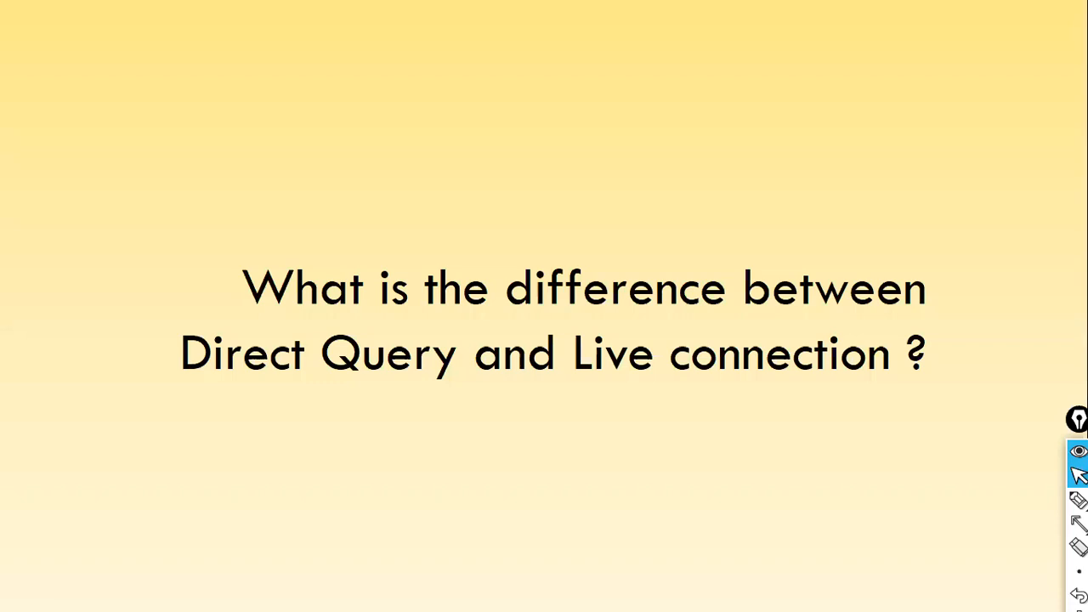